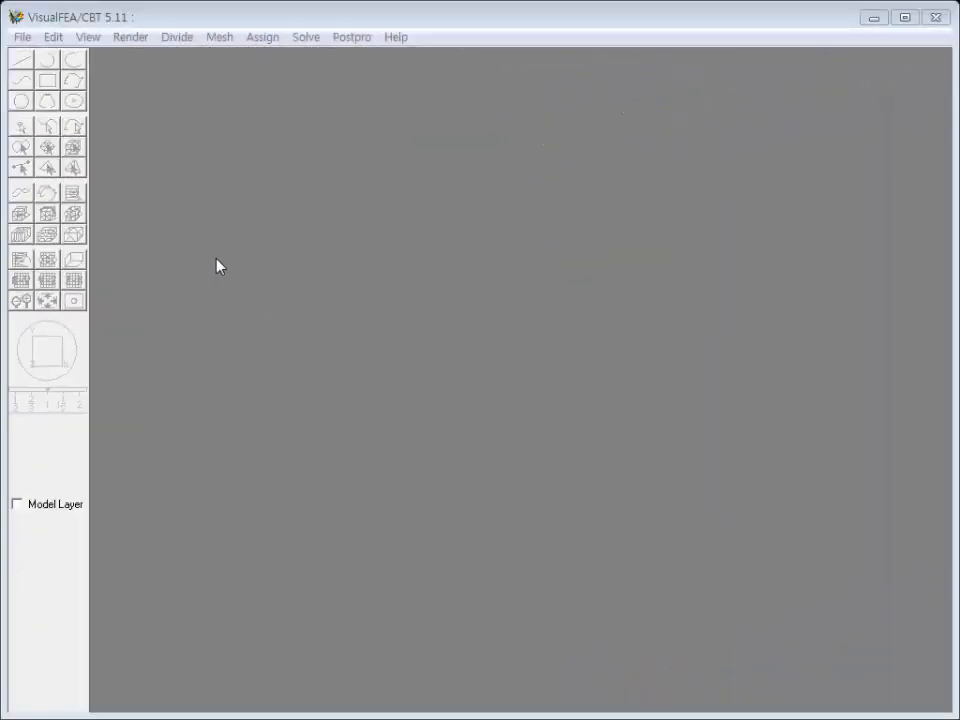
Step: Create a new project set up for 3-D frame structural analysis
click(22, 38)
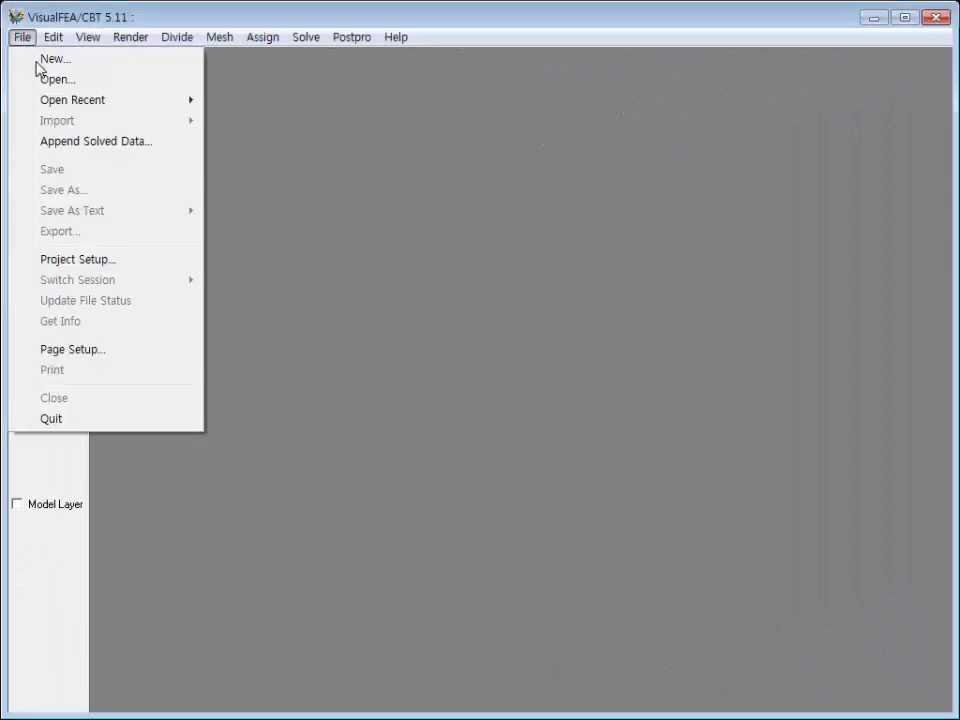
click(40, 60)
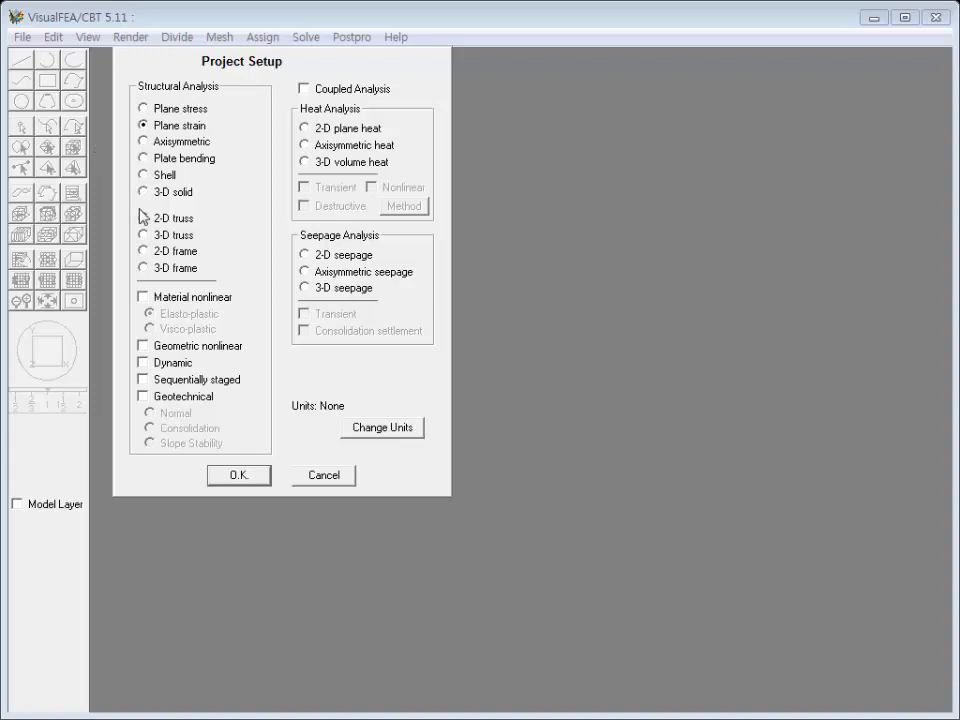
click(145, 268)
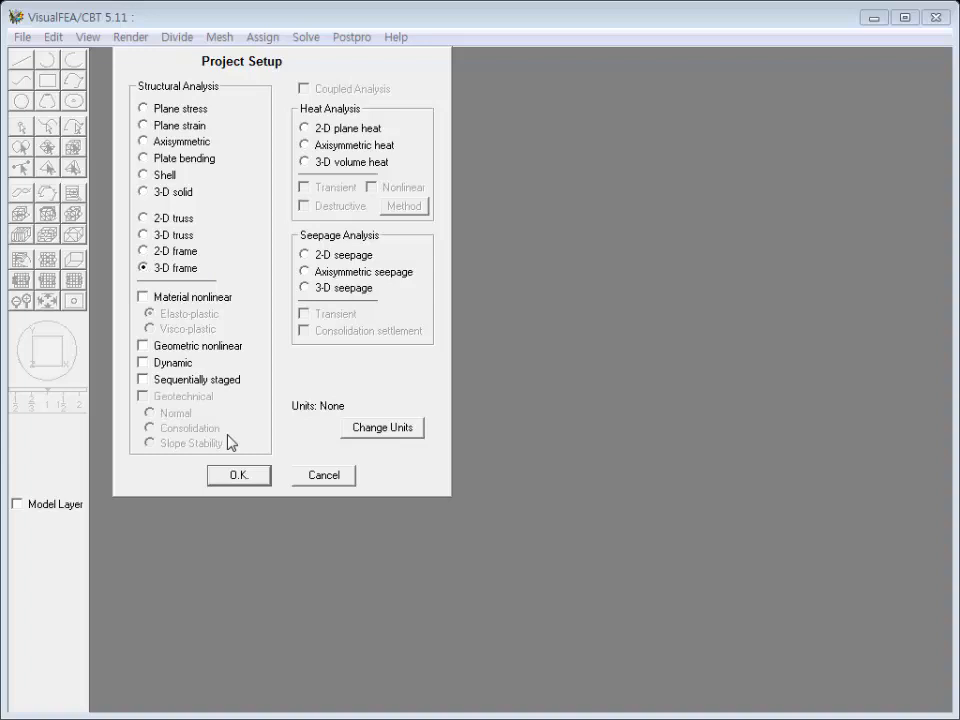
click(238, 476)
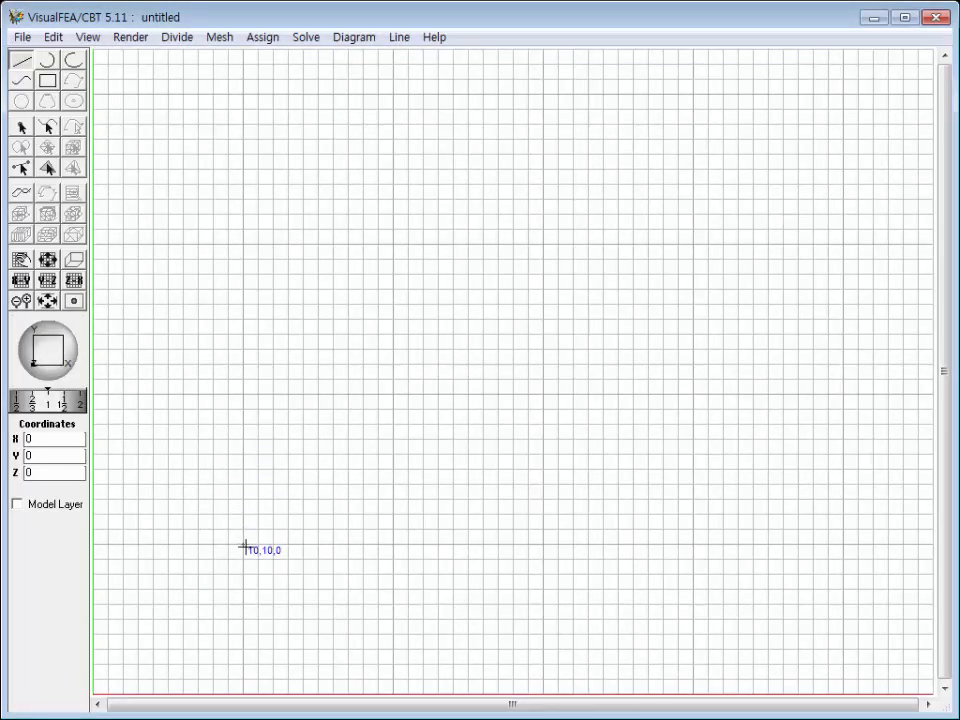
Step: Draw a gabled frame of connected straight lines through (10,10), (10,20), (20,27), (30,20) and (30,10) on the X-Y plane
click(244, 547)
click(244, 394)
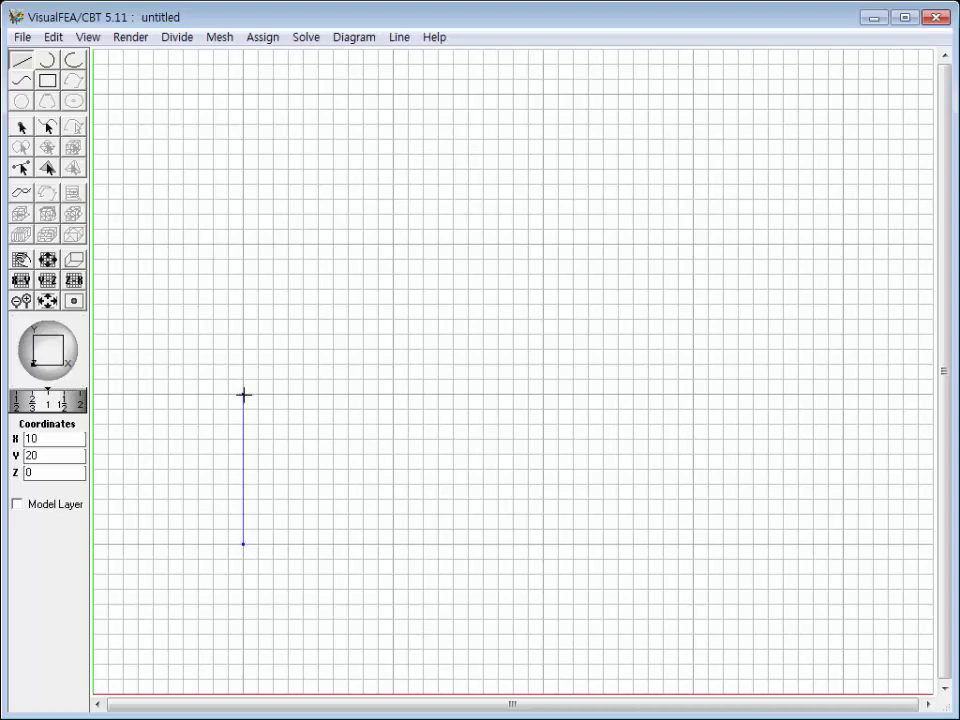
click(393, 289)
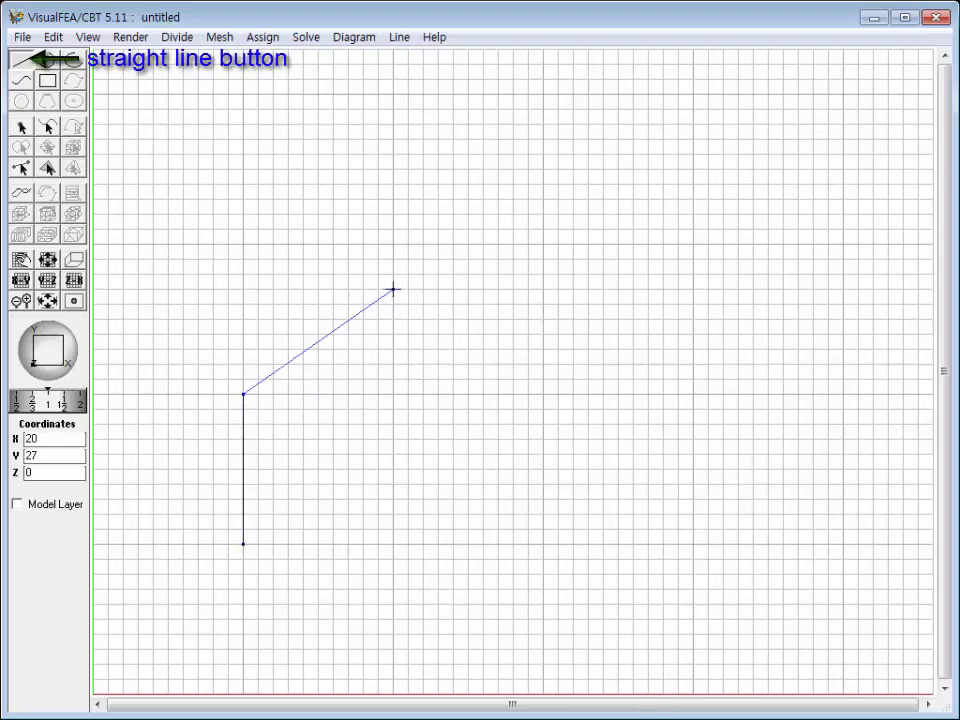
click(544, 394)
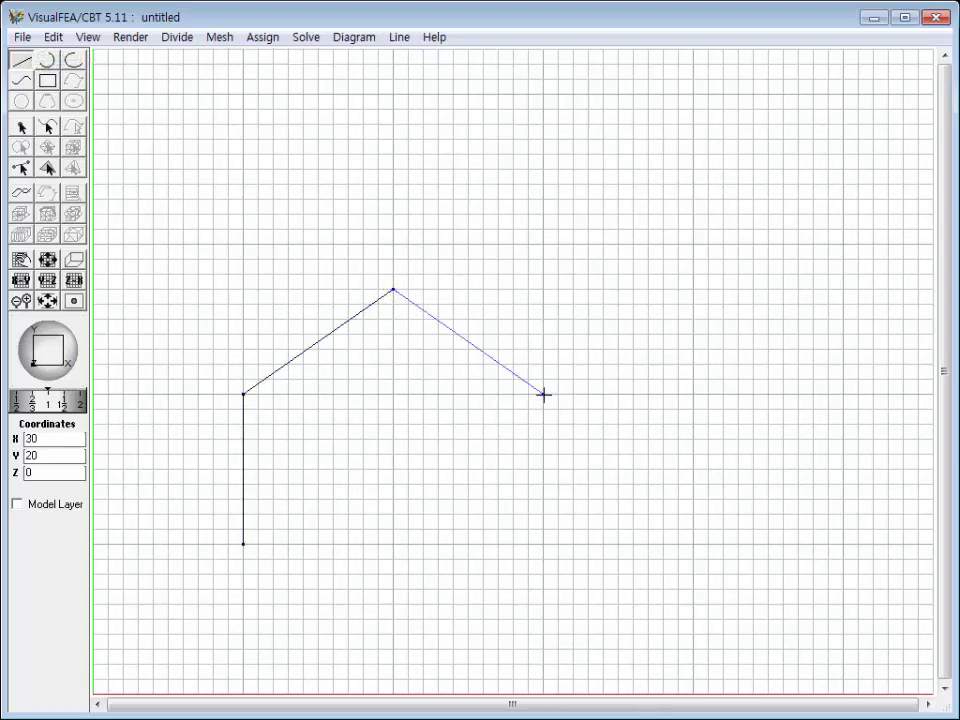
click(544, 544)
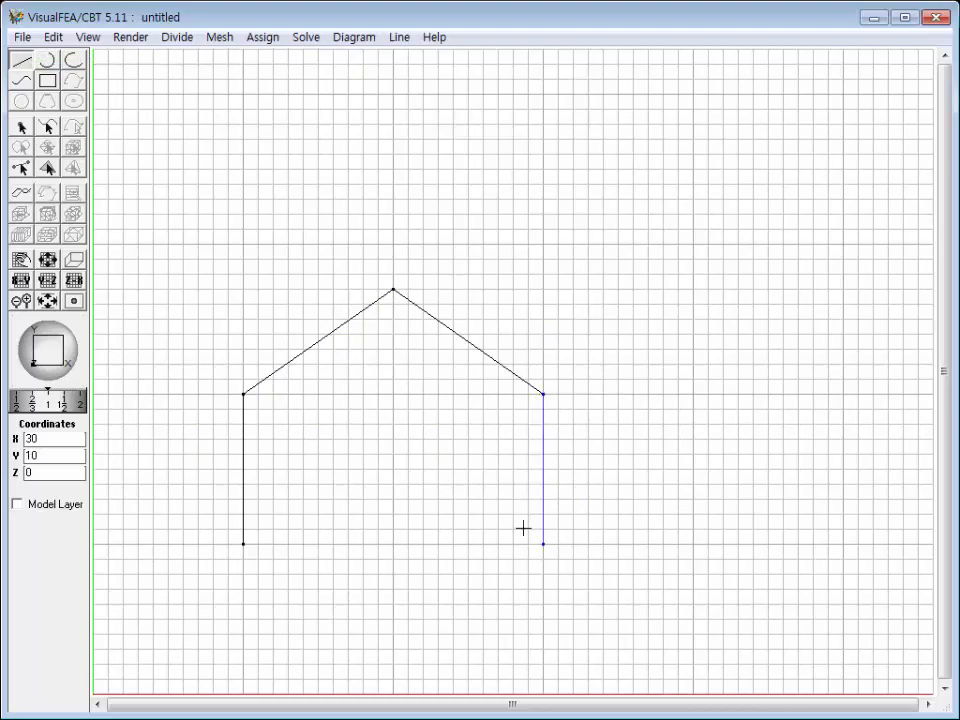
Step: Duplicate and move the whole gabled frame with a Z offset of 10 in 1 step
mouse_move(57, 350)
mouse_down()
mouse_move(38, 356)
mouse_move(45, 361)
mouse_up()
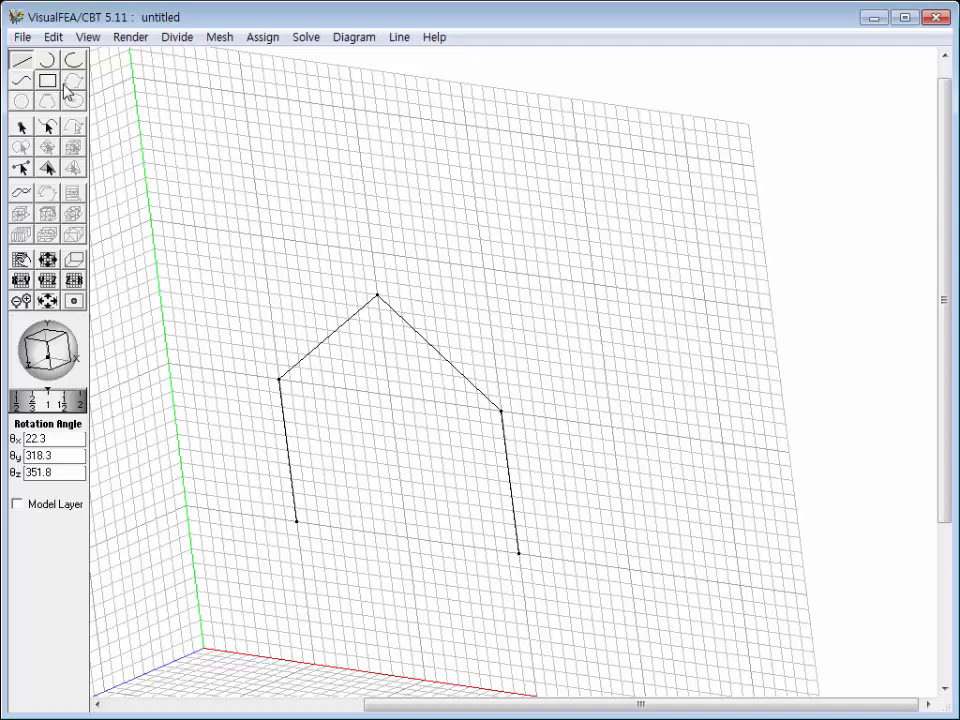
click(52, 37)
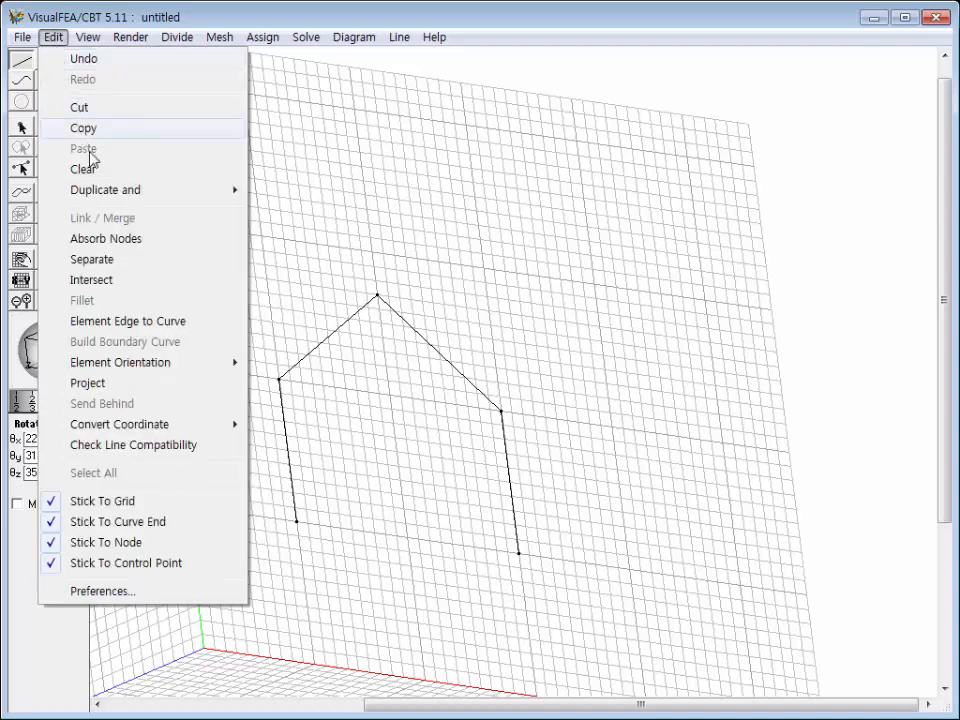
mouse_move(80, 190)
click(283, 190)
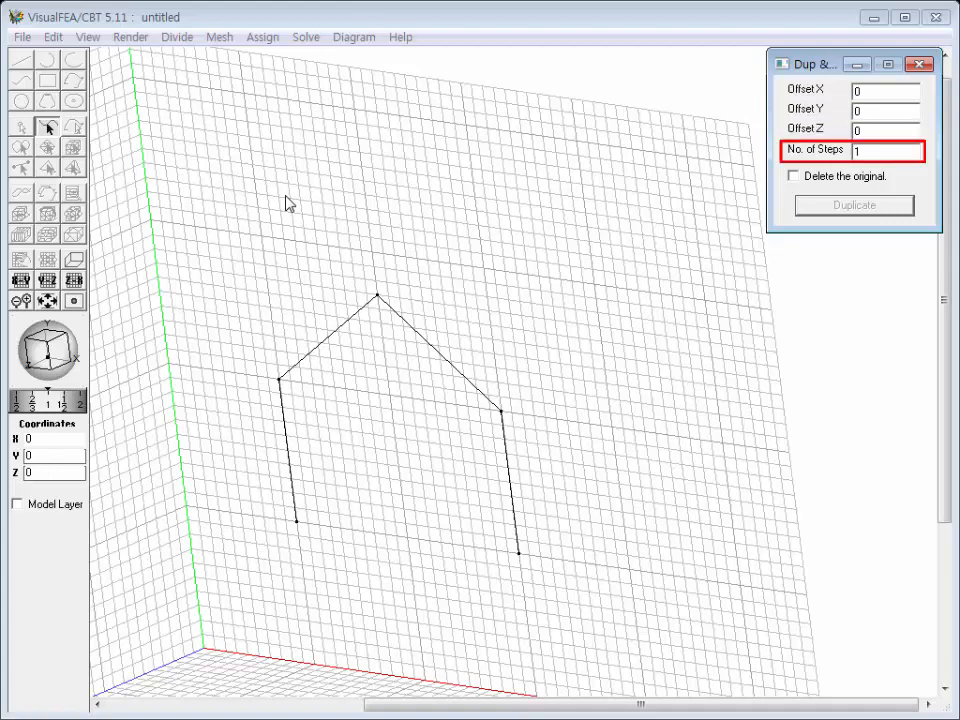
drag(237, 268, 614, 578)
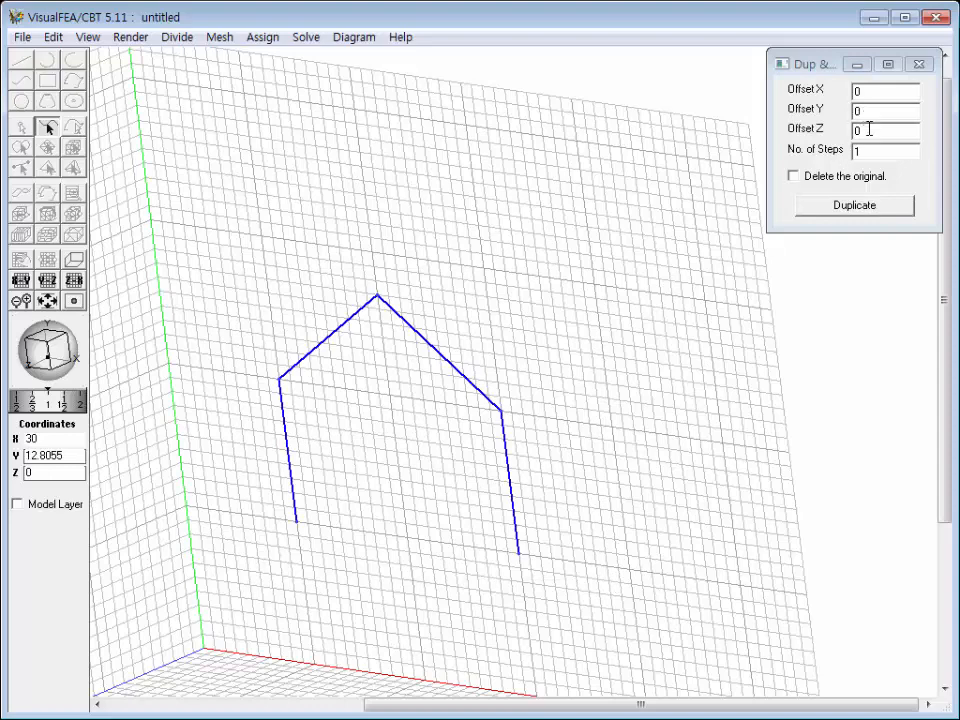
drag(868, 130, 840, 137)
text(10)
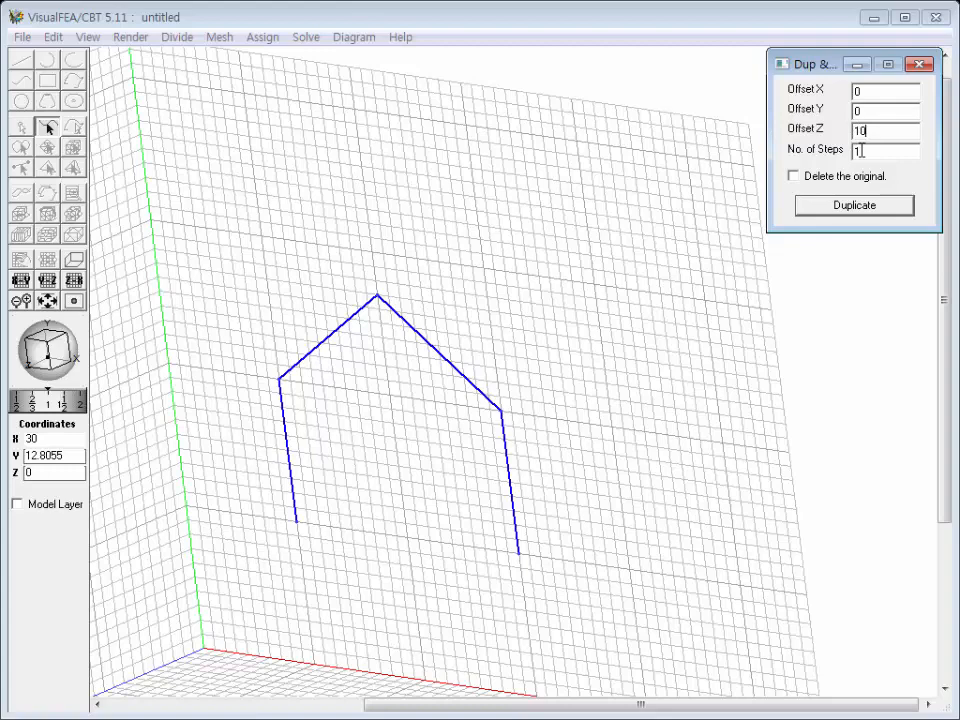
click(859, 207)
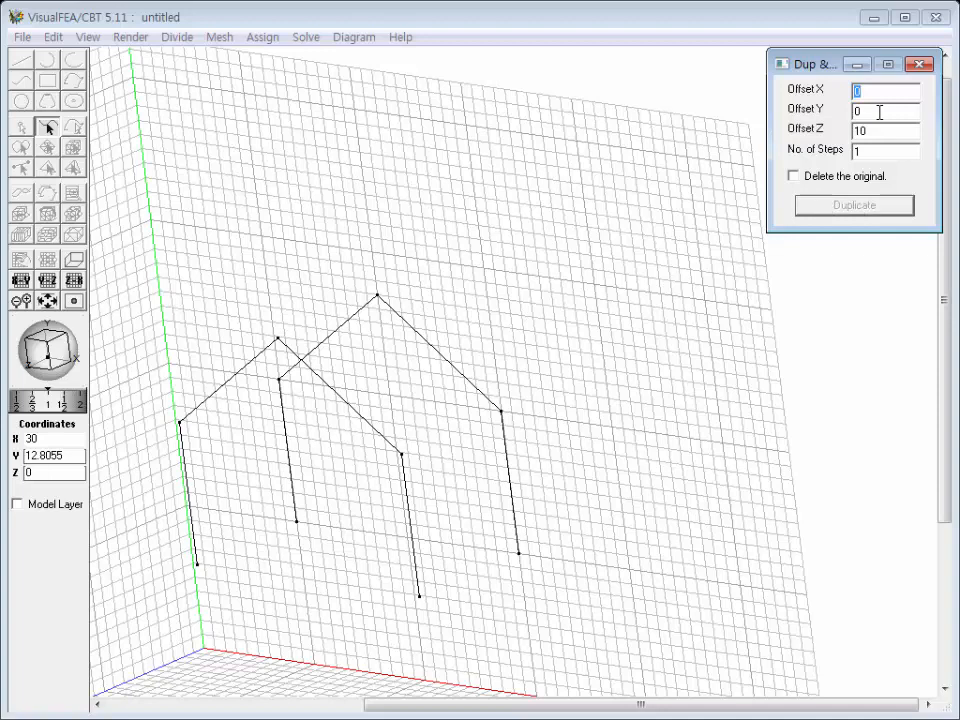
click(919, 64)
Step: Set up a Duplicate and Revolve operation with a step angle of 60 degrees and 2 steps
click(53, 37)
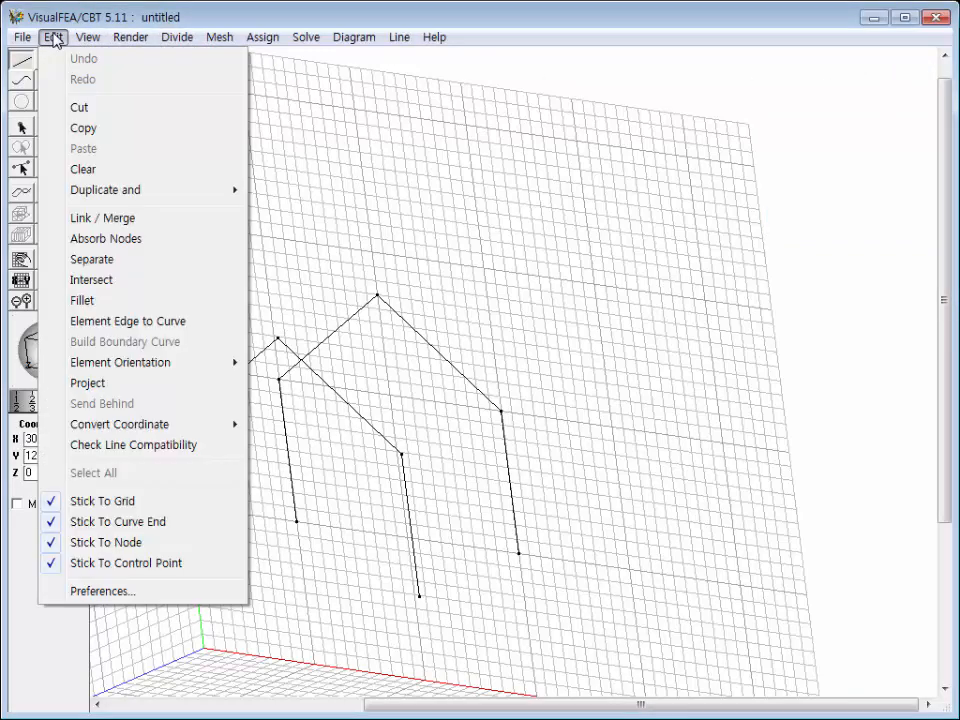
mouse_move(81, 195)
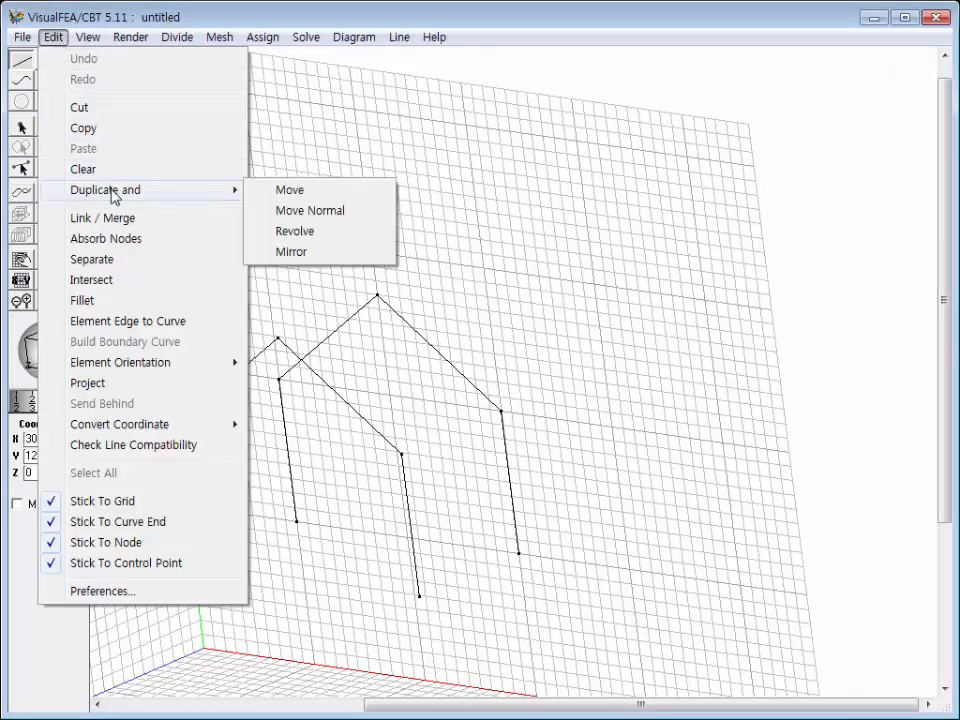
click(291, 234)
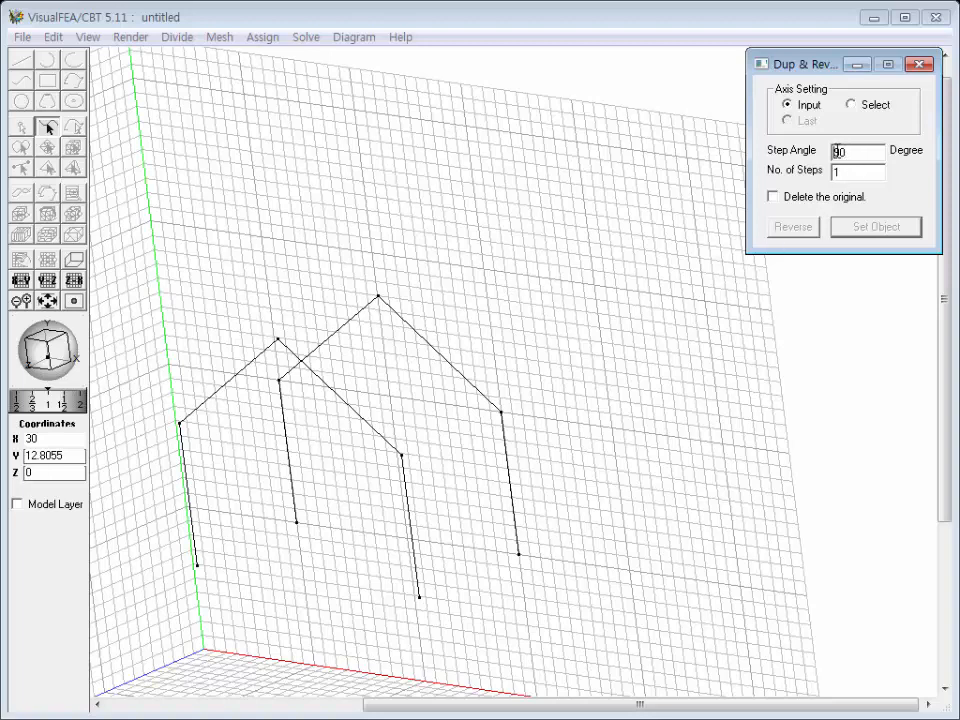
drag(839, 151, 816, 170)
text(6)
text(2)
Step: Revolve copies of the original frame's right rafter and column about a vertical axis from (20,29,0) to (20,19,0)
click(411, 327)
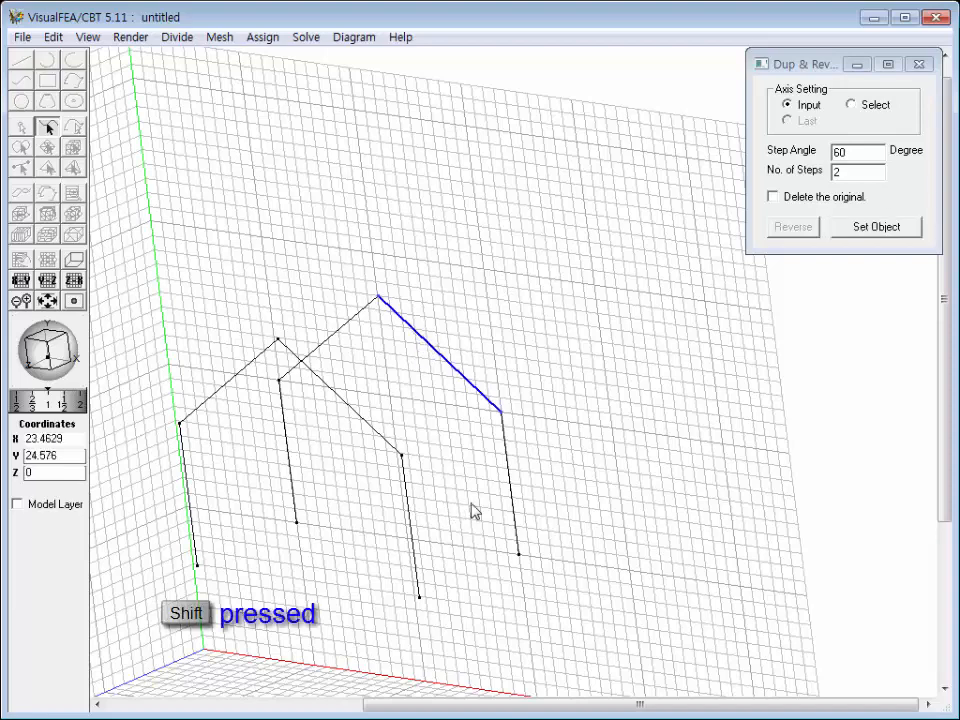
shift+click(514, 497)
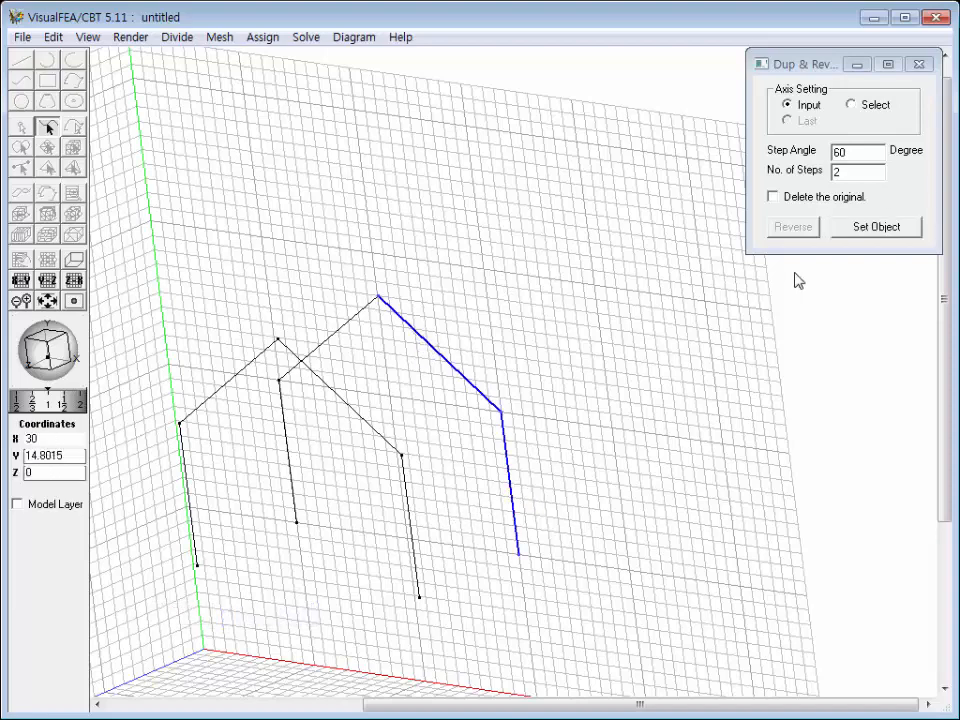
click(861, 229)
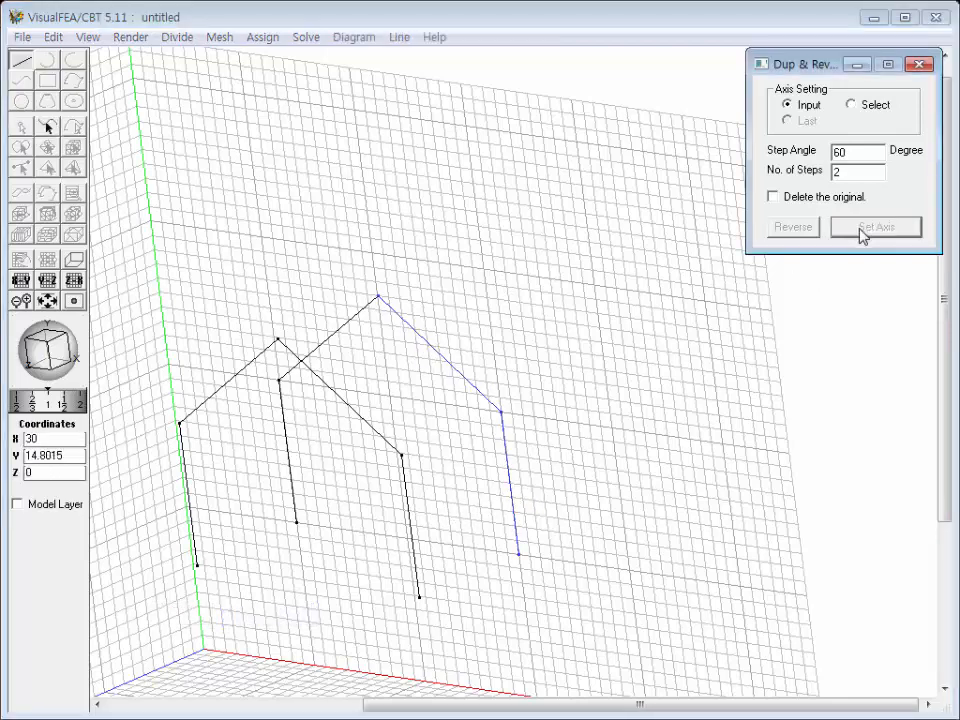
click(374, 266)
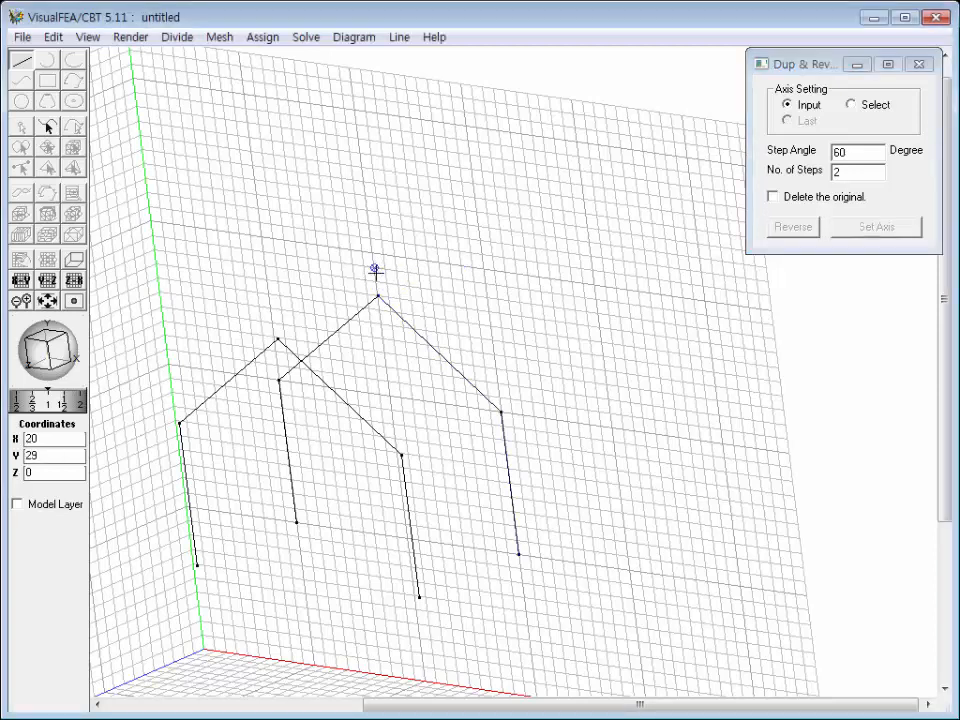
click(392, 408)
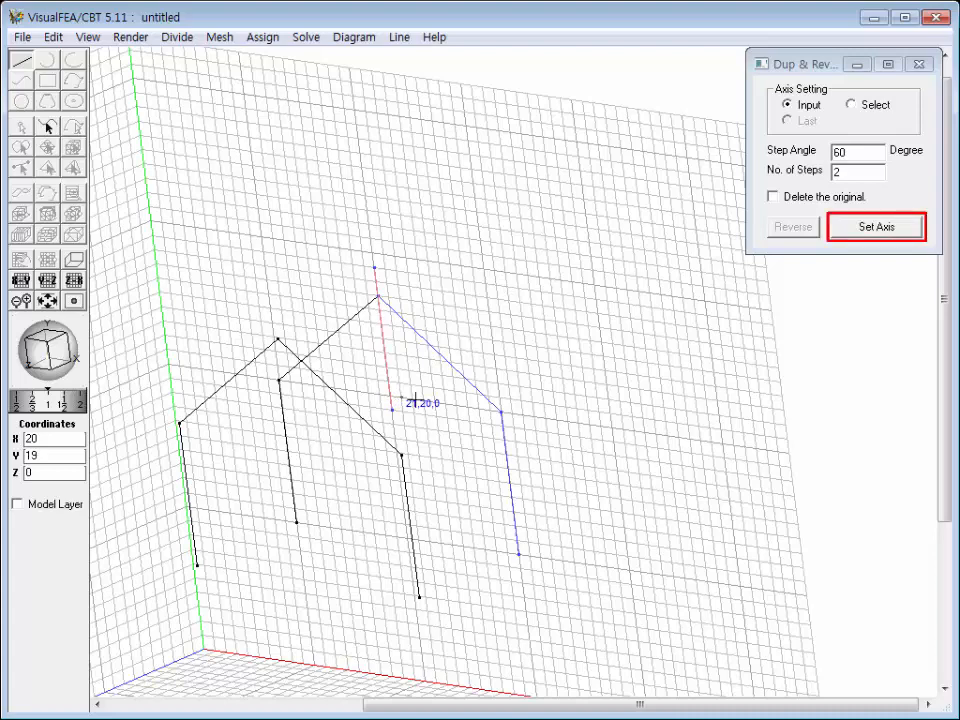
click(862, 229)
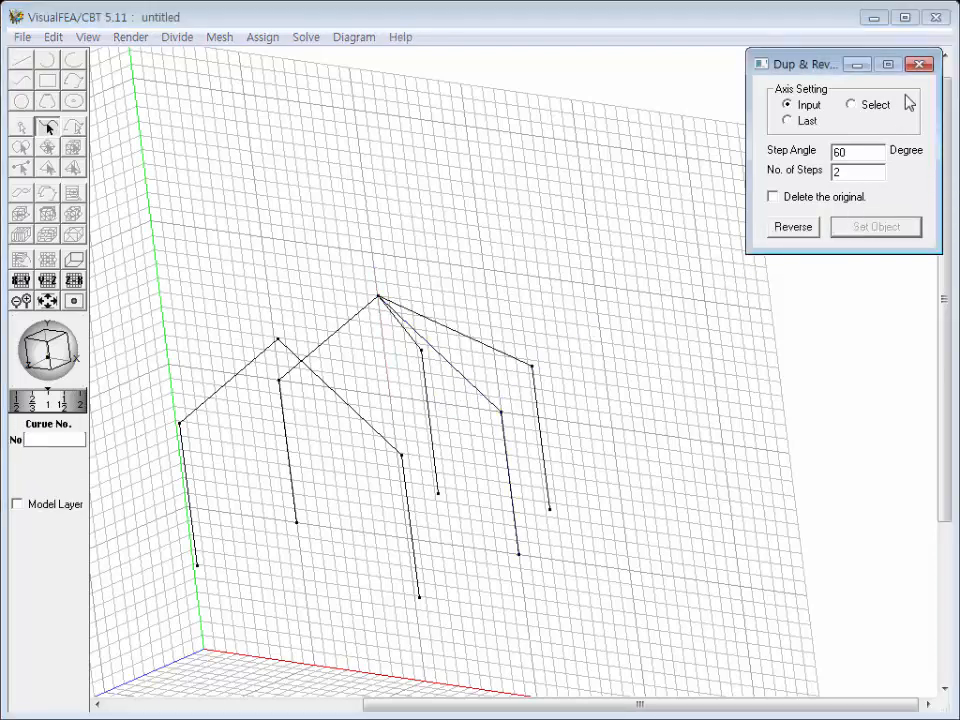
click(919, 66)
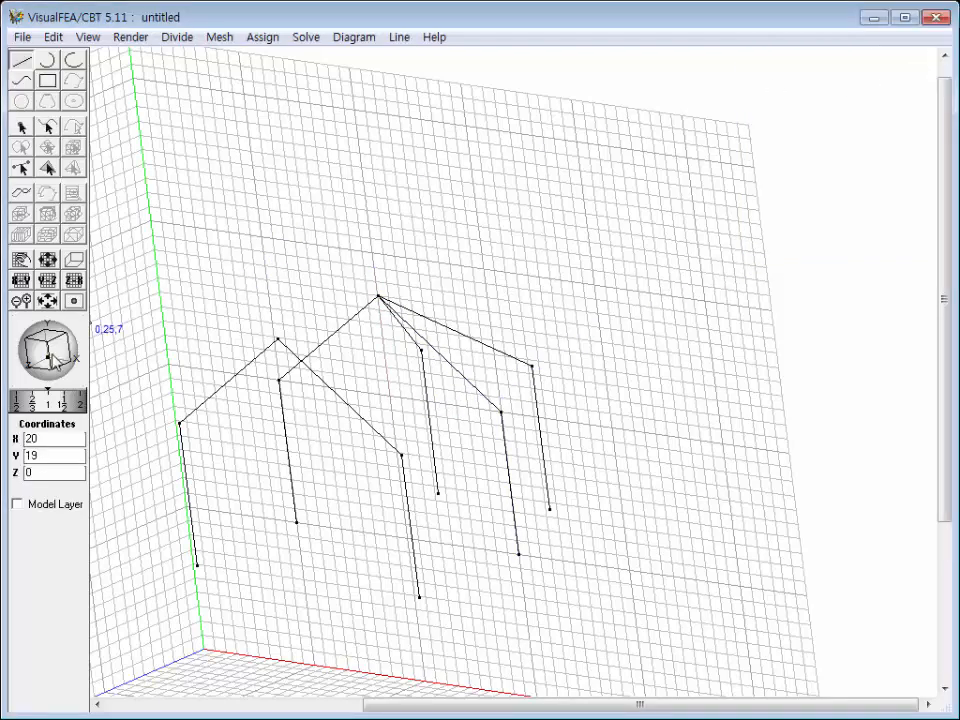
Step: Hide the X-Y, Y-Z and Z-X grids around the frame model
drag(46, 355, 97, 383)
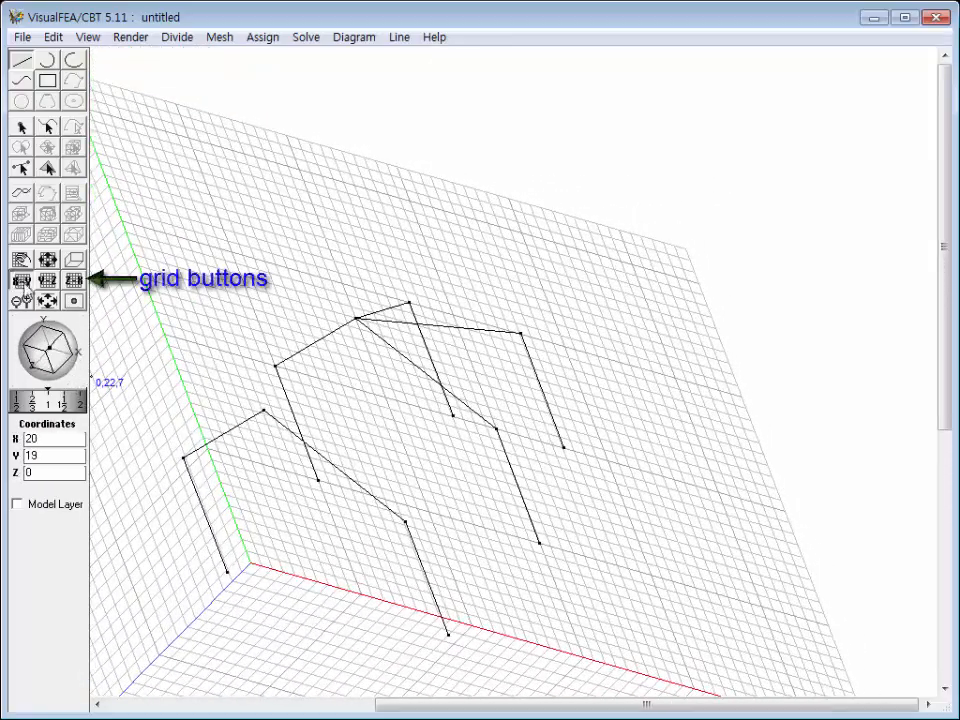
click(50, 282)
click(50, 282)
click(74, 279)
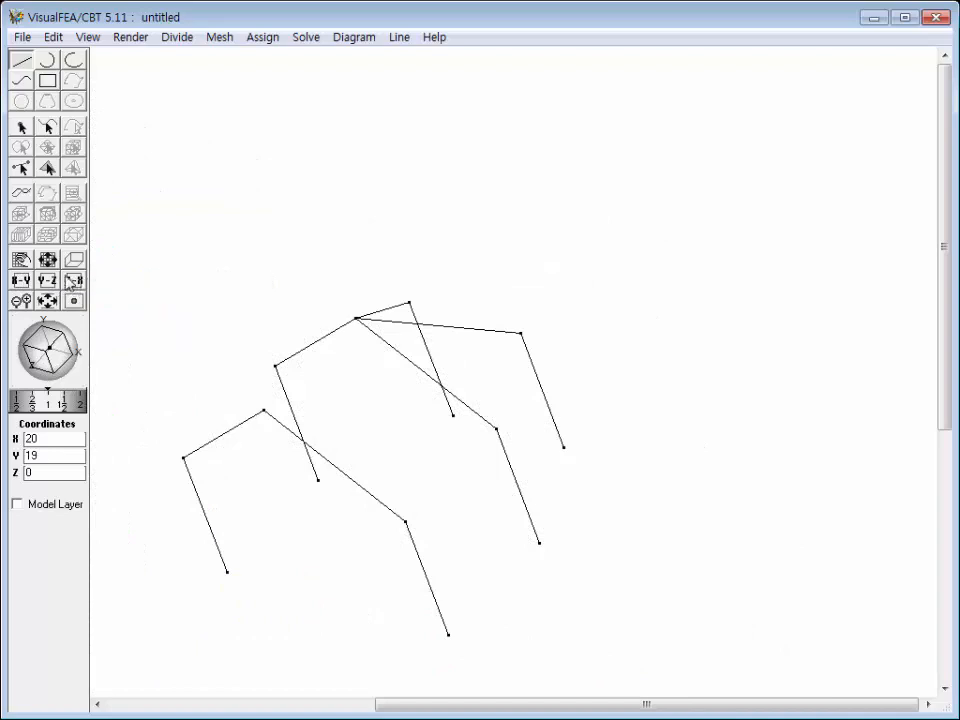
Step: Connect the front and original gabled frames with straight lines at the left eave, the ridge and the right eave
click(182, 457)
click(275, 366)
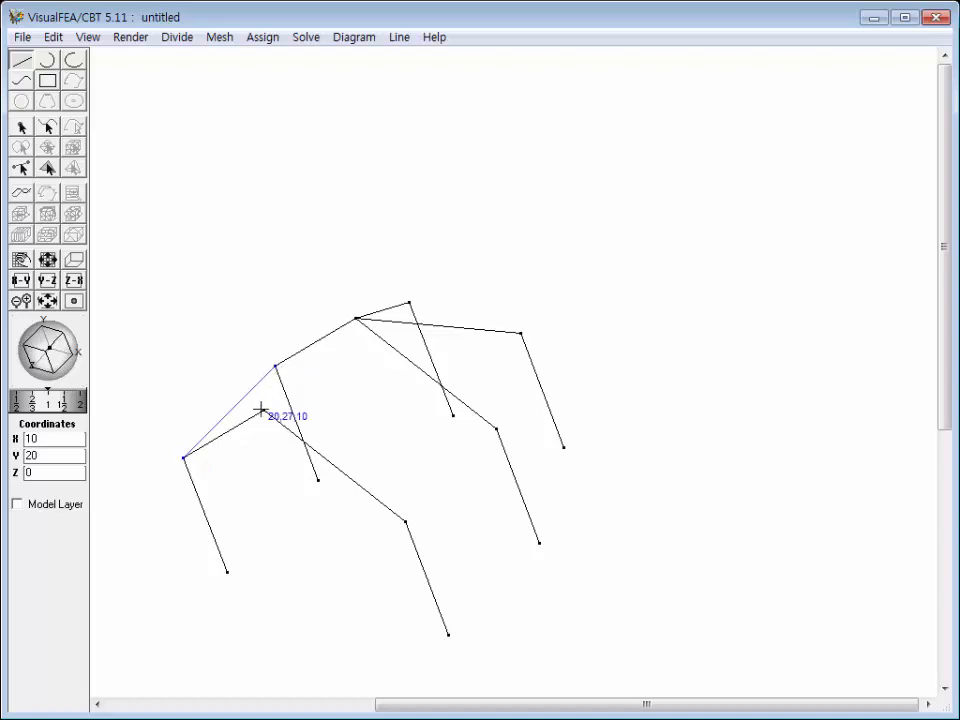
click(263, 410)
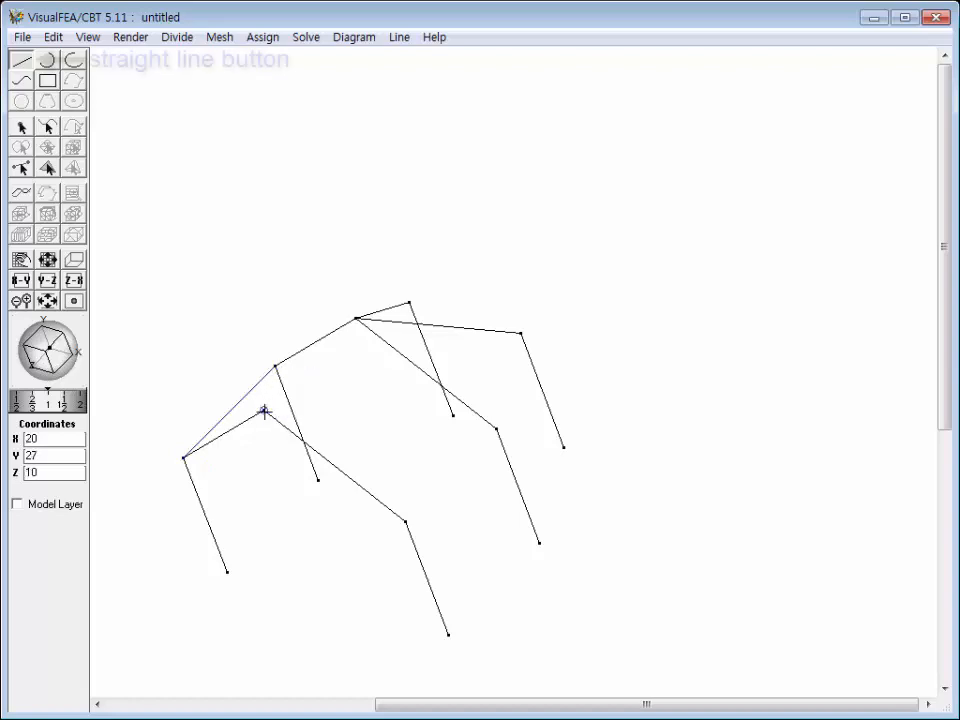
click(356, 318)
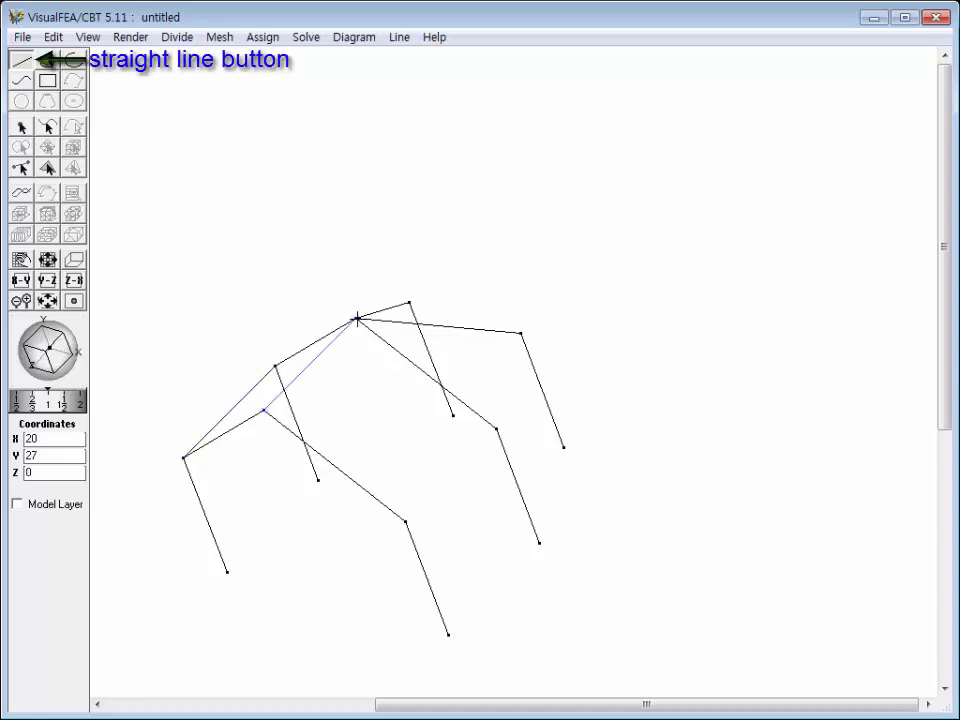
click(405, 521)
click(496, 429)
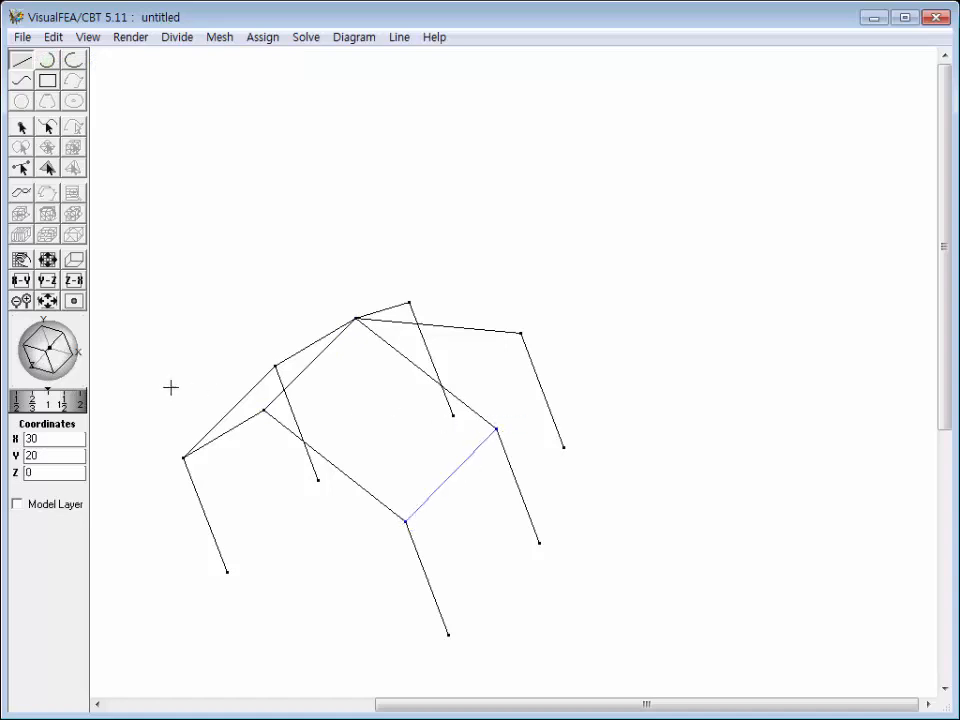
Step: Draw connected eave lines from the original frame's left column top through both revolved column tops to its right column top
drag(40, 335, 122, 373)
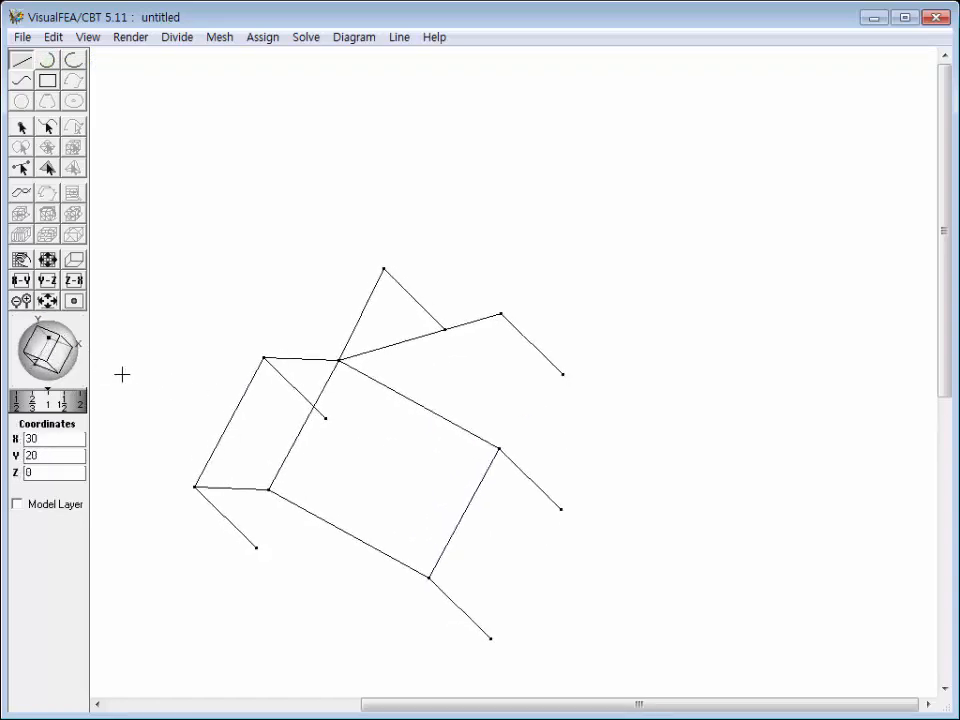
click(264, 356)
click(383, 268)
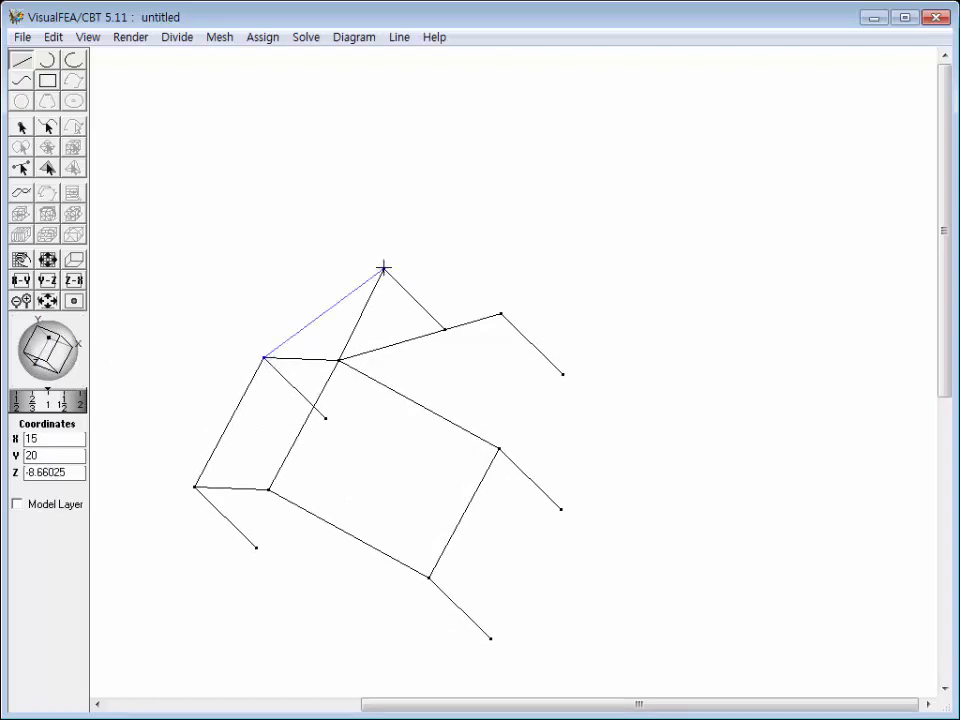
click(501, 314)
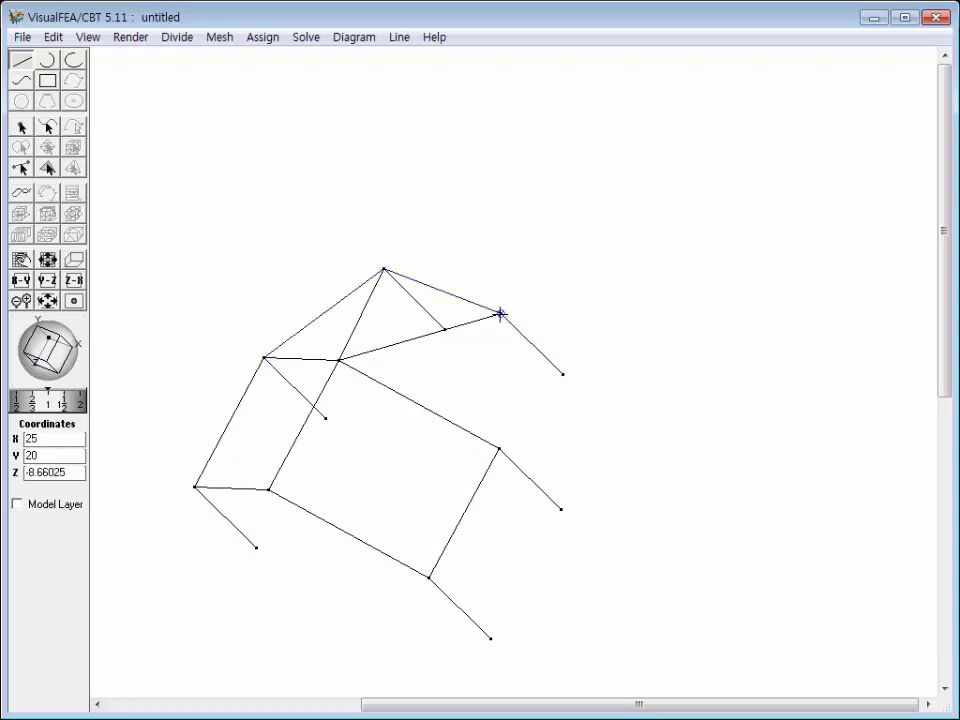
click(499, 448)
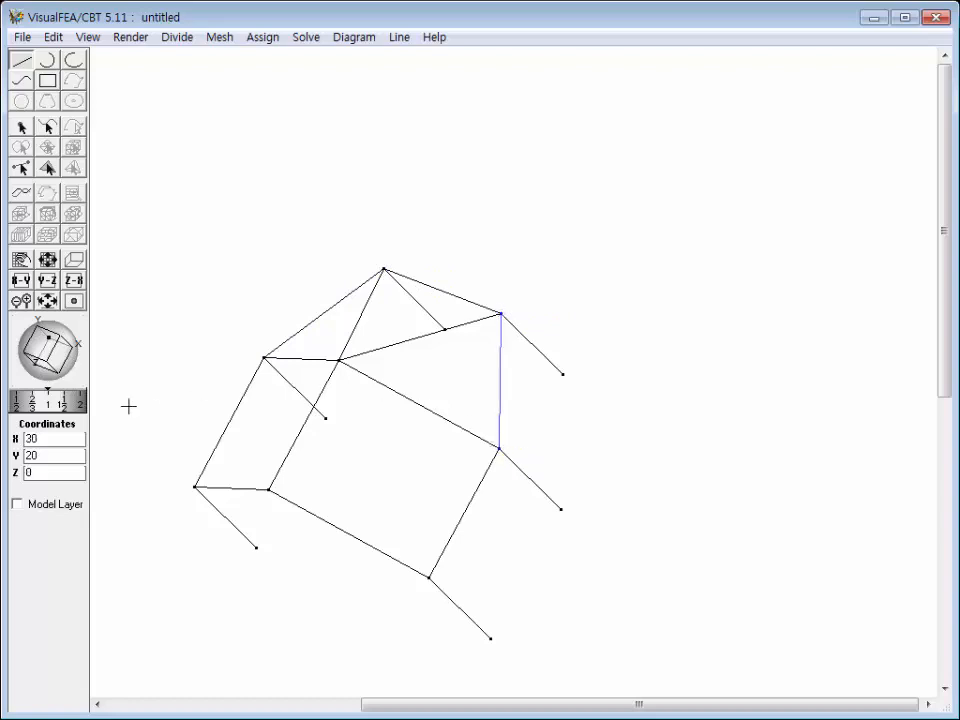
click(44, 380)
mouse_move(42, 352)
mouse_down()
mouse_move(32, 322)
mouse_move(40, 333)
mouse_up()
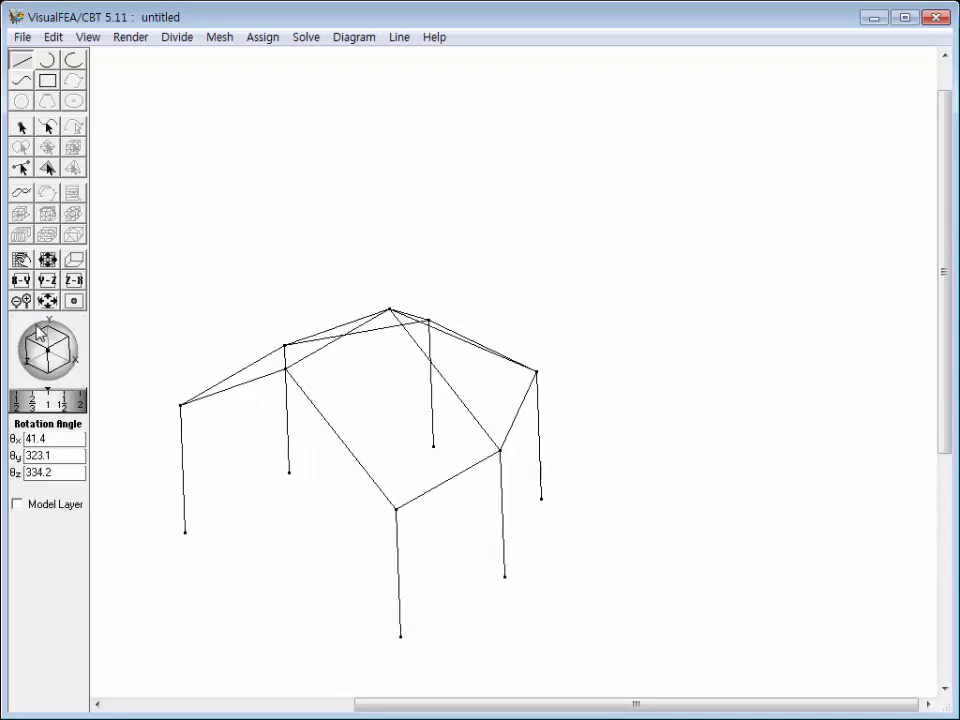
Step: Define a rectangular section with B 0.2 and H 1 for the frame element property P1
middle_drag(281, 452, 270, 376)
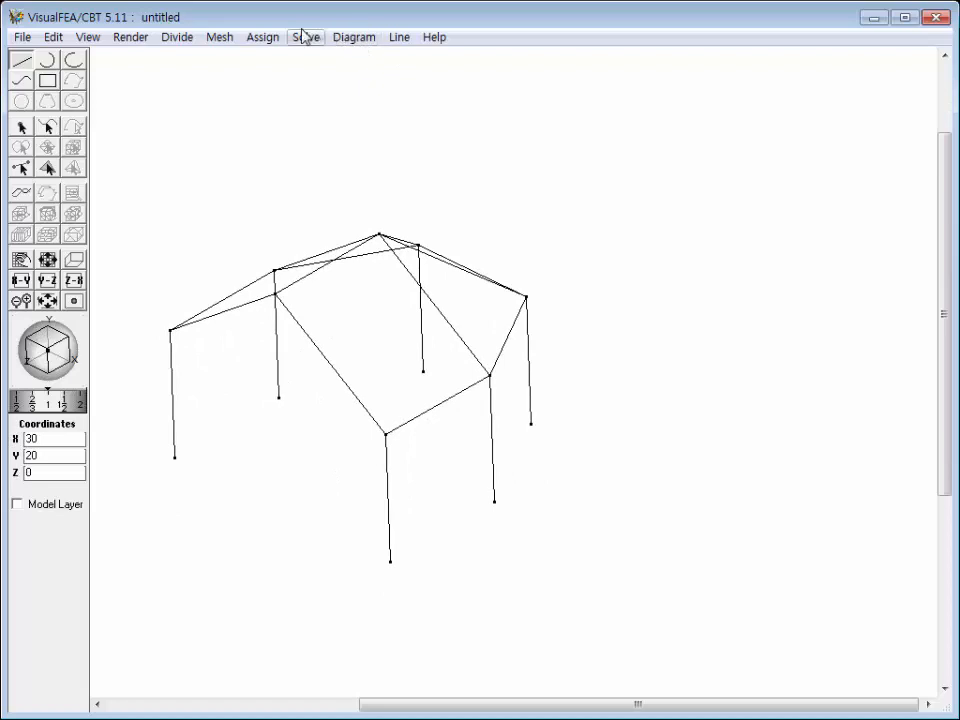
click(265, 37)
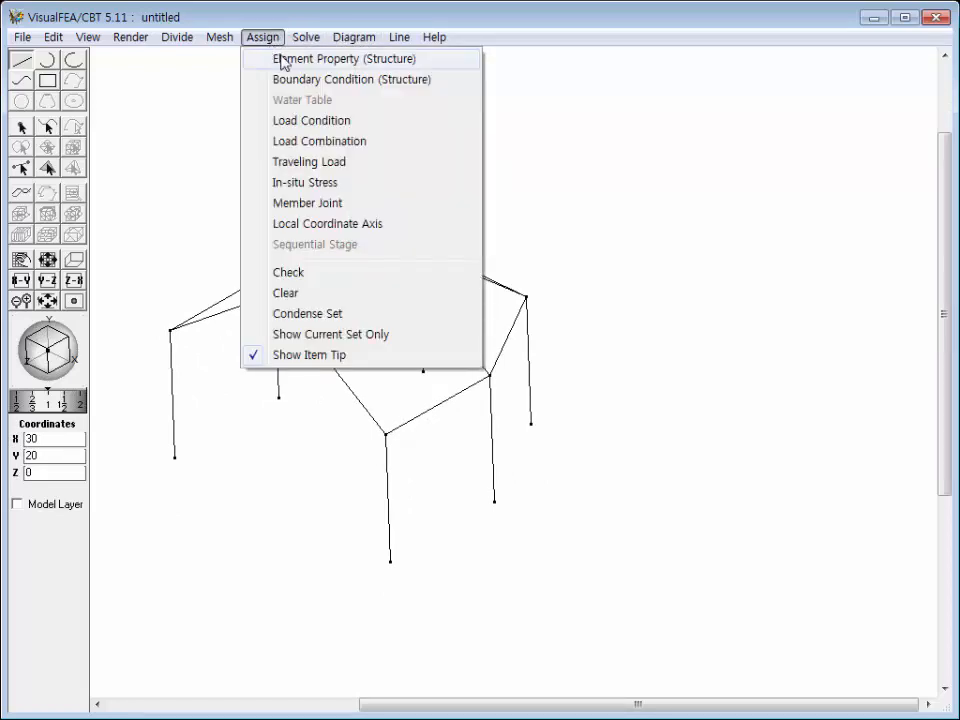
click(283, 60)
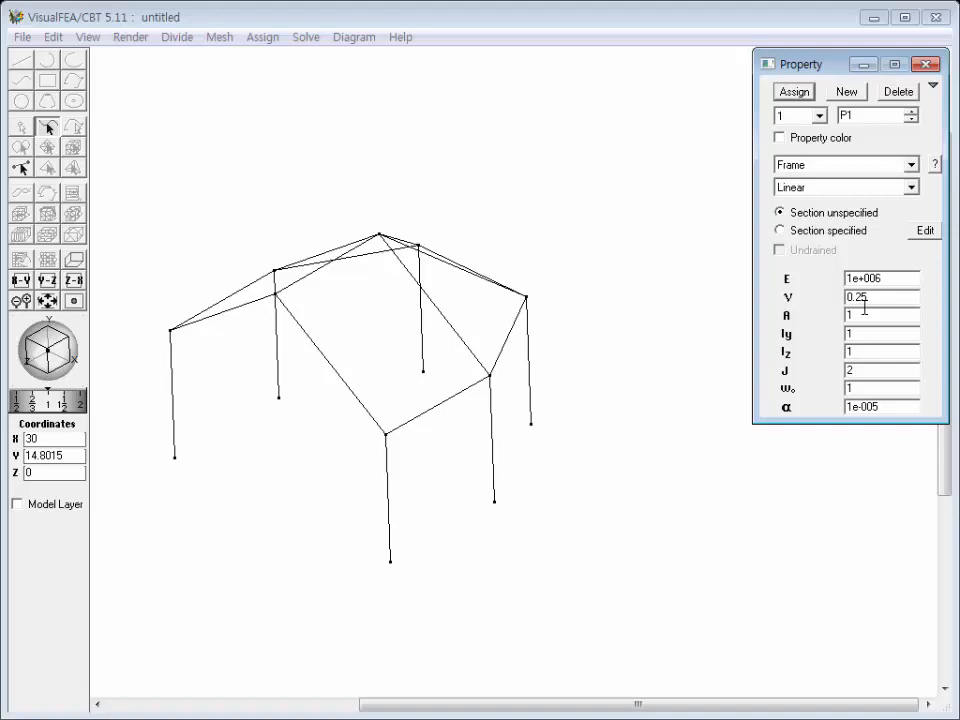
click(924, 233)
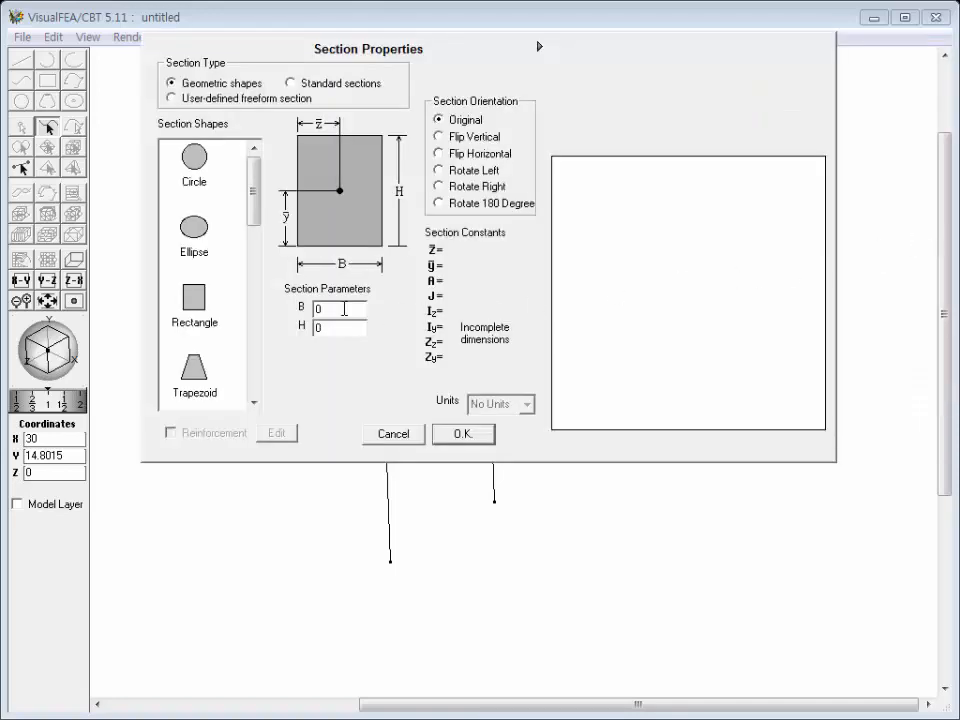
click(338, 308)
text(.2)
double_click(330, 328)
text(1)
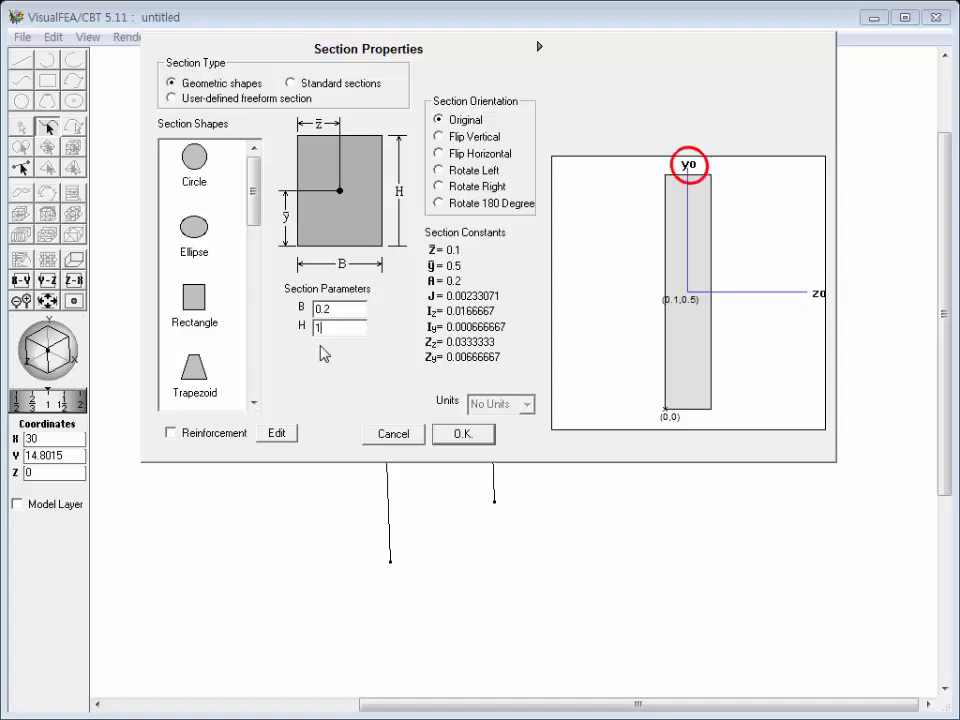
click(460, 434)
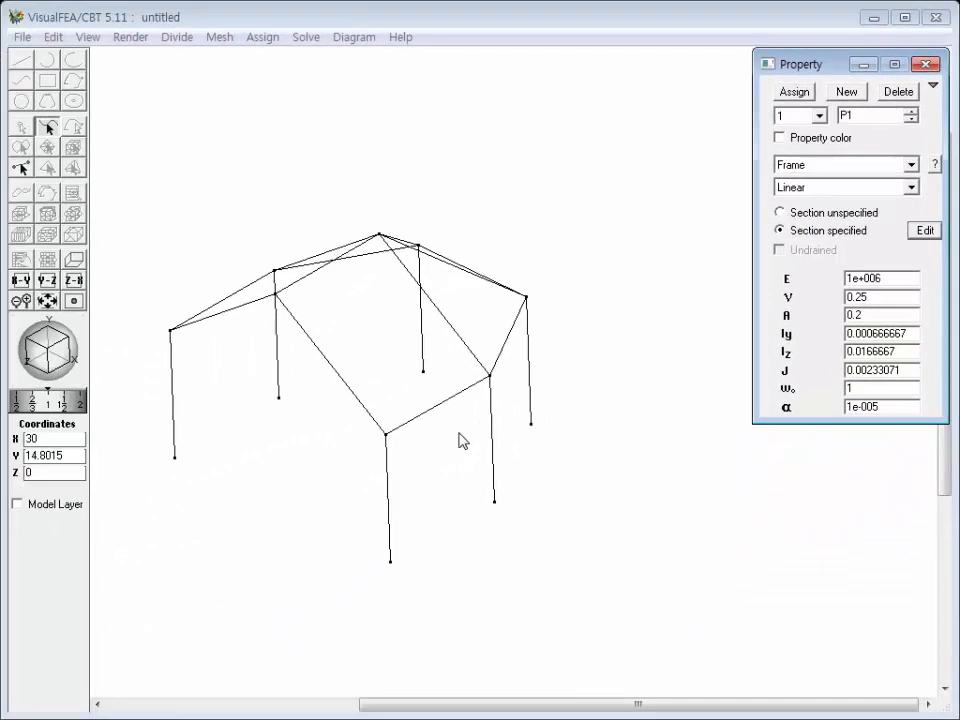
Step: Assign the property P1 to all members of the frame model and close the property settings
drag(139, 191, 640, 593)
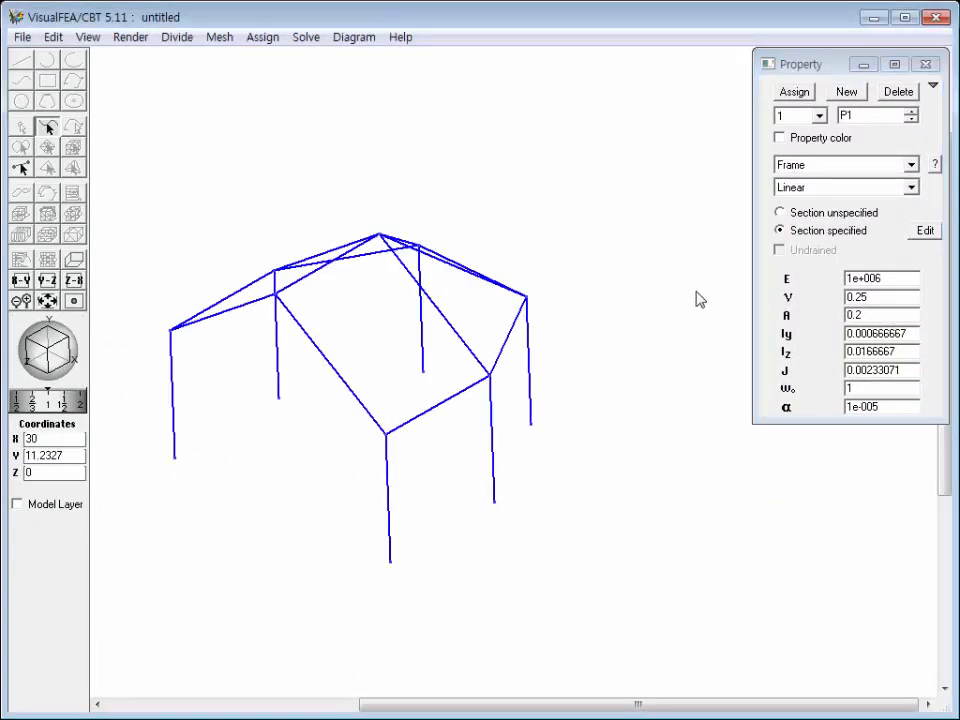
click(793, 94)
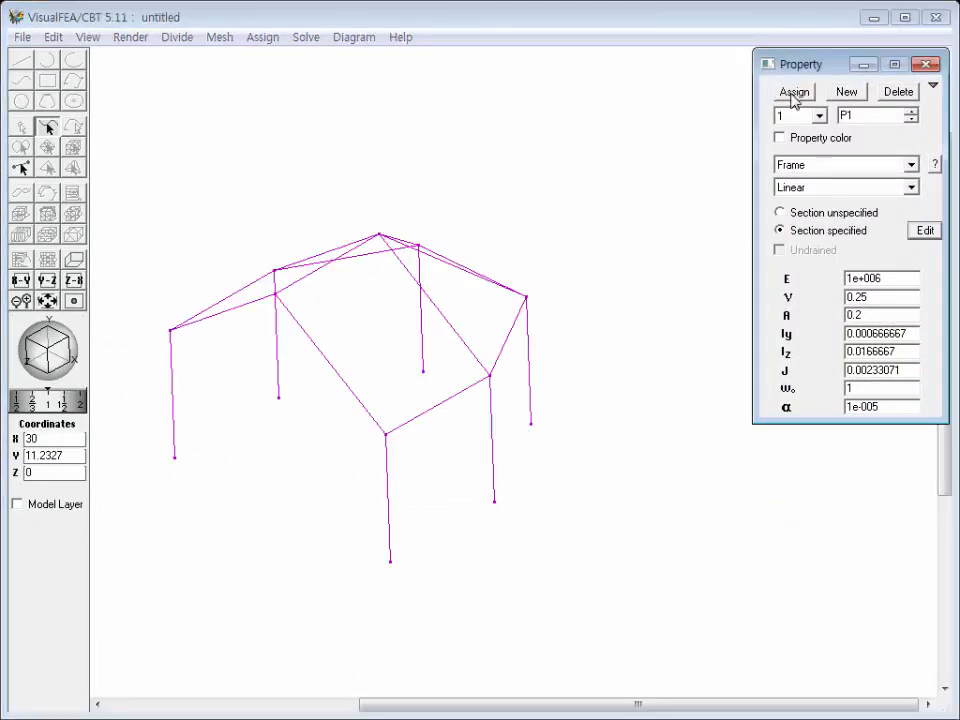
click(925, 64)
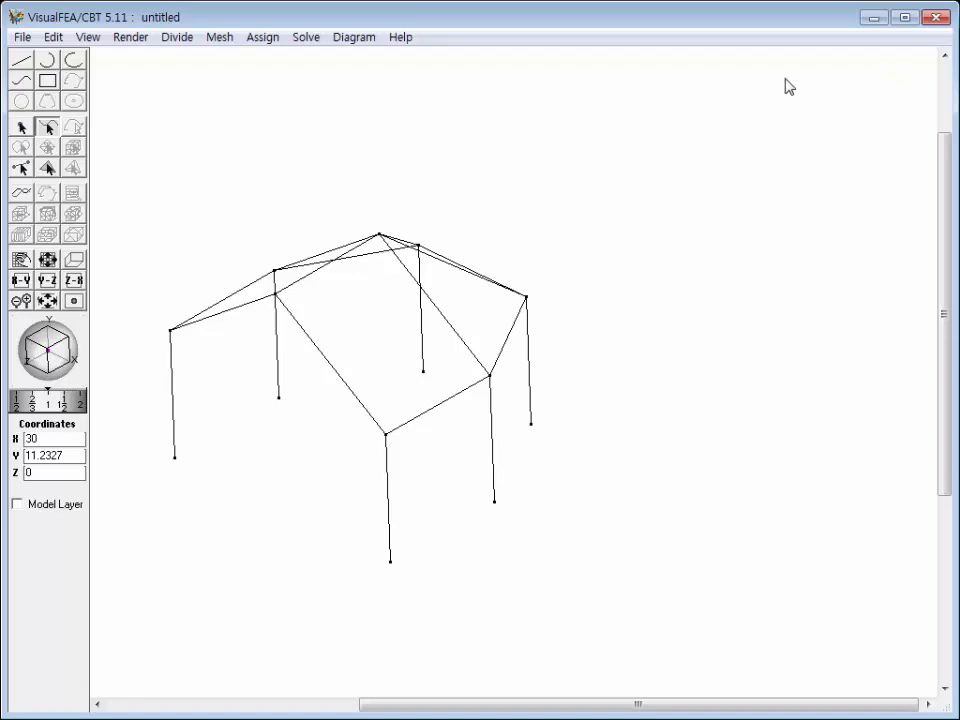
Step: Render the frame model as a shaded image and rotate it to inspect the member sections
click(128, 38)
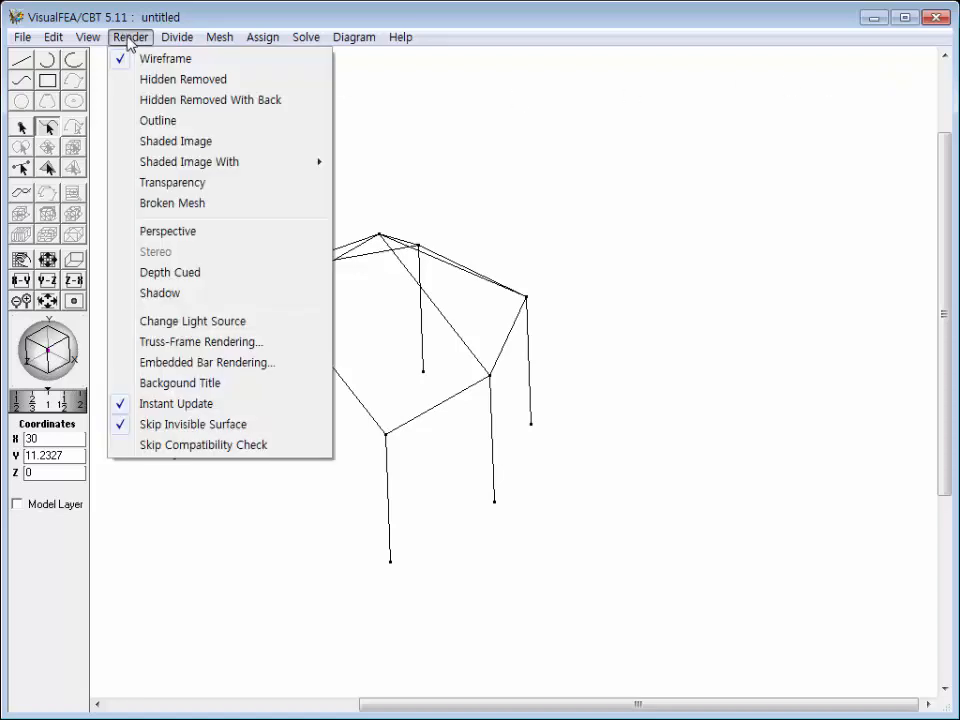
click(146, 142)
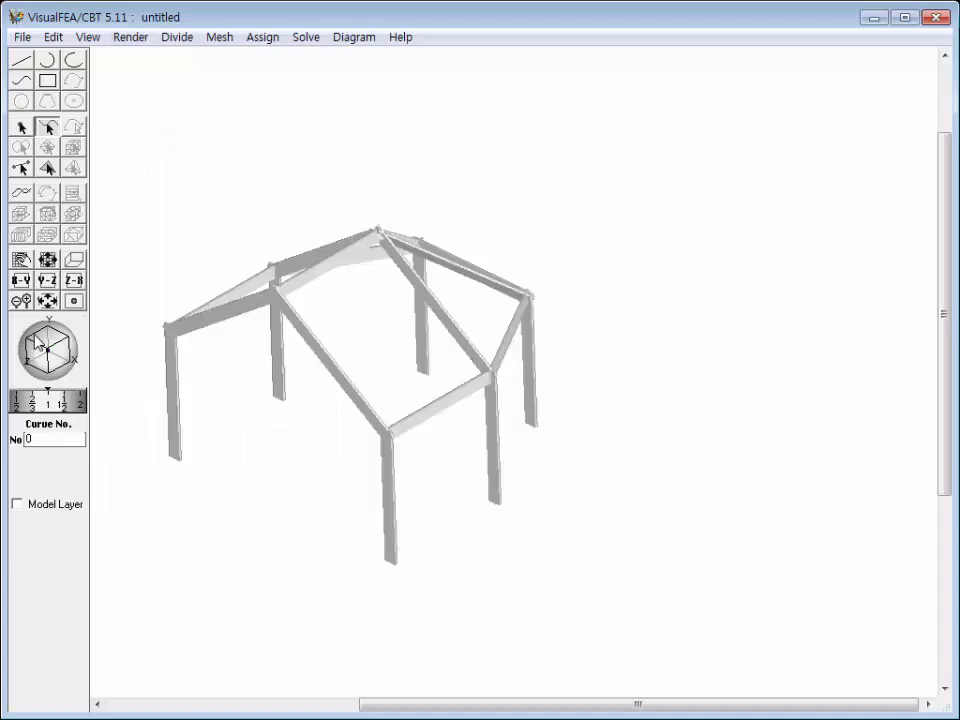
drag(48, 352, 51, 370)
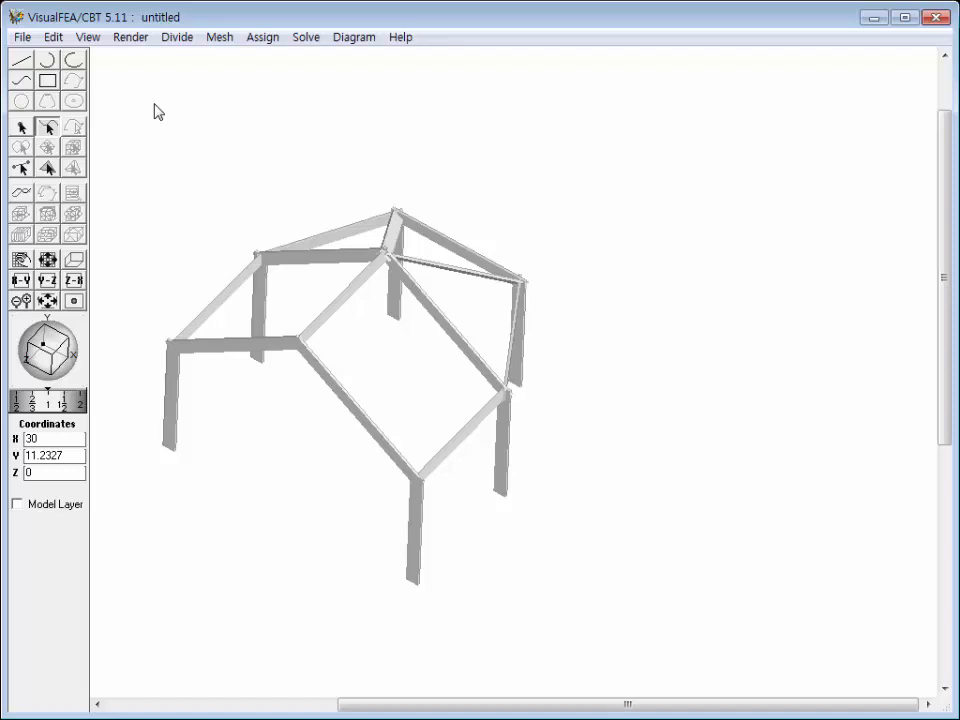
click(53, 37)
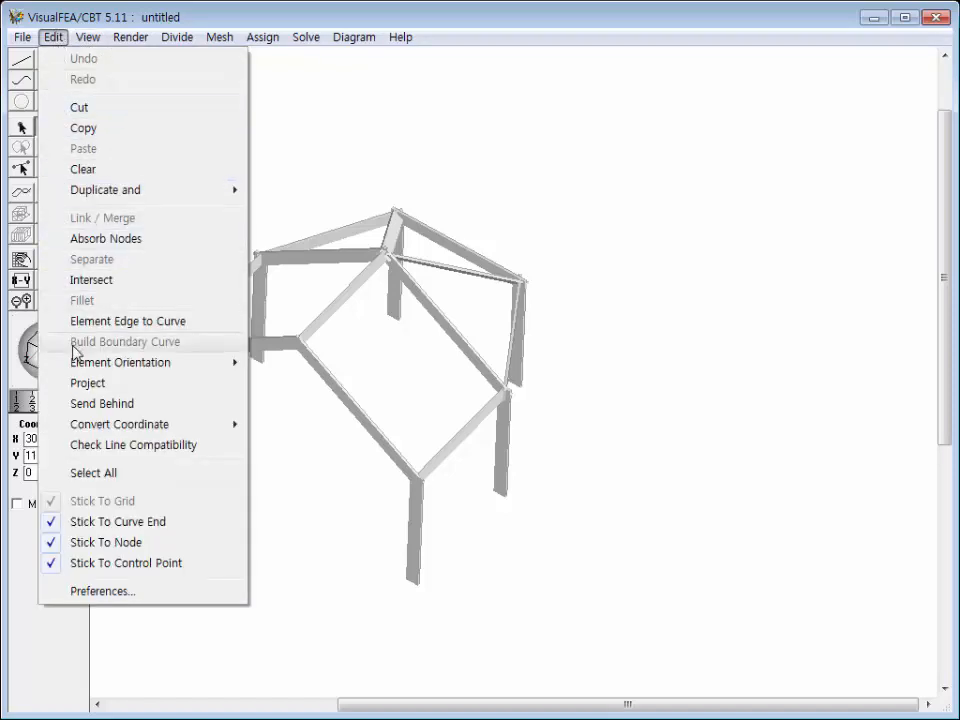
mouse_move(78, 366)
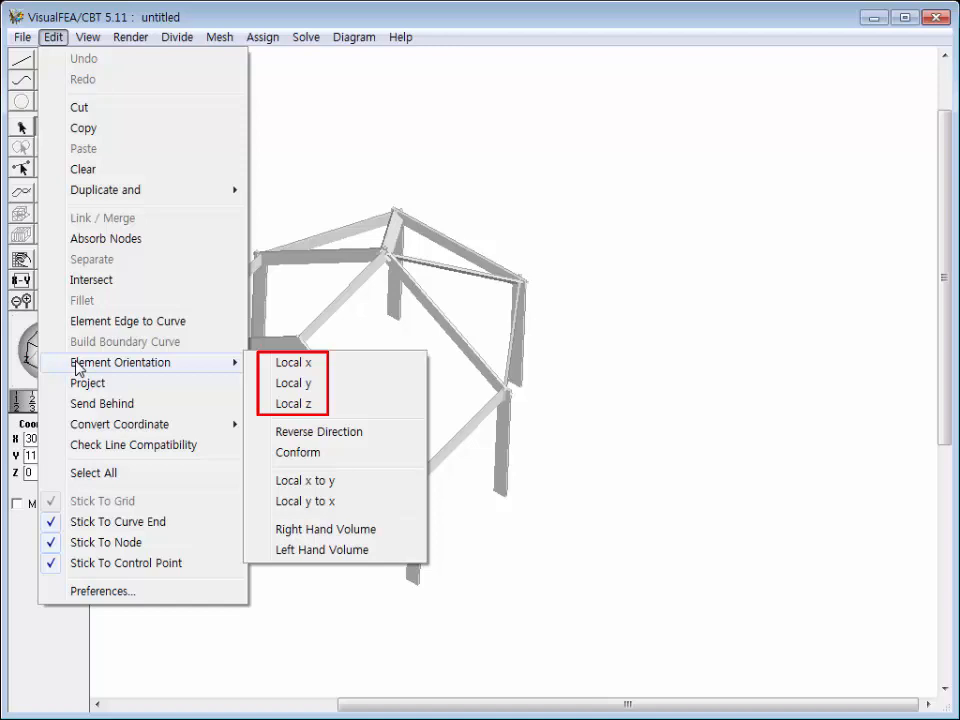
key(Escape)
key(Escape)
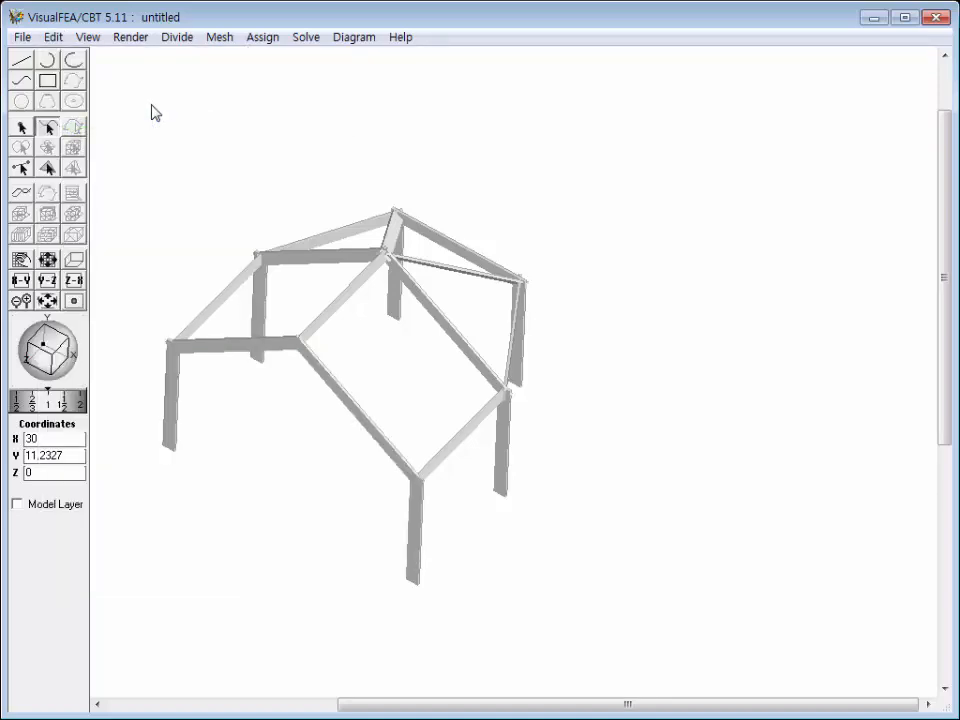
Step: Display the element orientation of the frame members in local x, local y and local z in turn
click(54, 37)
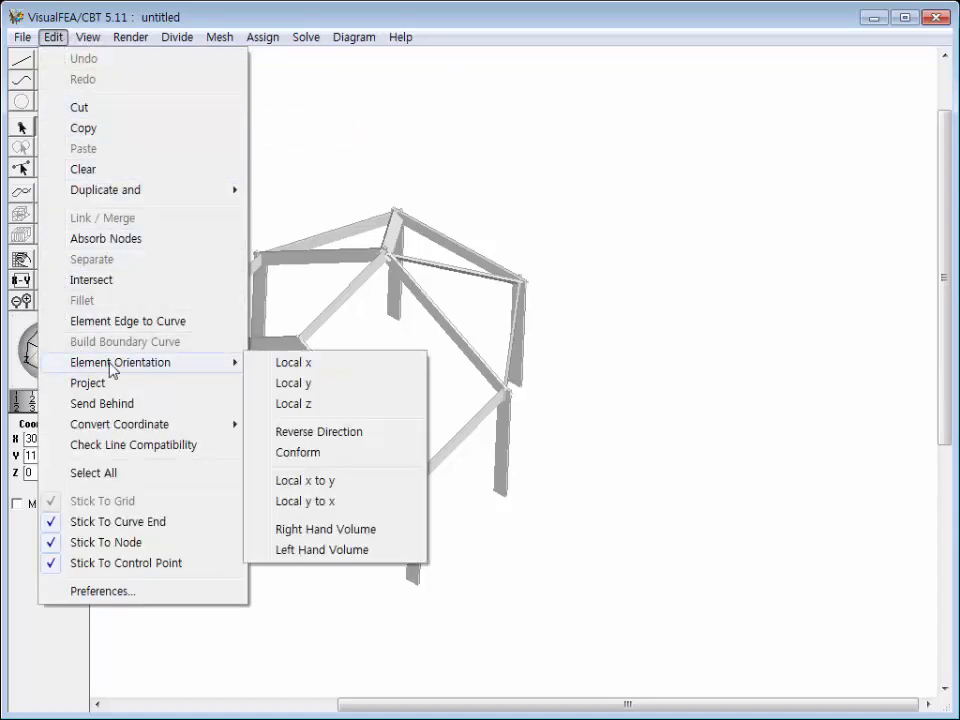
click(264, 362)
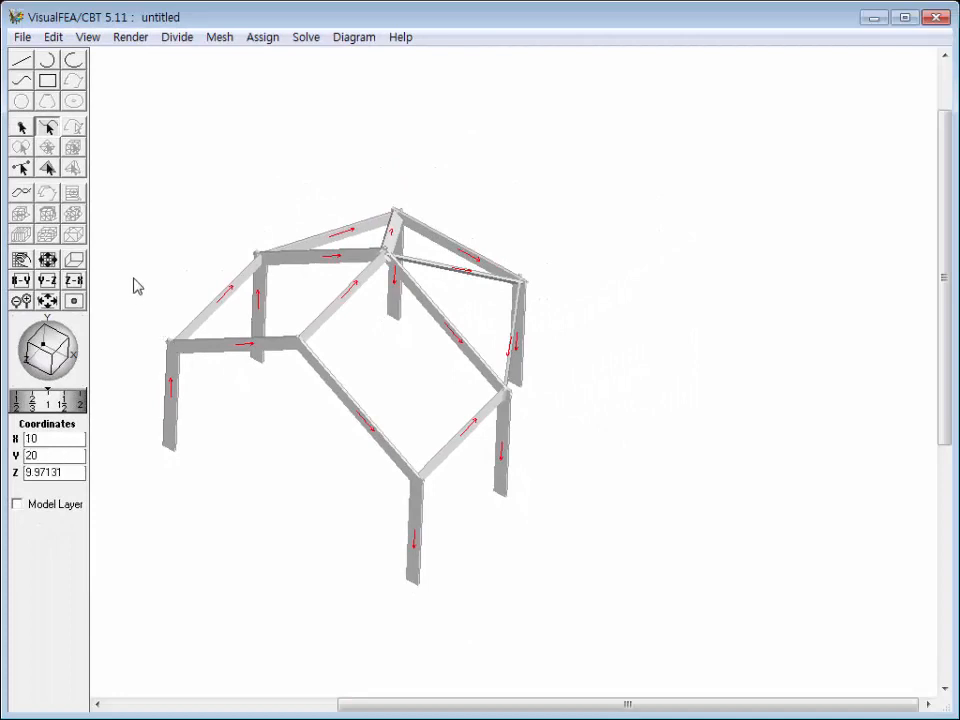
click(50, 37)
mouse_move(184, 366)
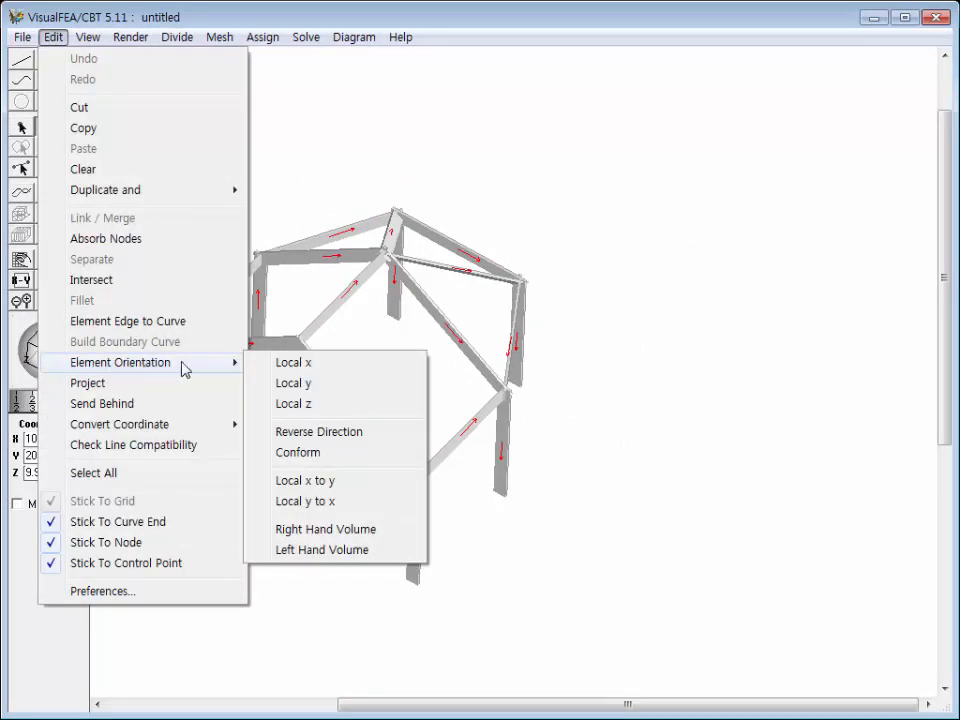
click(279, 386)
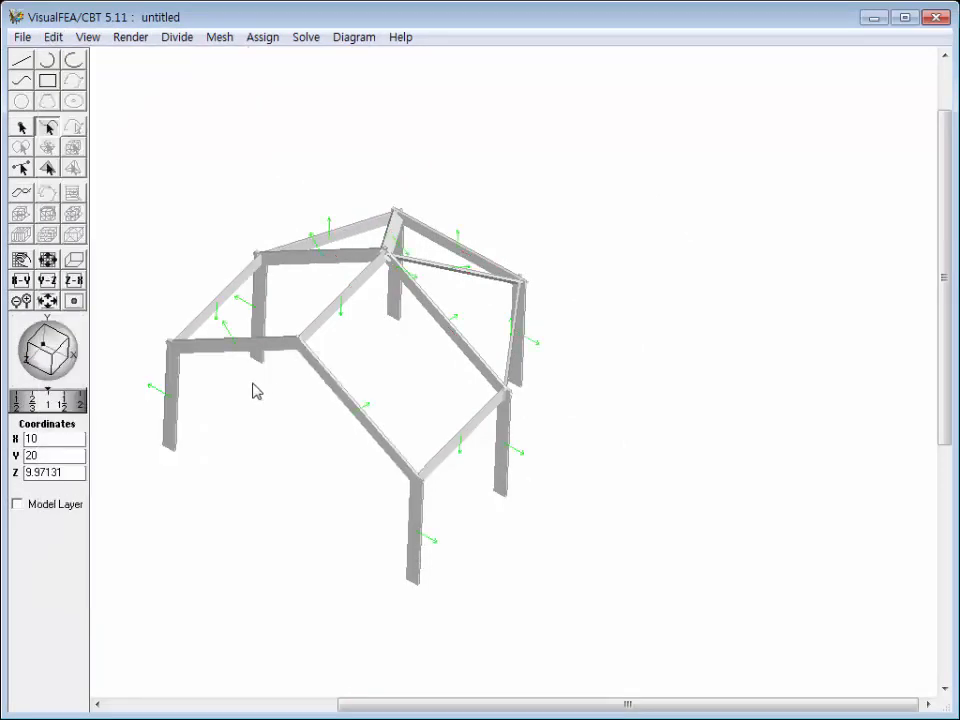
click(52, 38)
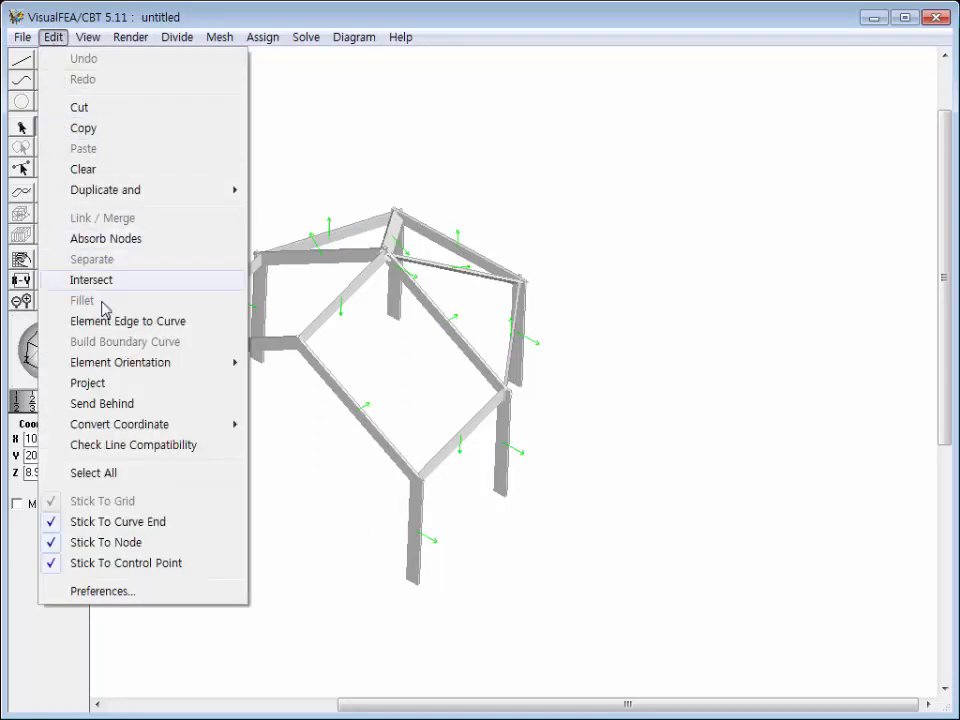
mouse_move(118, 366)
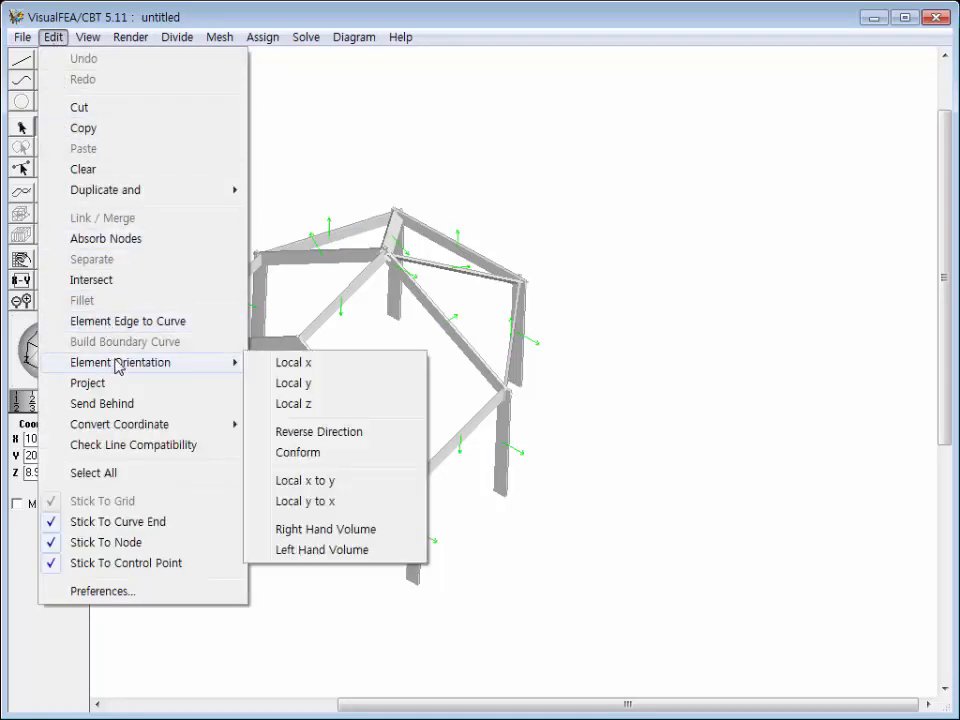
click(294, 404)
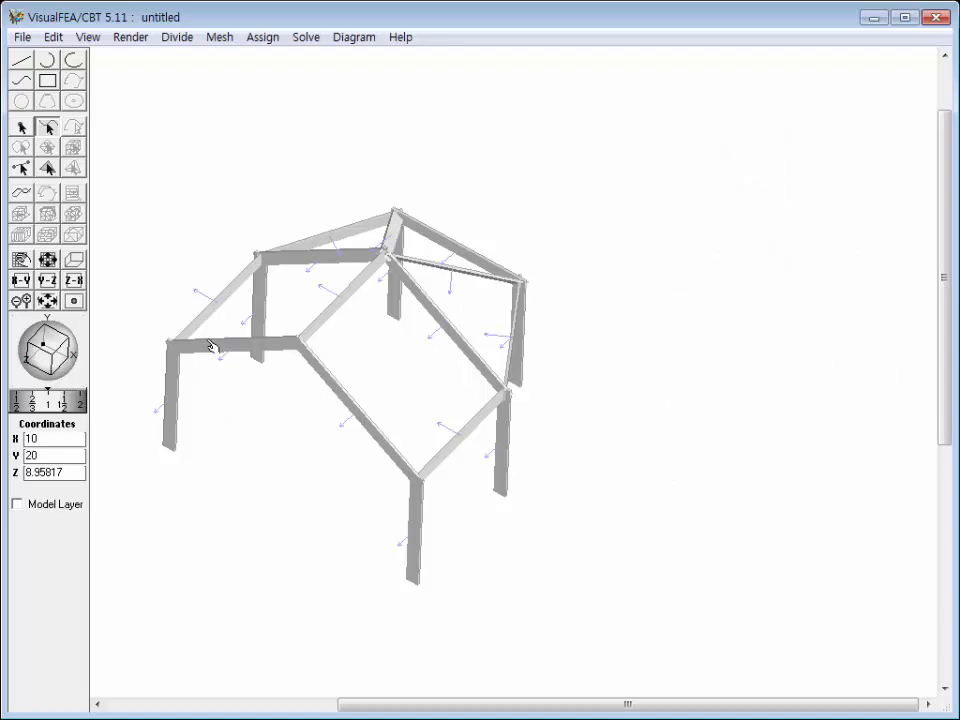
Step: Open the local coordinate axis assignment for the frame's lines and curves
click(87, 37)
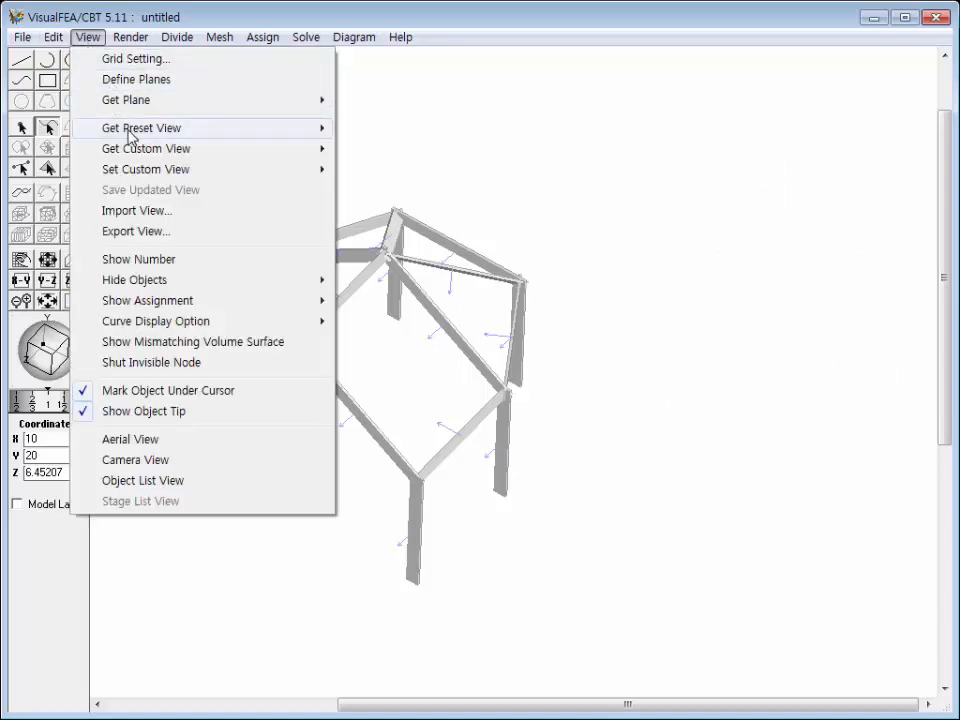
mouse_move(231, 130)
click(372, 172)
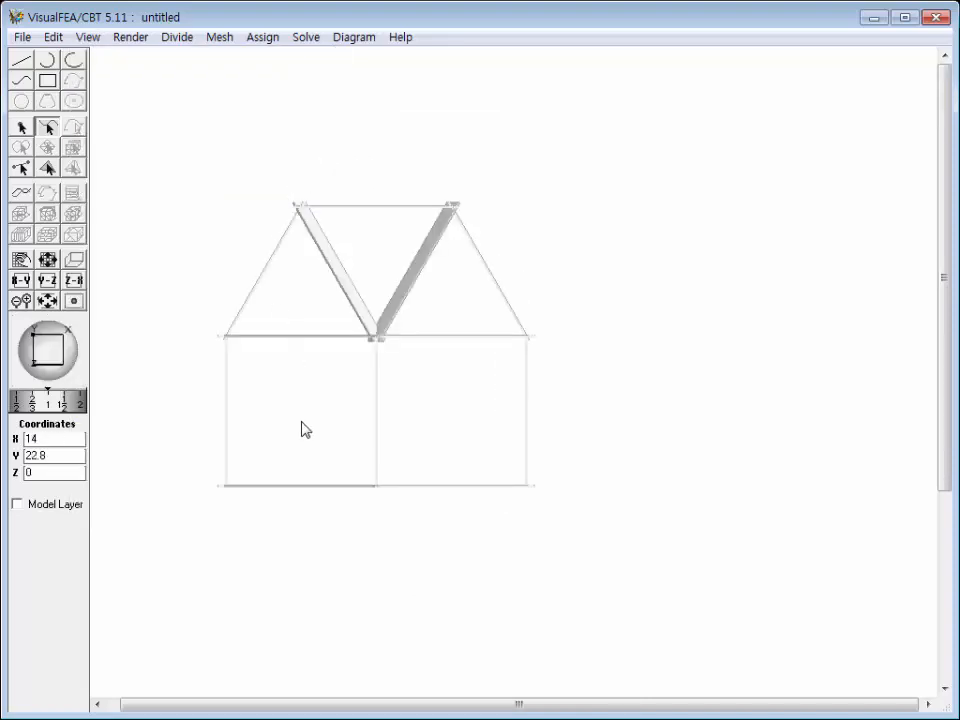
drag(44, 370, 34, 341)
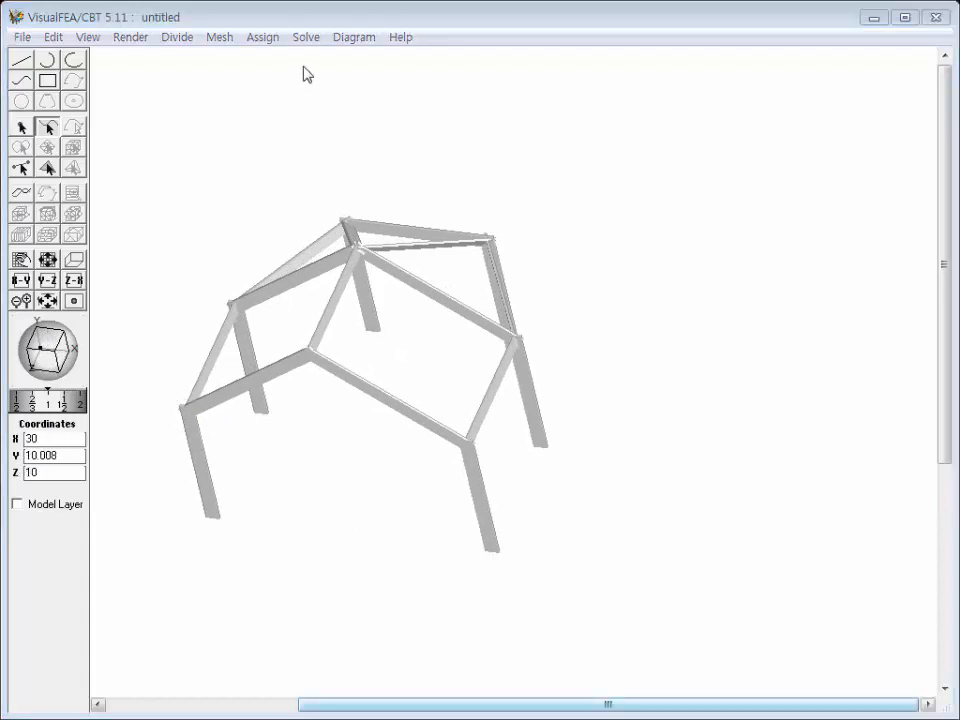
click(259, 38)
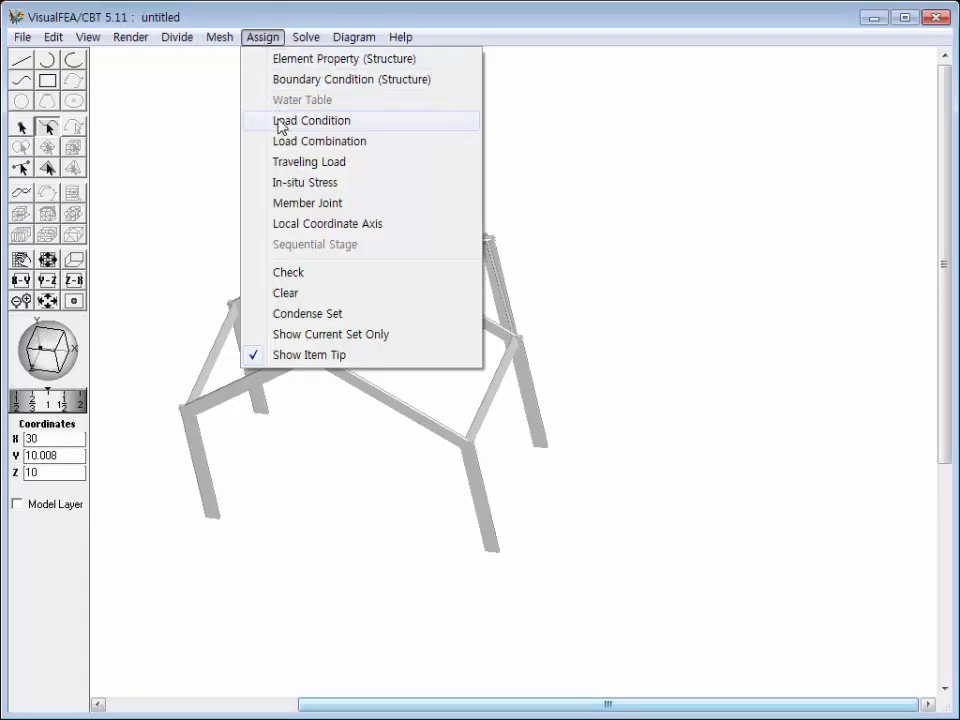
click(275, 226)
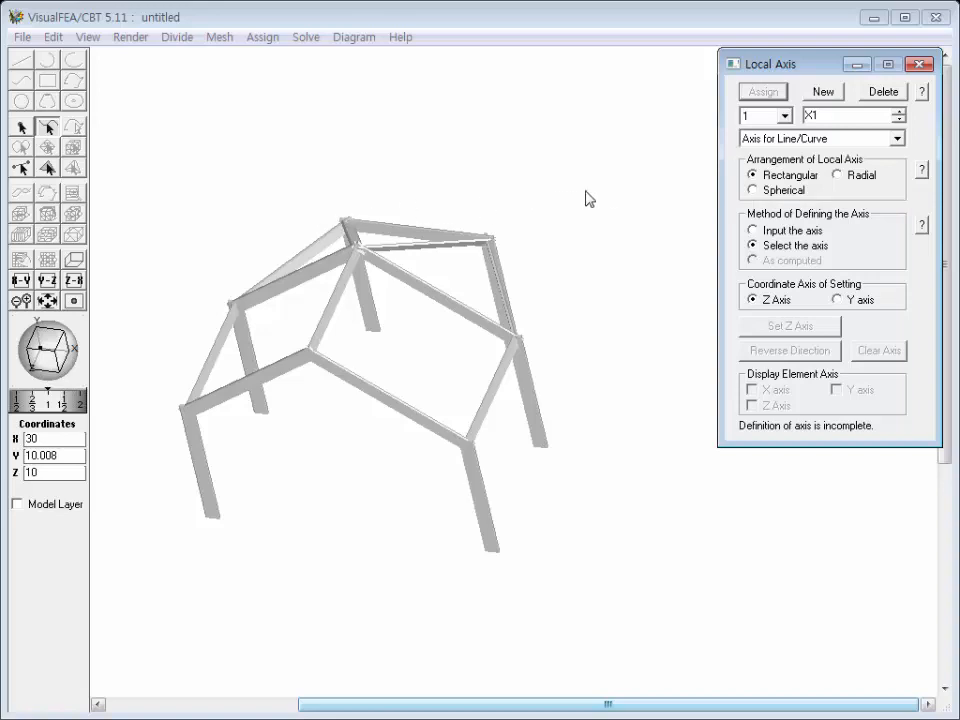
Step: Read the help on the local axis arrangement options and on the methods of defining the axis
click(921, 172)
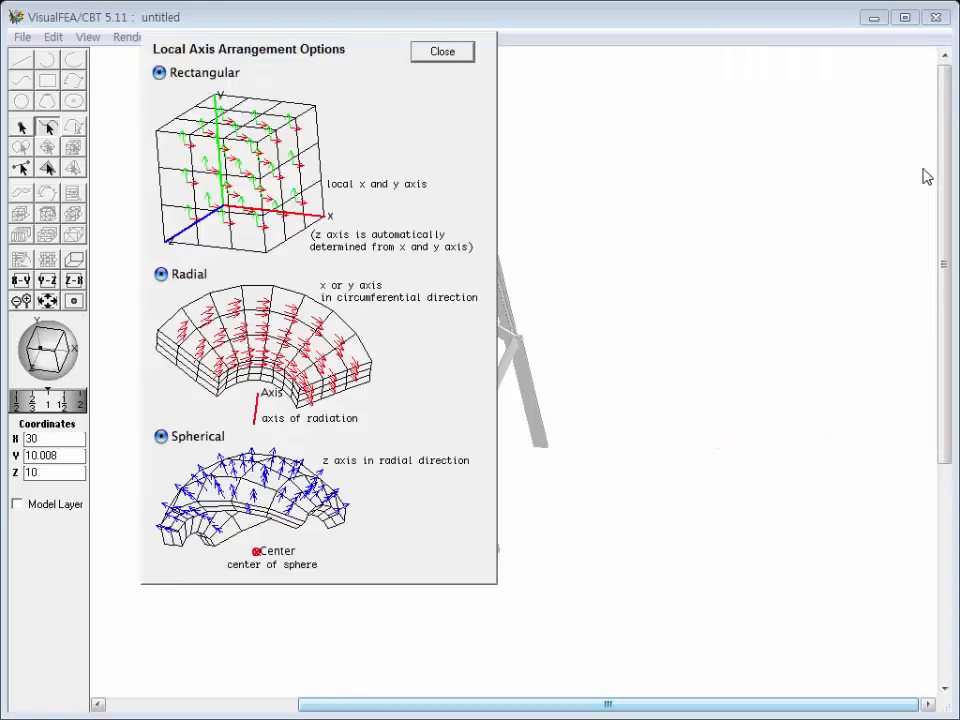
click(443, 55)
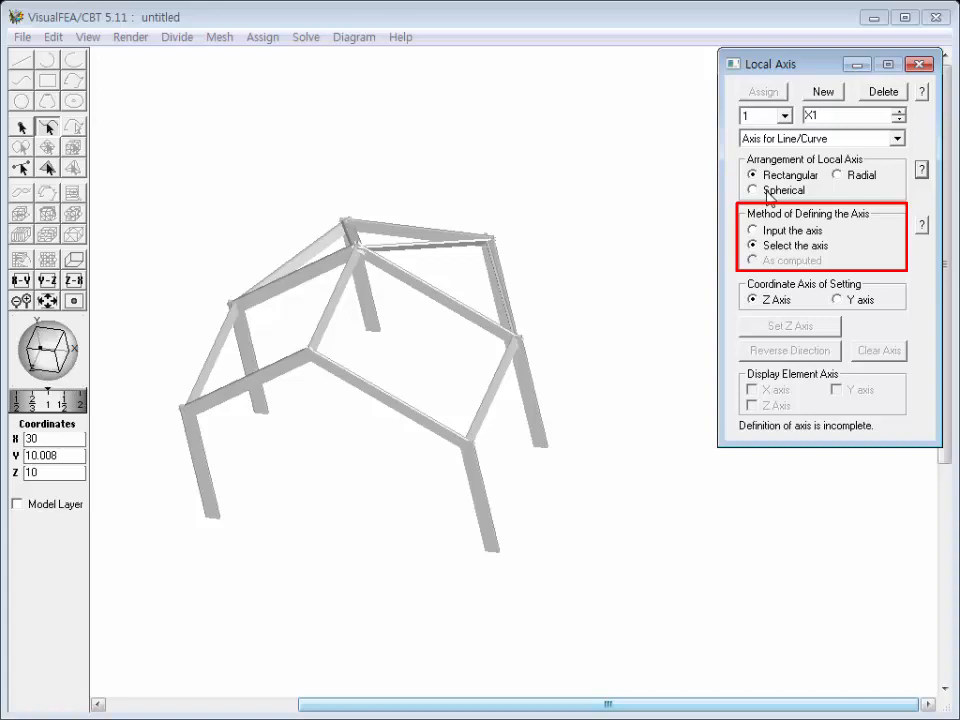
click(921, 225)
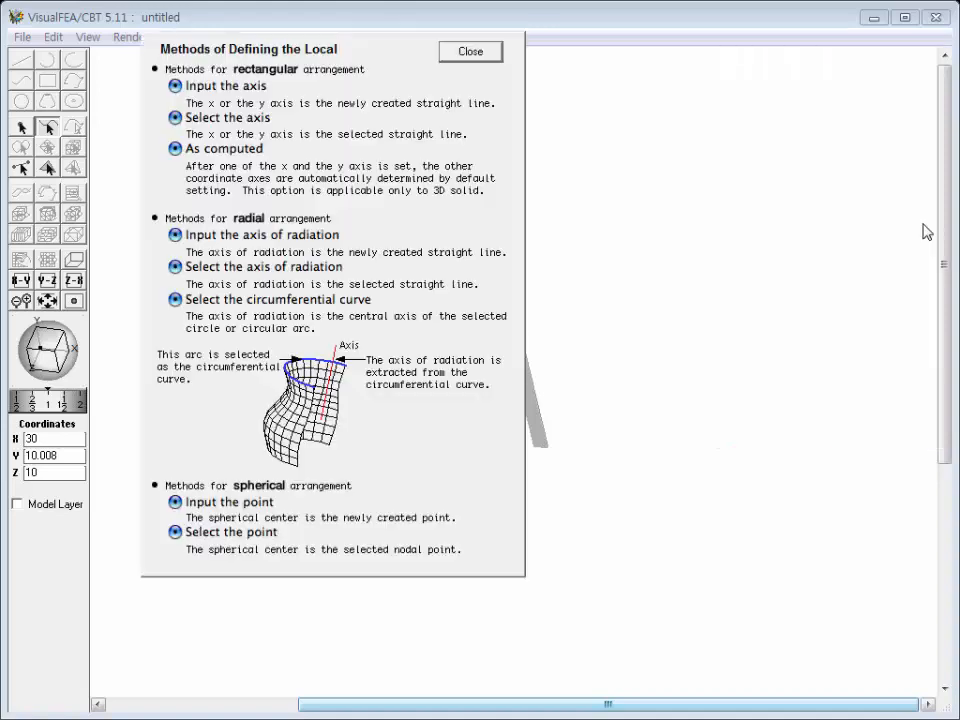
click(474, 60)
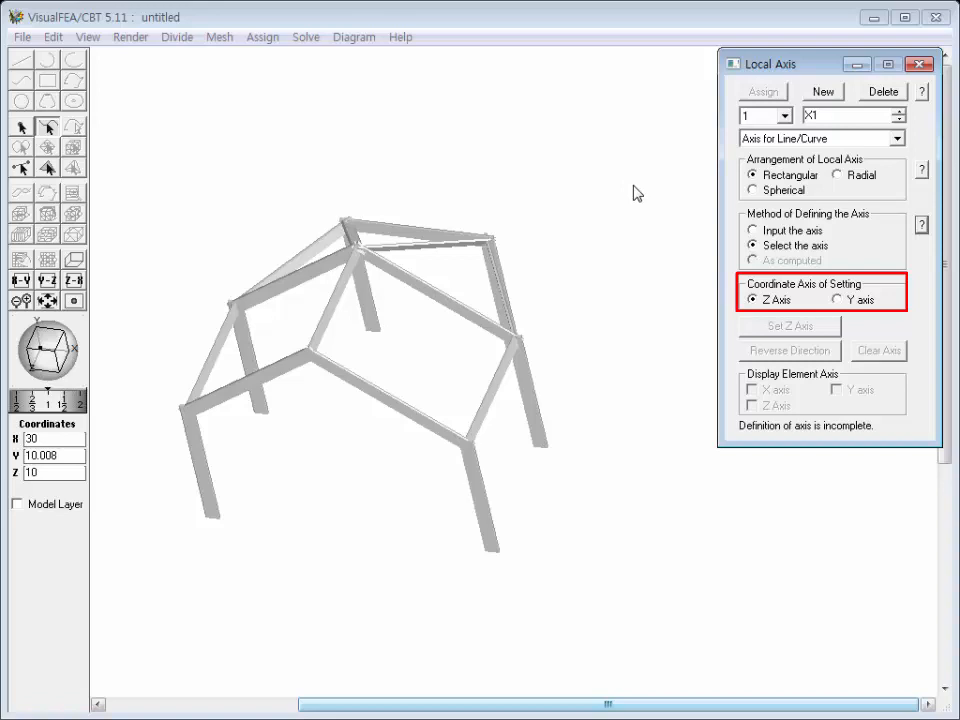
Step: Input the local Z axis of X1 as a line from the front frame's left column base (10,10,10) to its right column base (30,10,10)
click(753, 231)
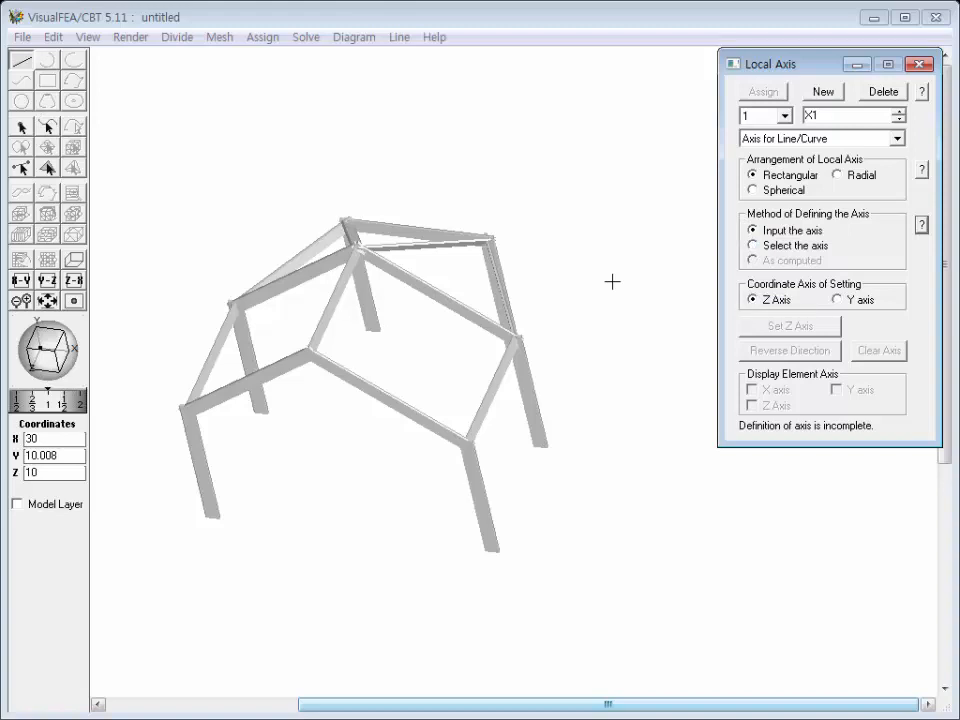
click(211, 517)
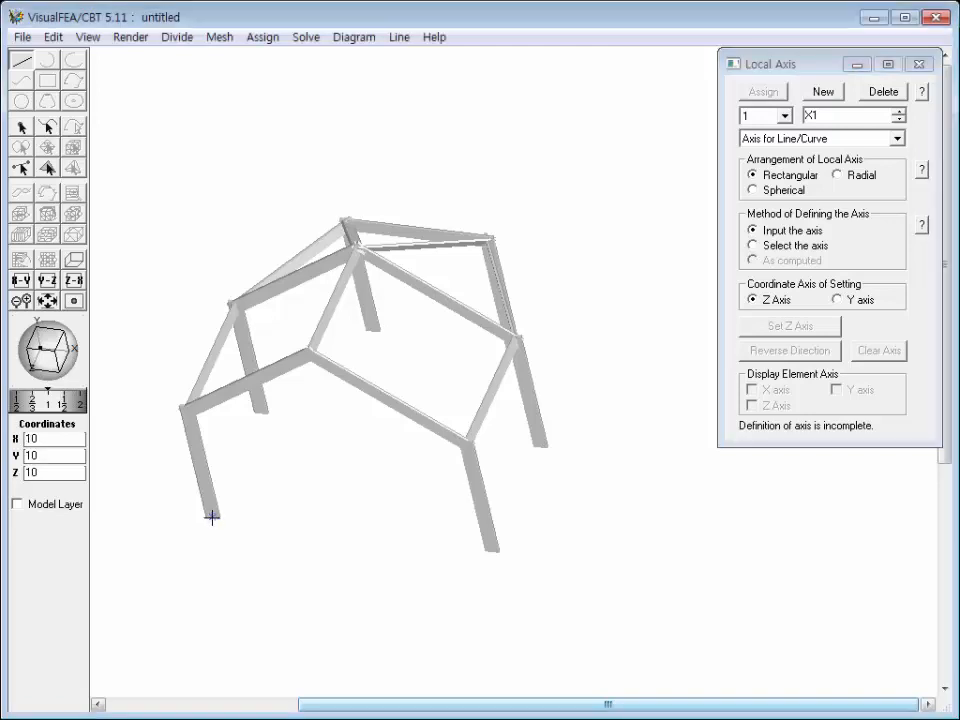
click(491, 549)
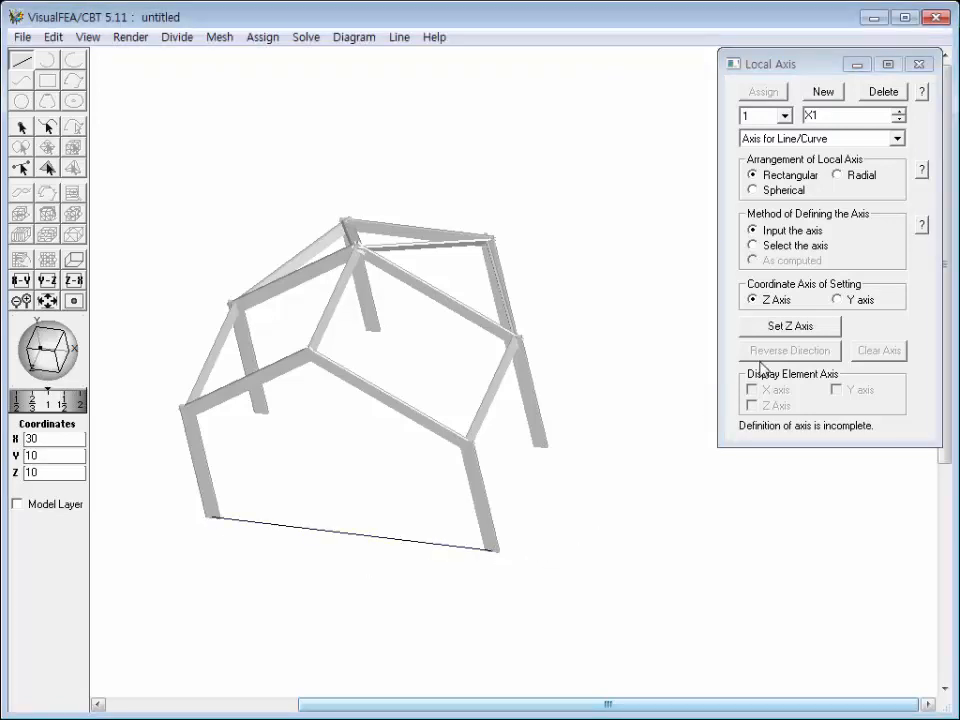
click(792, 327)
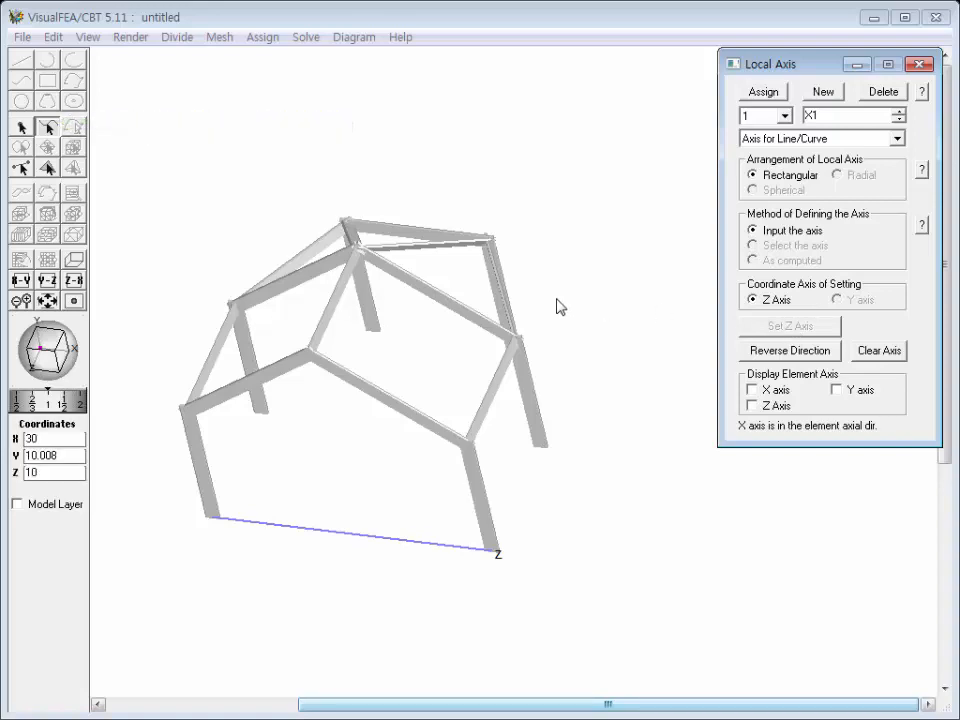
Step: Assign local axis X1 to all frame members except the rear eave beam that runs parallel to its Z axis
mouse_move(141, 169)
mouse_down()
mouse_move(523, 585)
mouse_move(598, 617)
mouse_up()
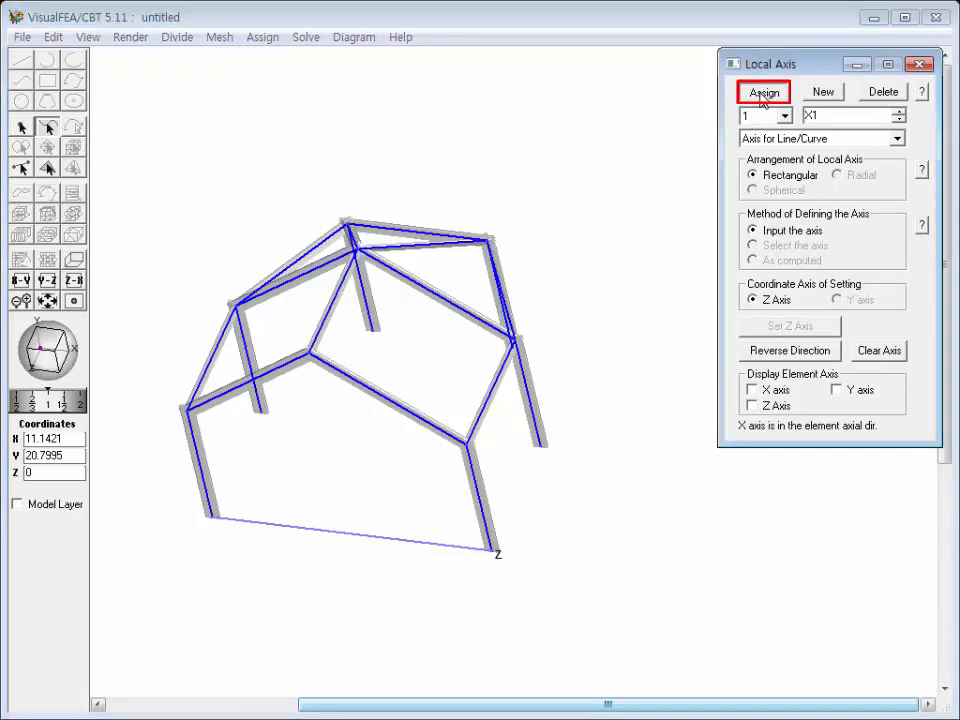
click(763, 93)
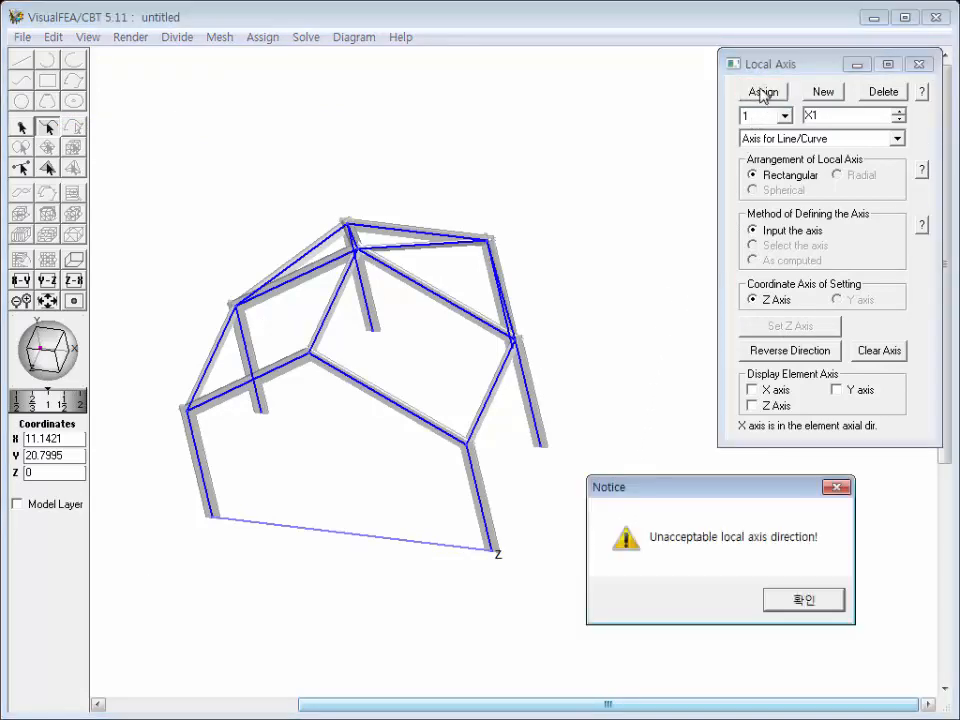
click(796, 603)
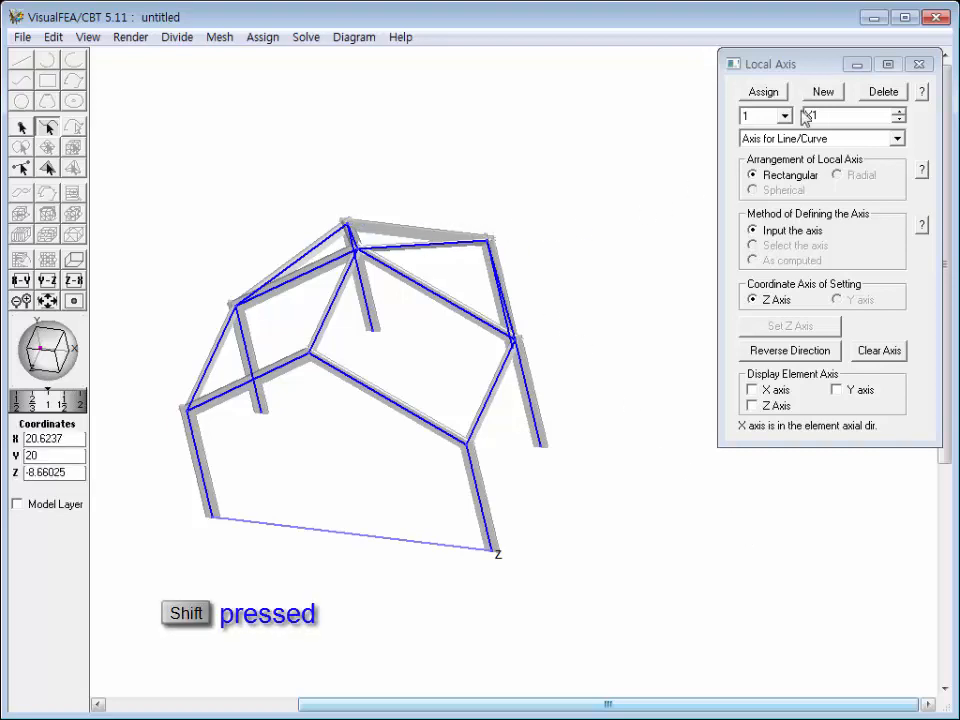
click(764, 93)
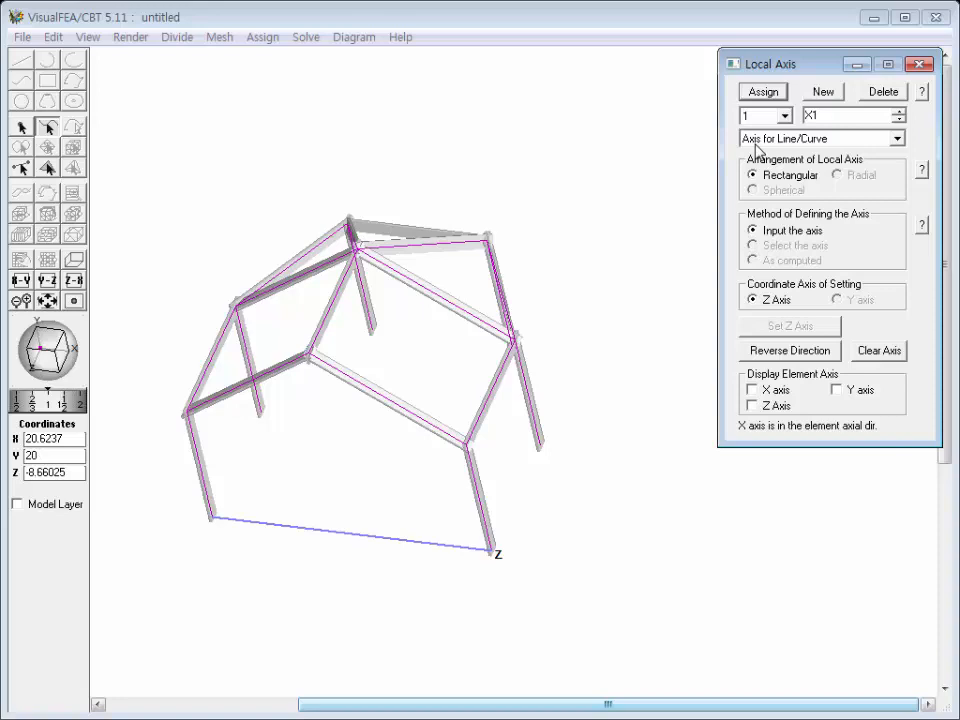
Step: Display the X, Y and Z element axes on the members assigned to X1
click(752, 390)
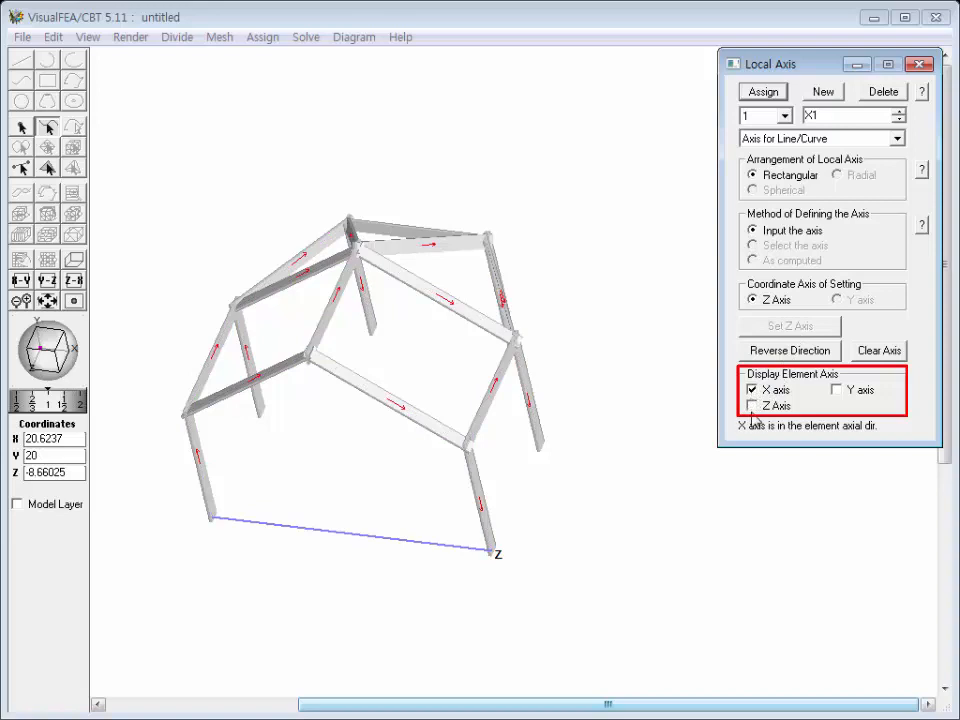
click(752, 405)
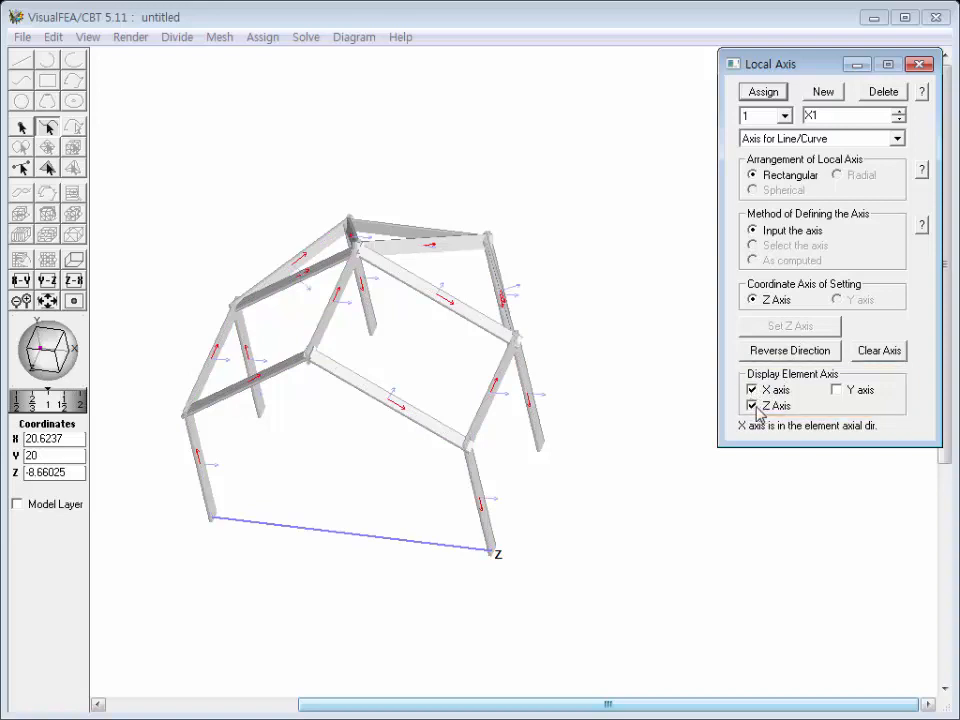
click(837, 390)
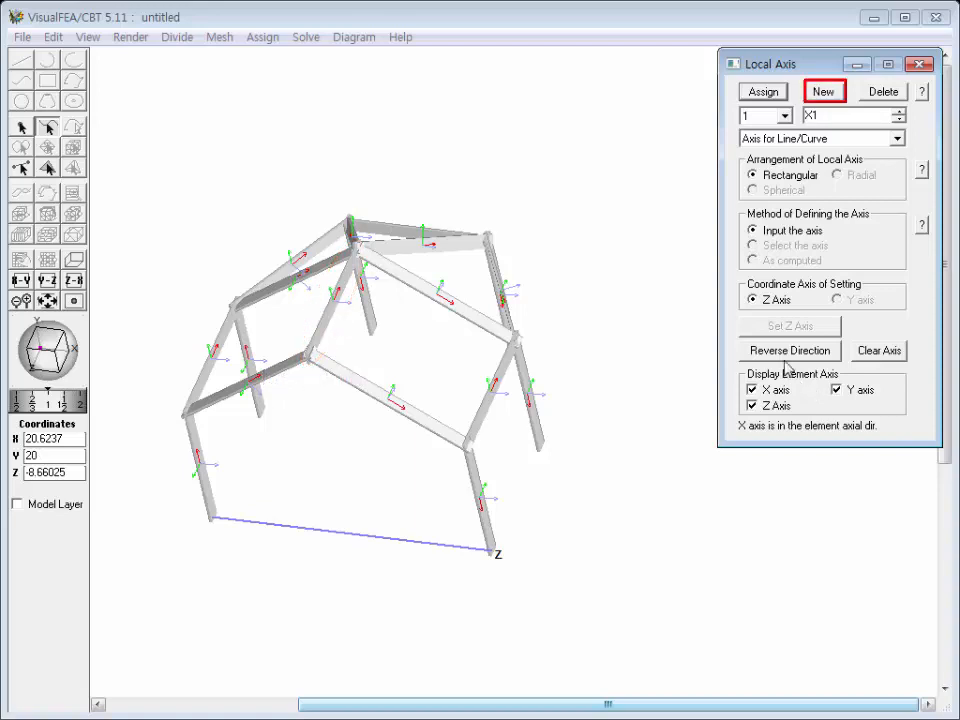
Step: Create a new rectangular local axis with the front right column (C 8) selected as its Z axis, and assign it to the ridge beam
click(823, 92)
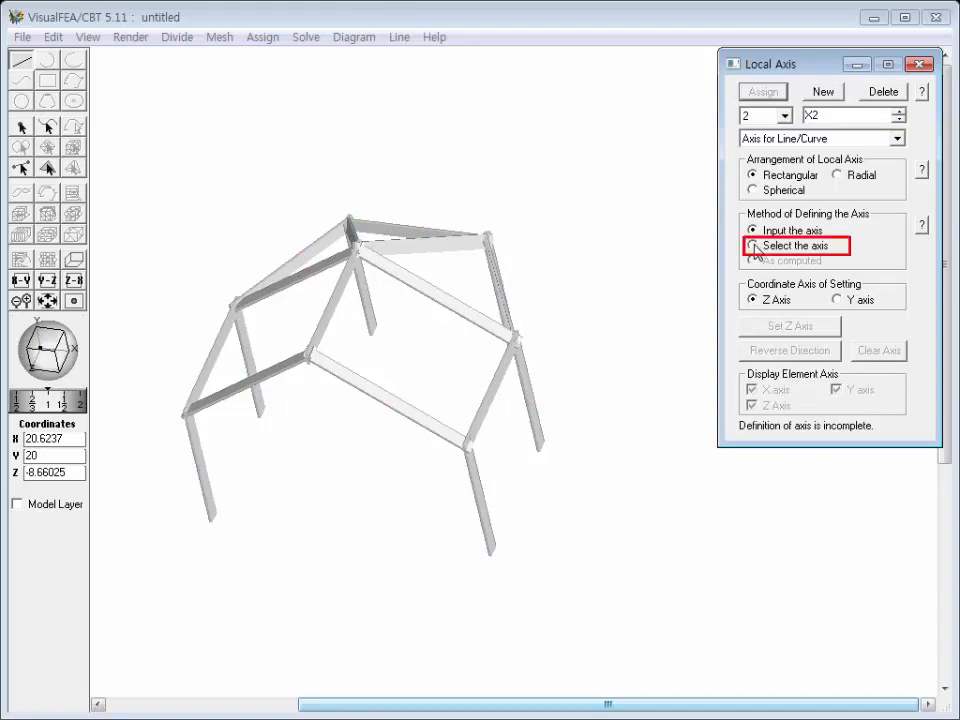
click(753, 245)
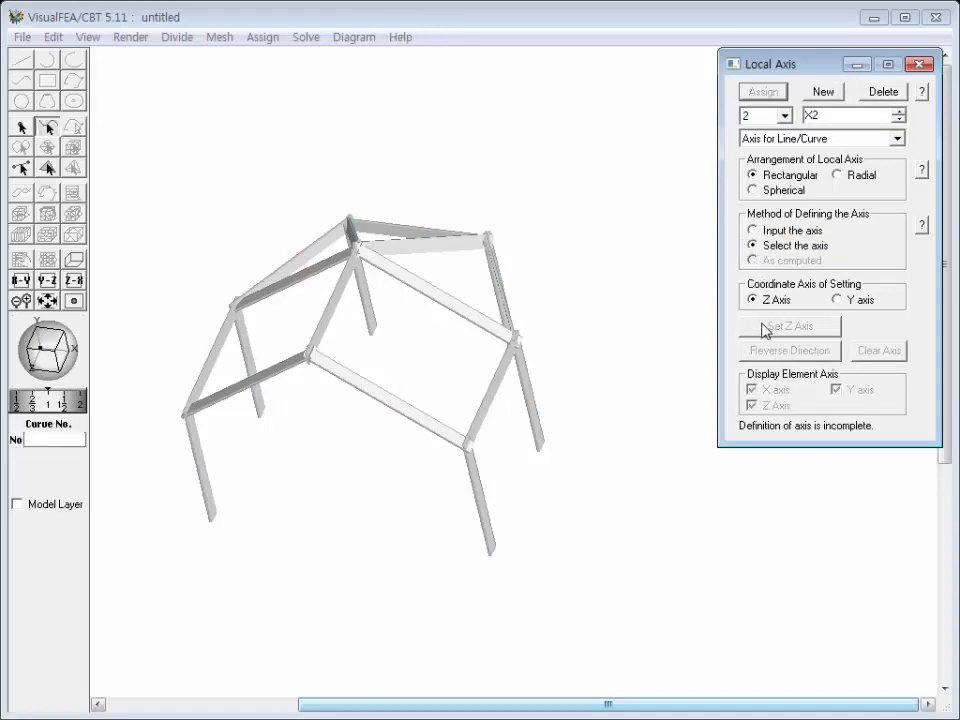
click(479, 500)
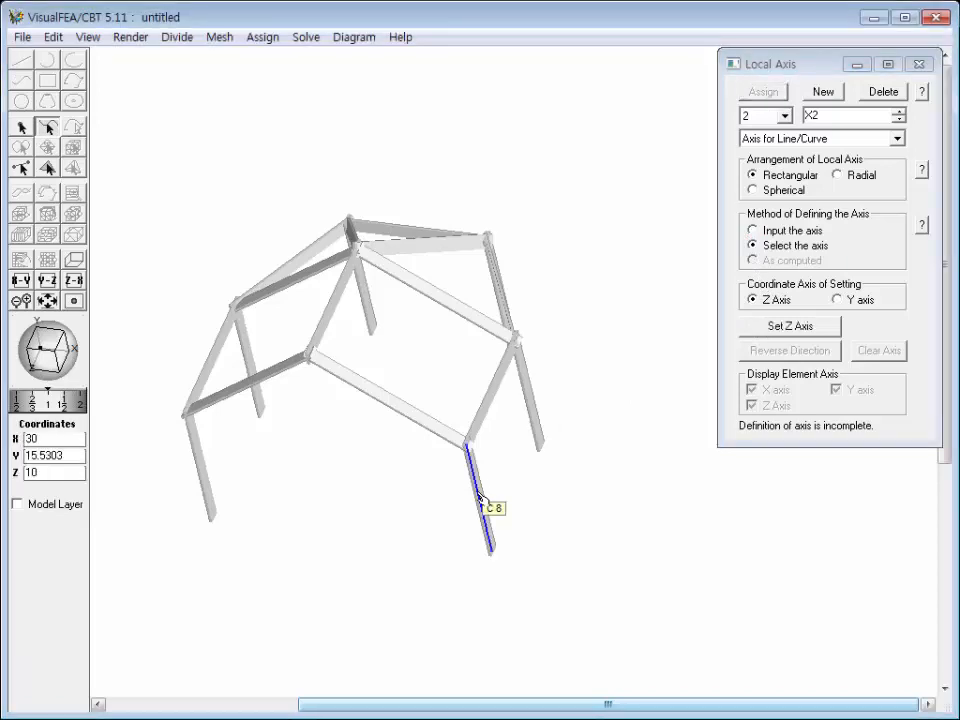
click(808, 330)
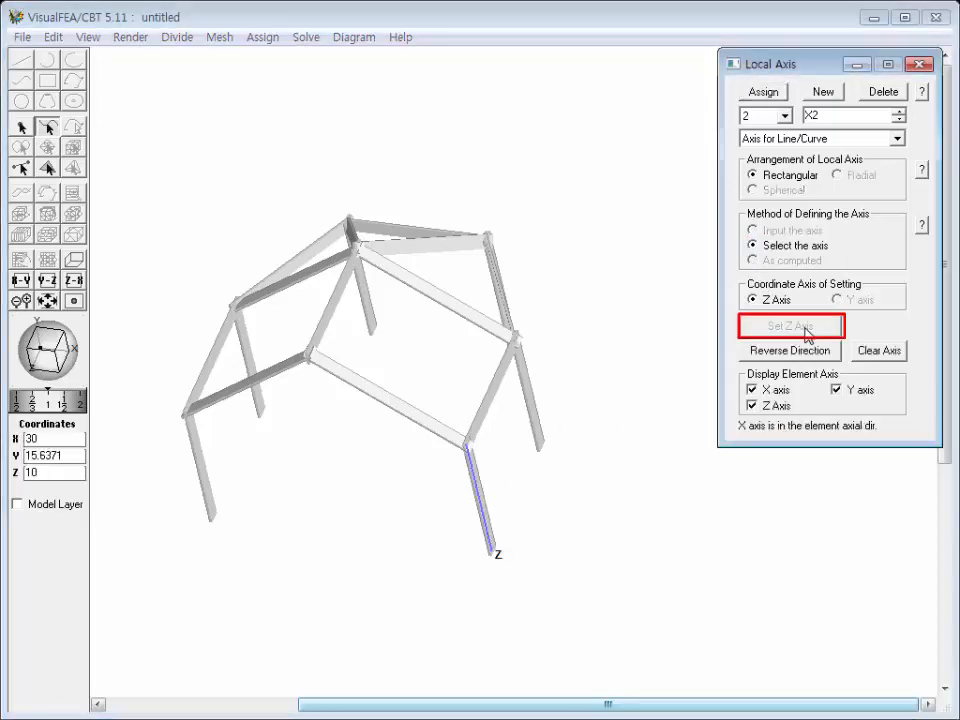
click(341, 298)
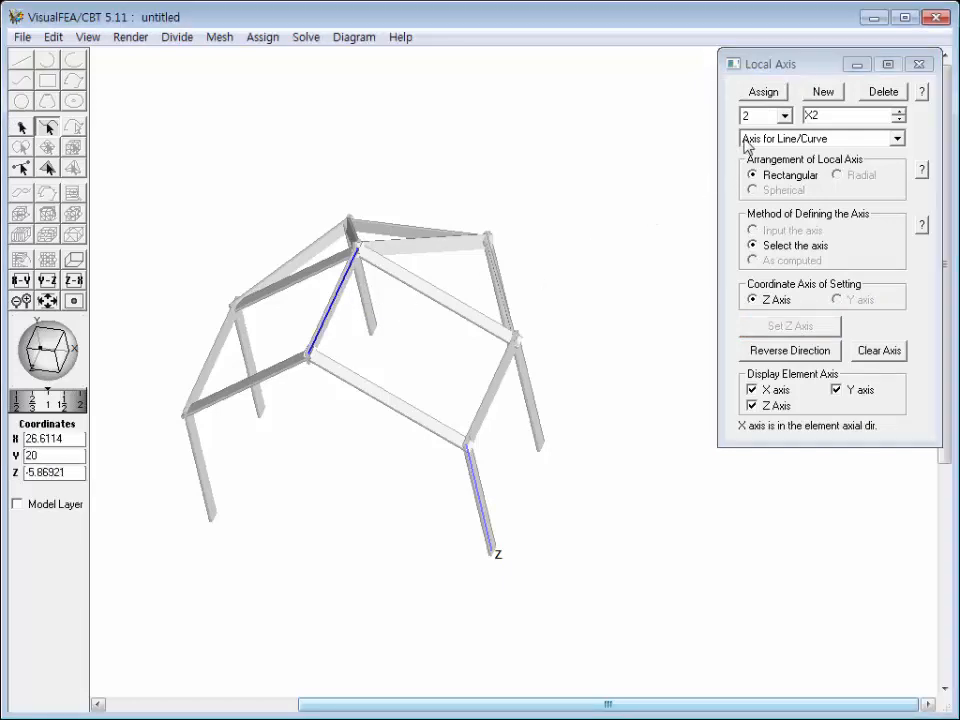
click(764, 92)
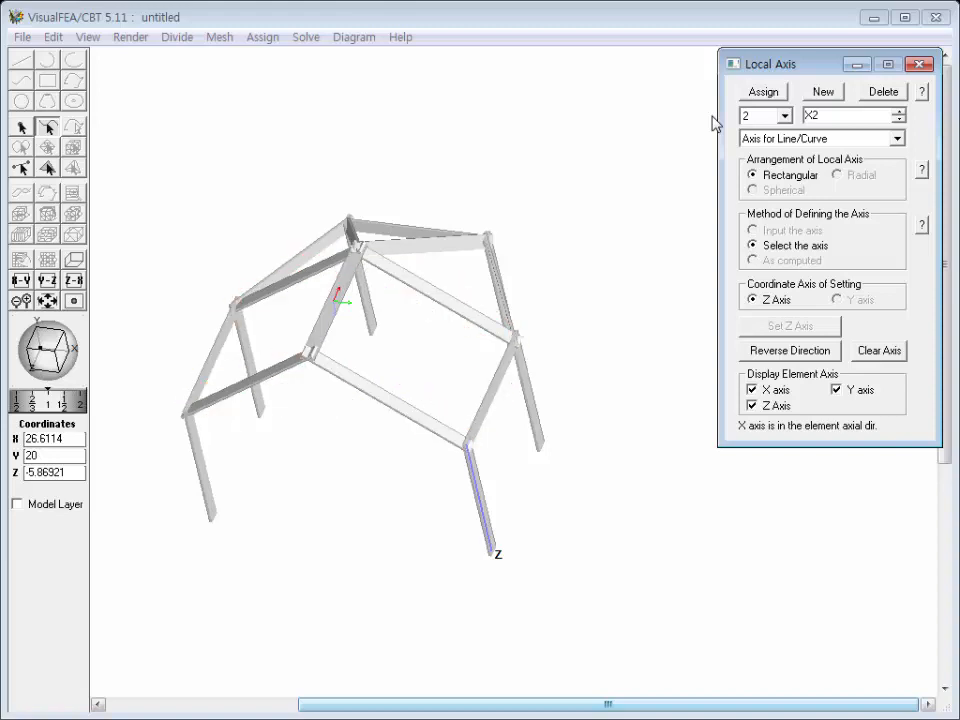
Step: Create another rectangular local axis with the front left rafter selected as its Y axis, and assign it to the left eave beam
click(823, 92)
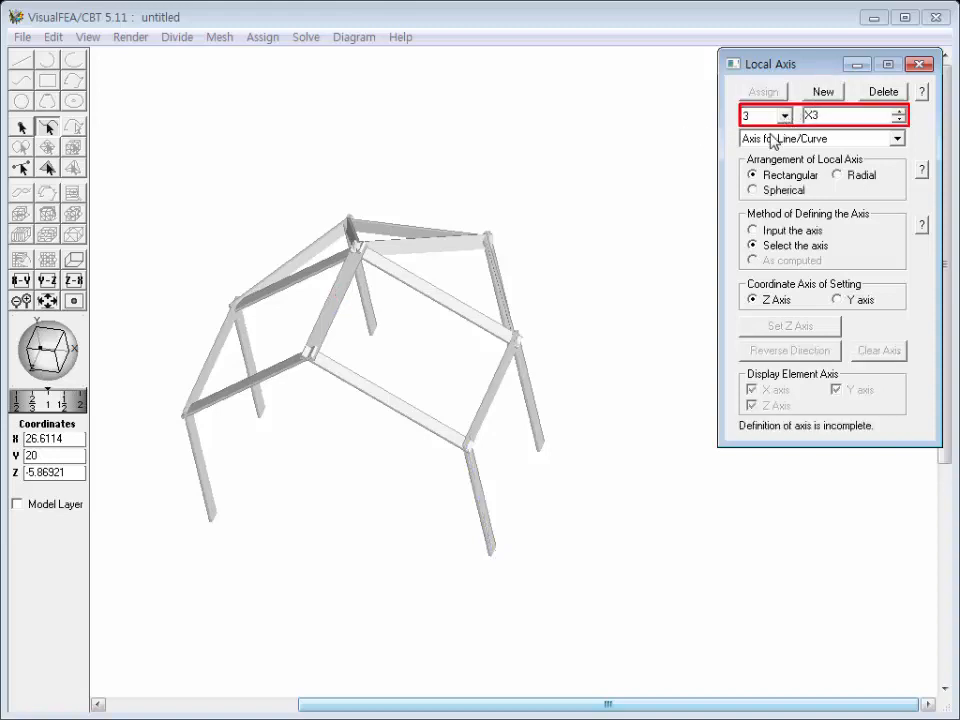
click(836, 302)
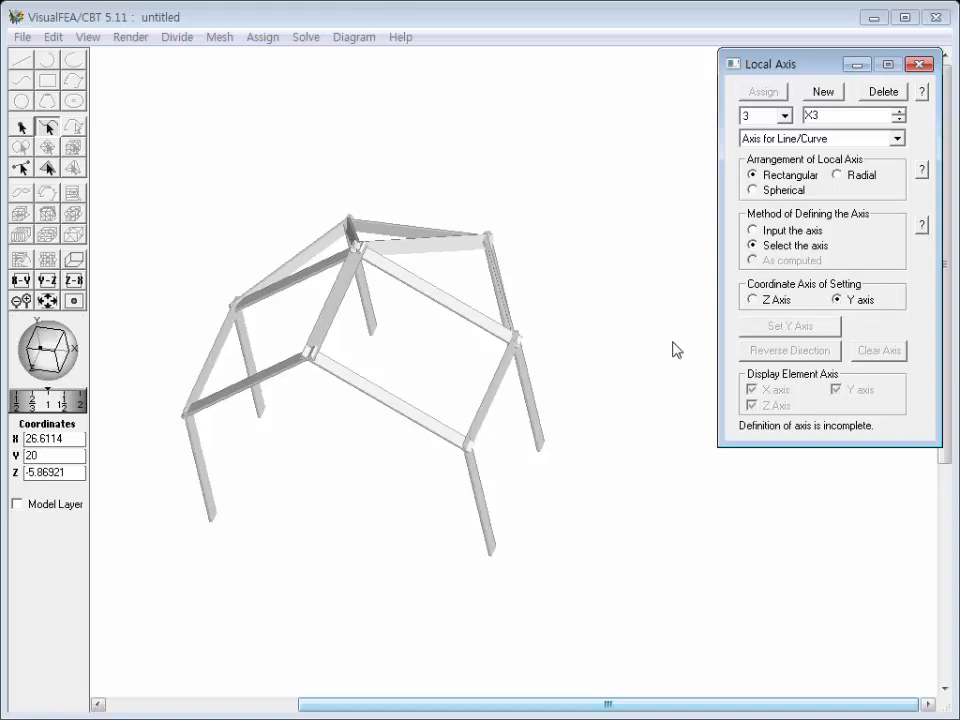
click(270, 382)
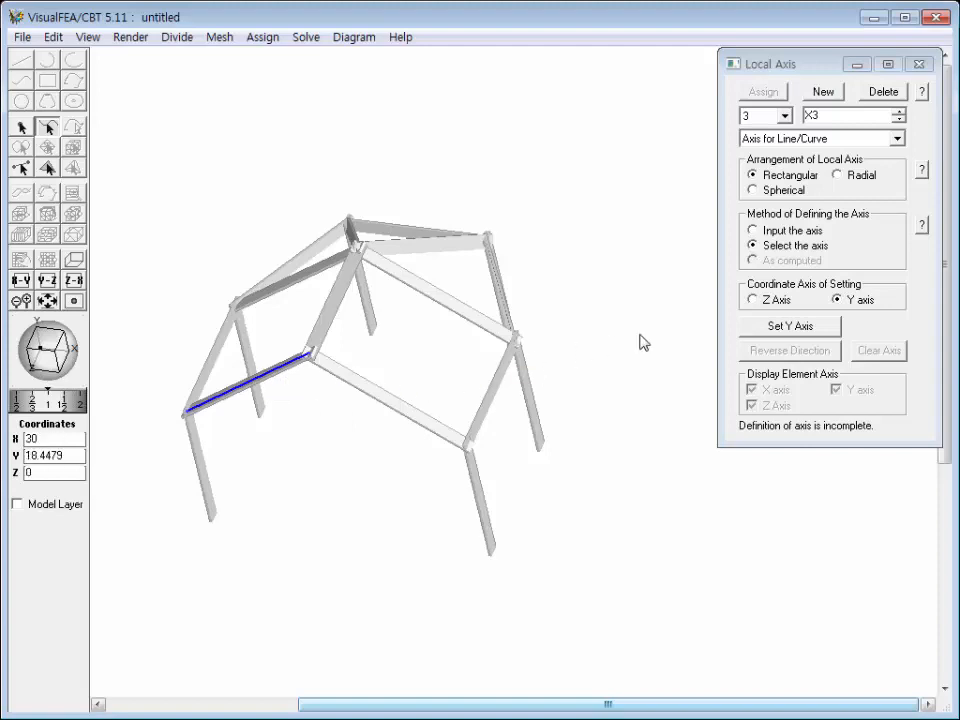
click(768, 328)
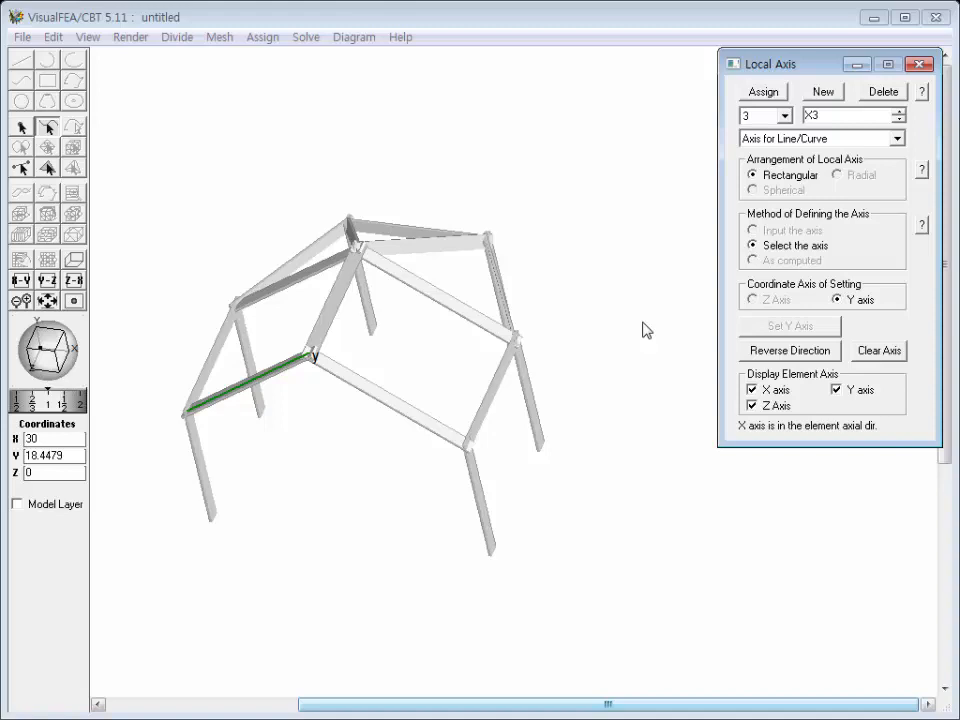
click(242, 355)
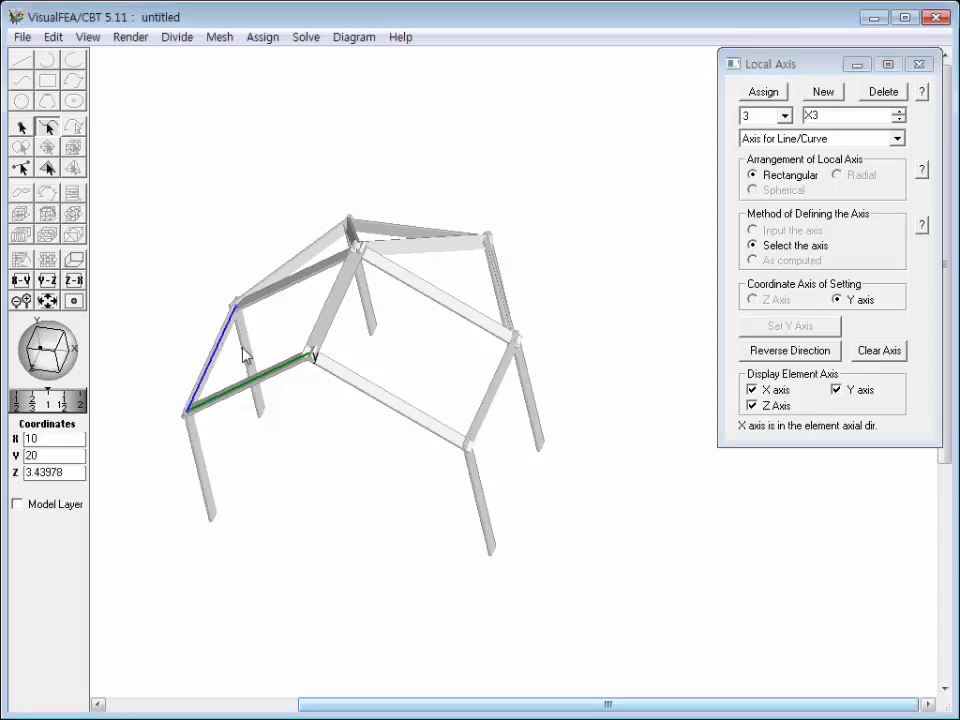
click(764, 93)
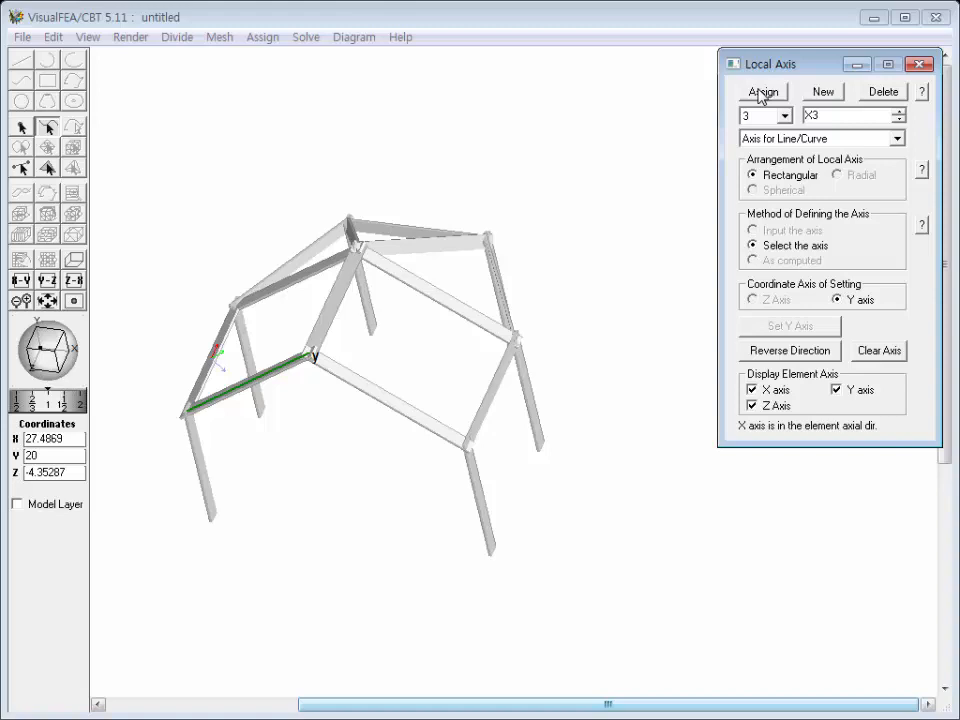
Step: Create a rectangular local axis with the front right rafter (C 7) selected as its Y axis, and assign it to the right eave beam (C 15)
click(821, 94)
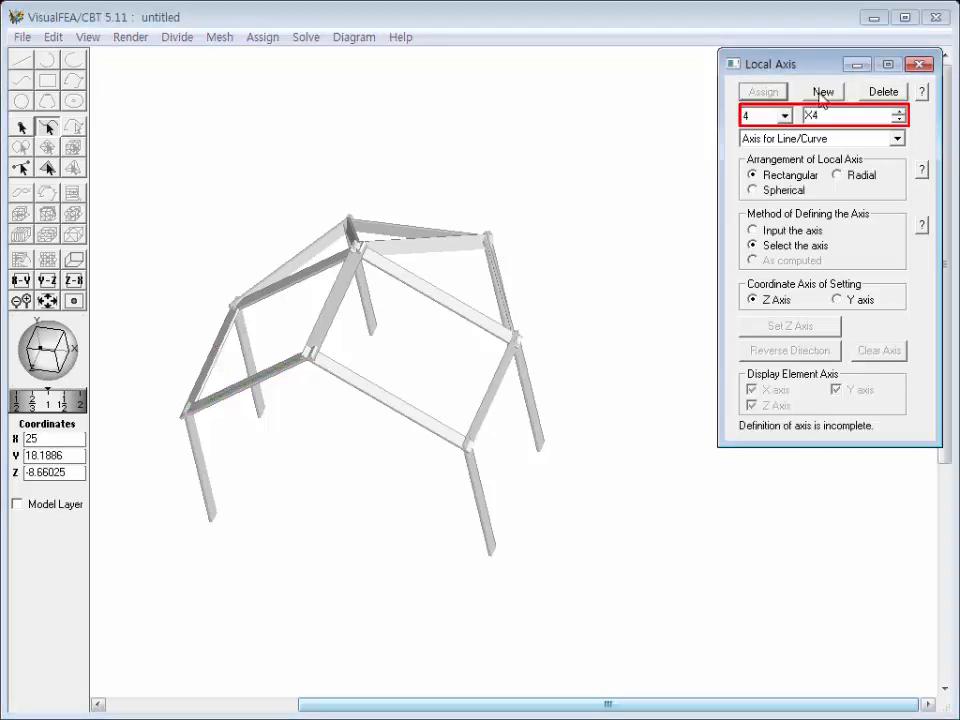
click(837, 300)
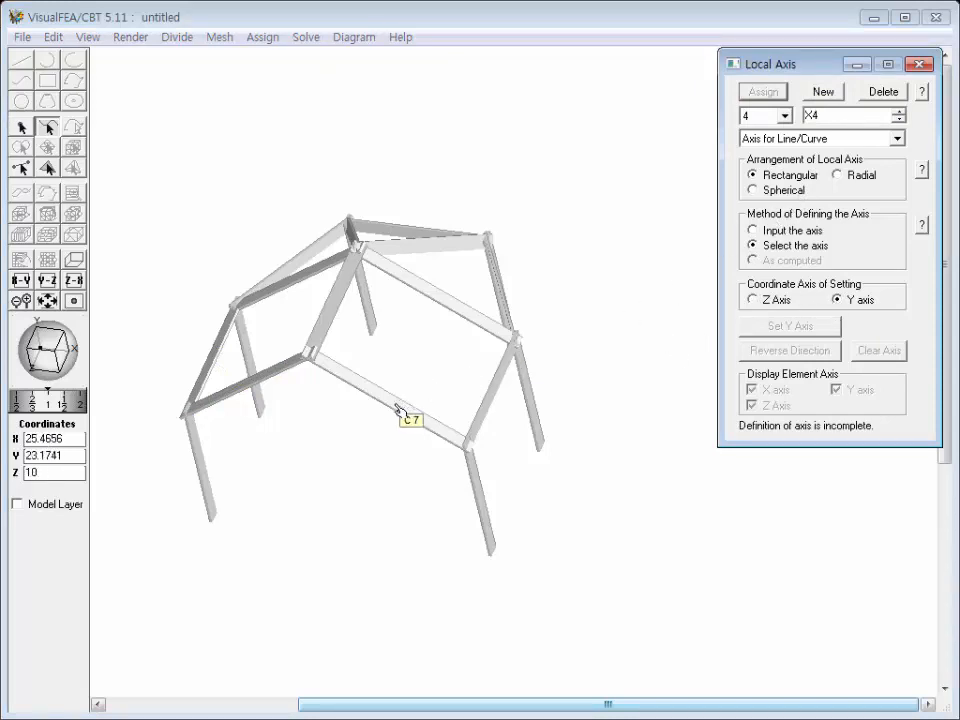
click(450, 437)
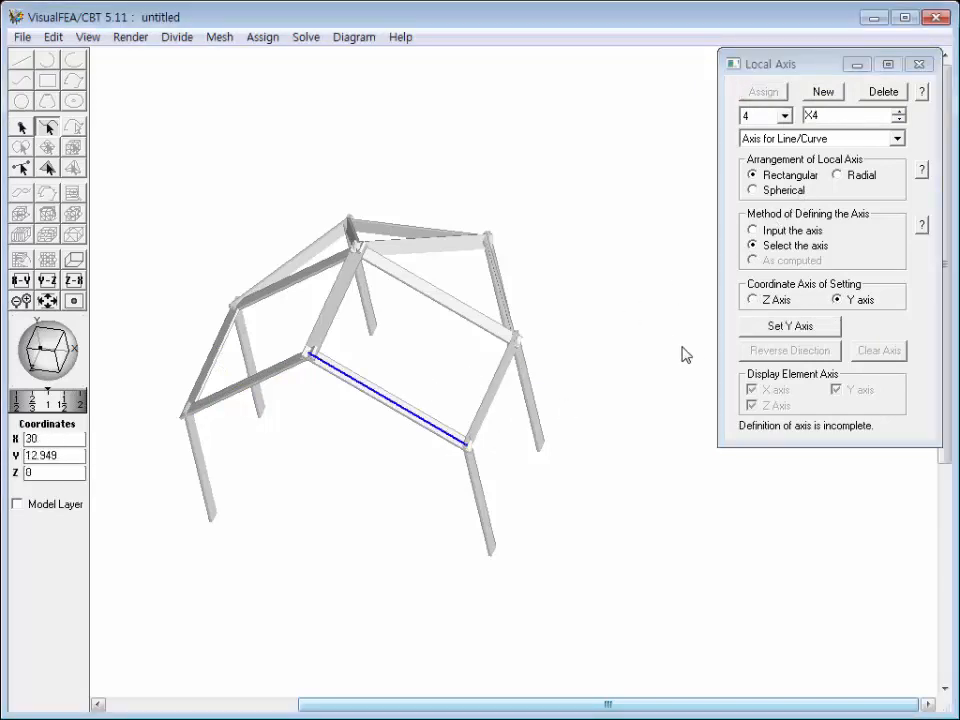
click(786, 330)
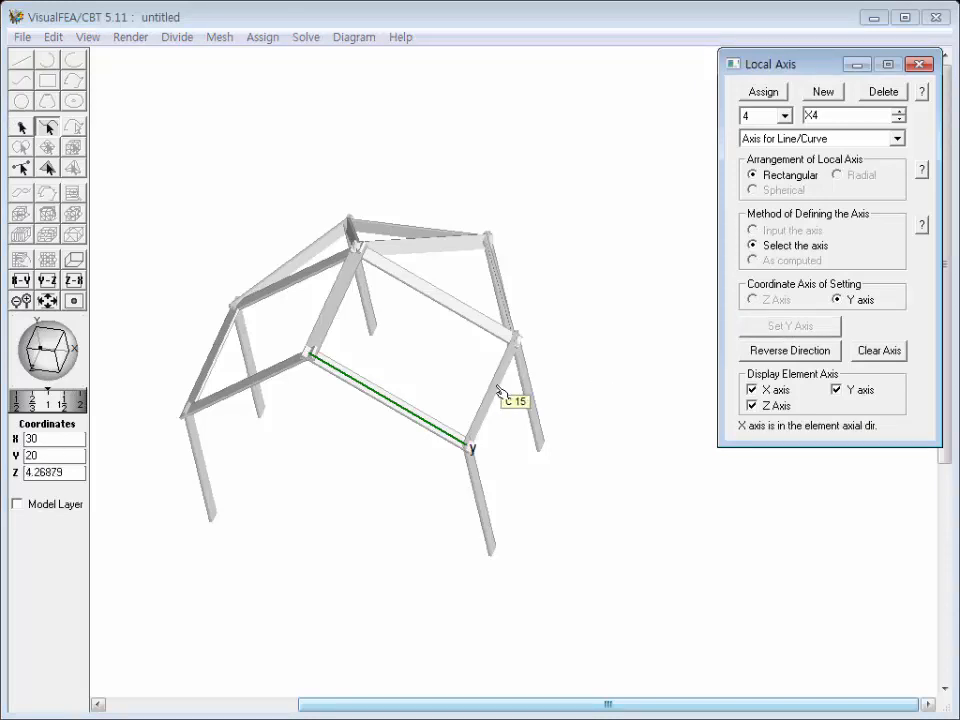
click(761, 93)
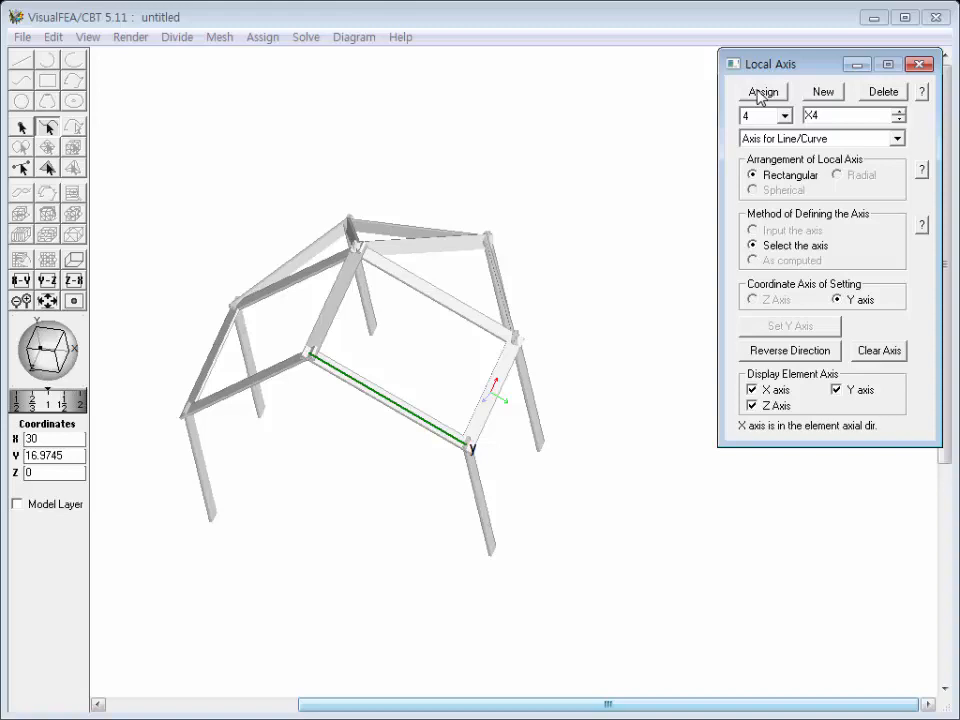
Step: Create a new line/curve local axis with the radial arrangement for the polygonal rear end
click(819, 94)
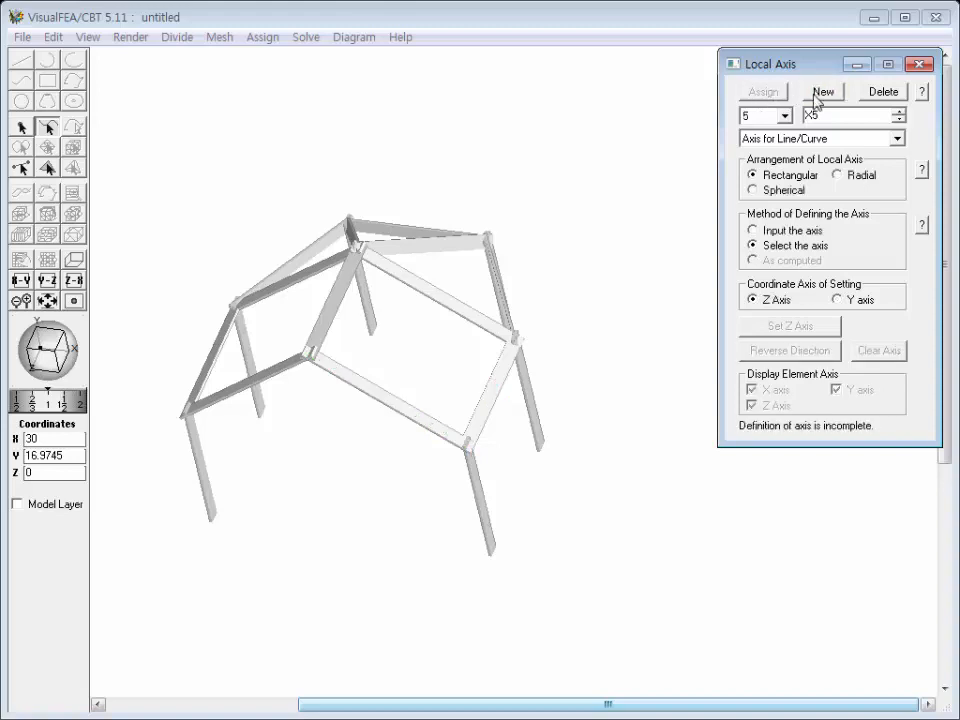
click(838, 175)
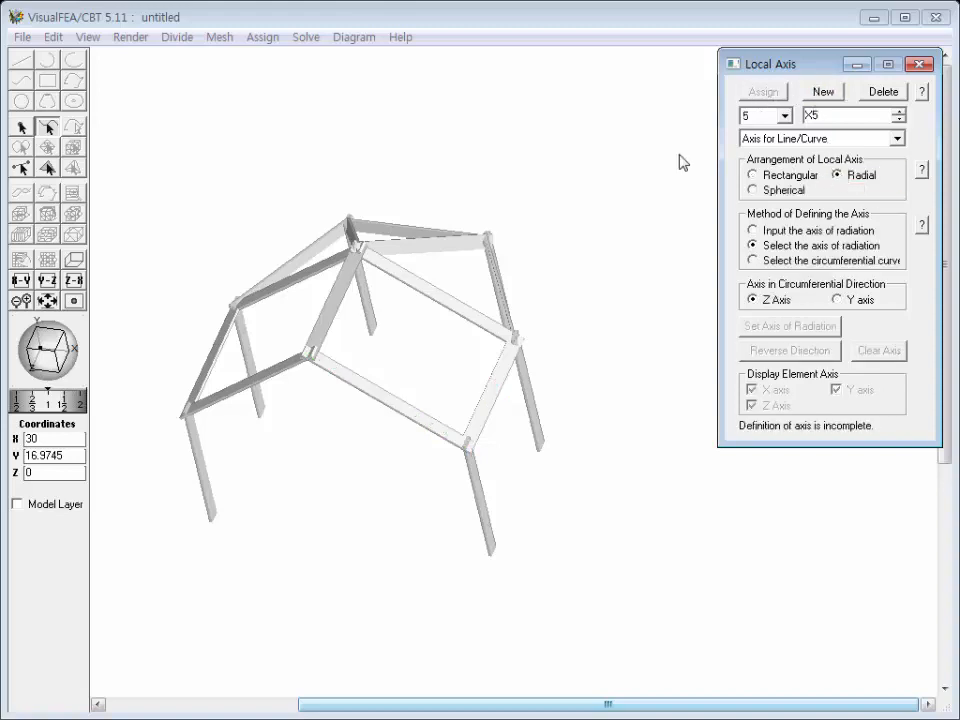
click(88, 37)
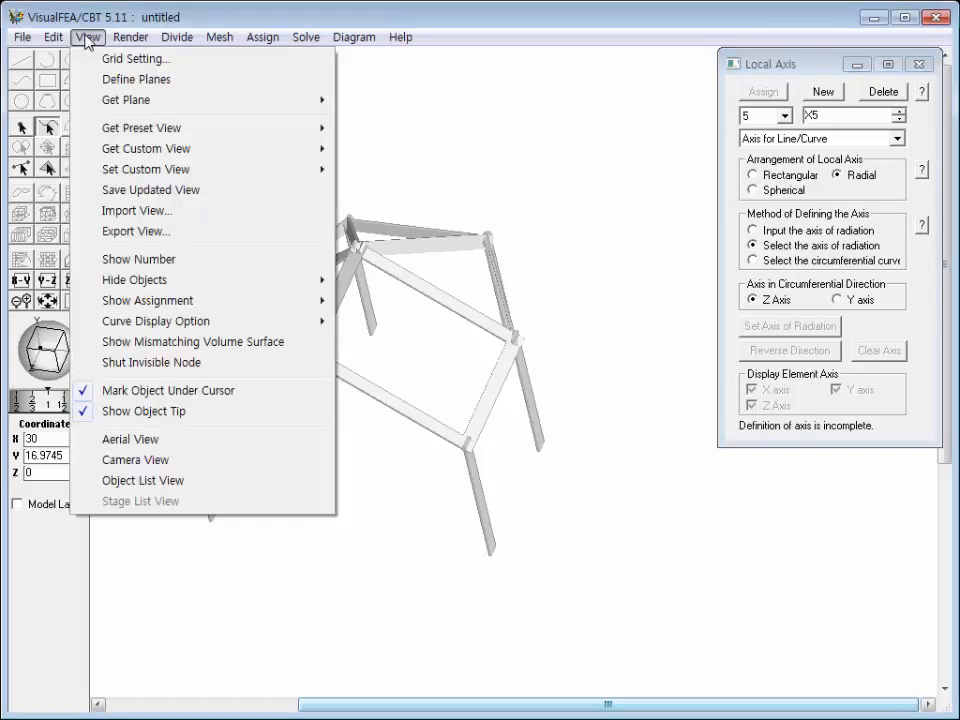
mouse_move(97, 127)
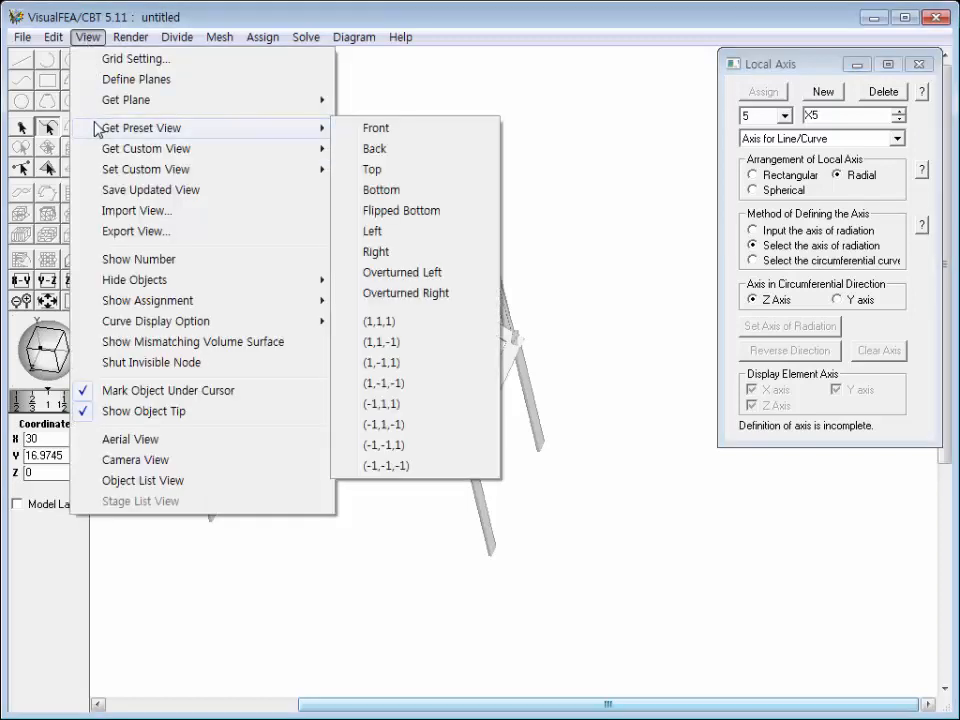
click(362, 170)
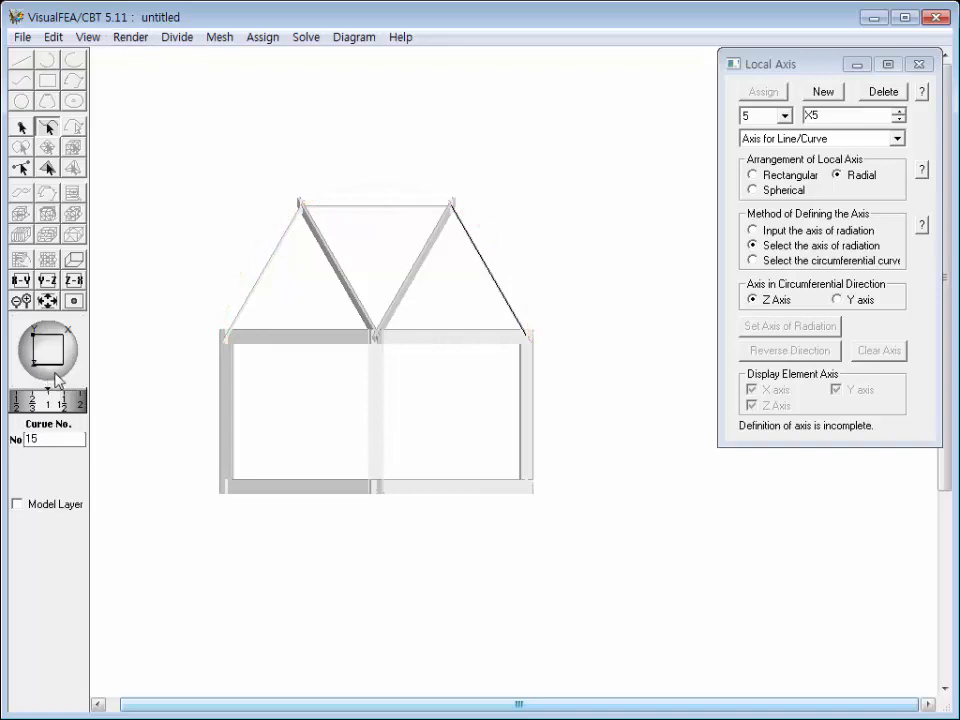
mouse_move(57, 378)
mouse_down()
mouse_move(47, 345)
mouse_move(62, 368)
mouse_move(48, 352)
mouse_move(54, 378)
mouse_move(55, 362)
mouse_up()
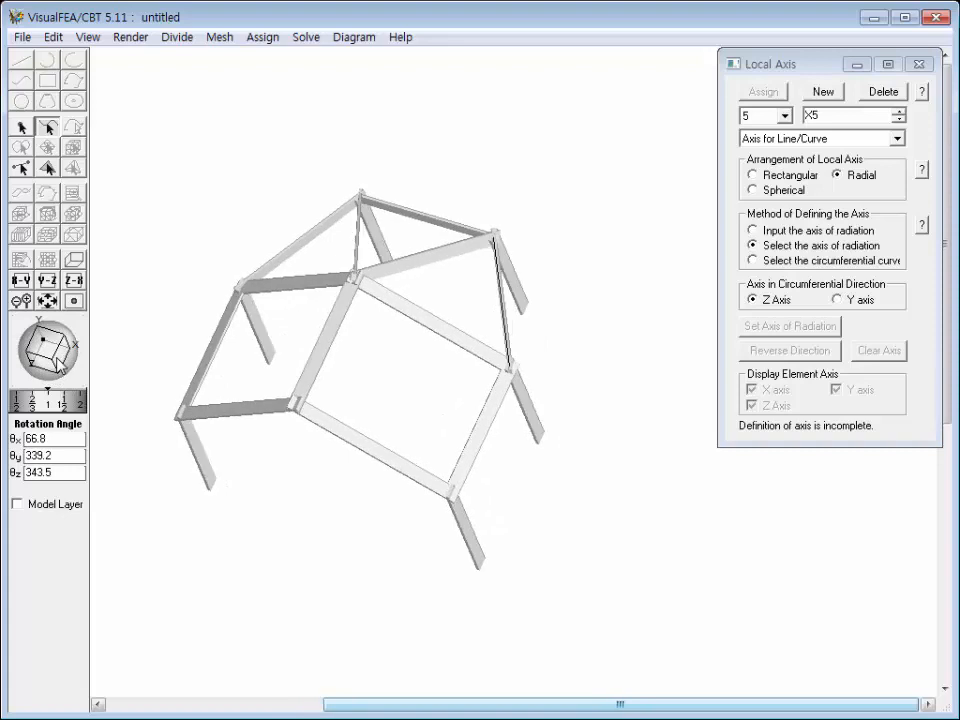
Step: Input the axis of radiation of X5 as a vertical line from the ridge's rear end (20,27,0) down to (20,20,0)
click(753, 230)
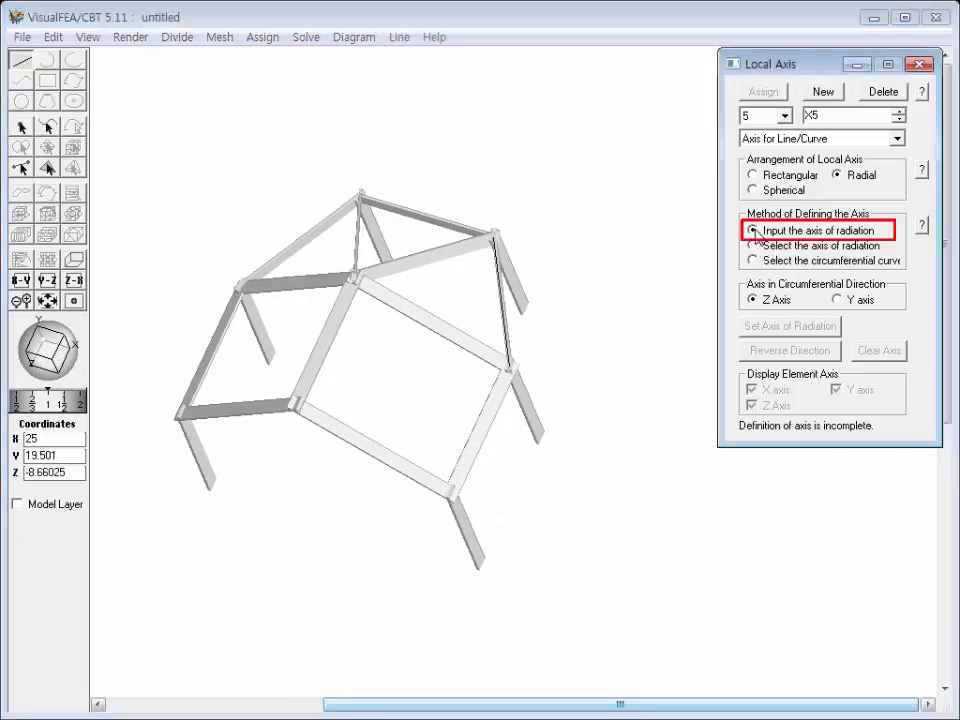
click(354, 278)
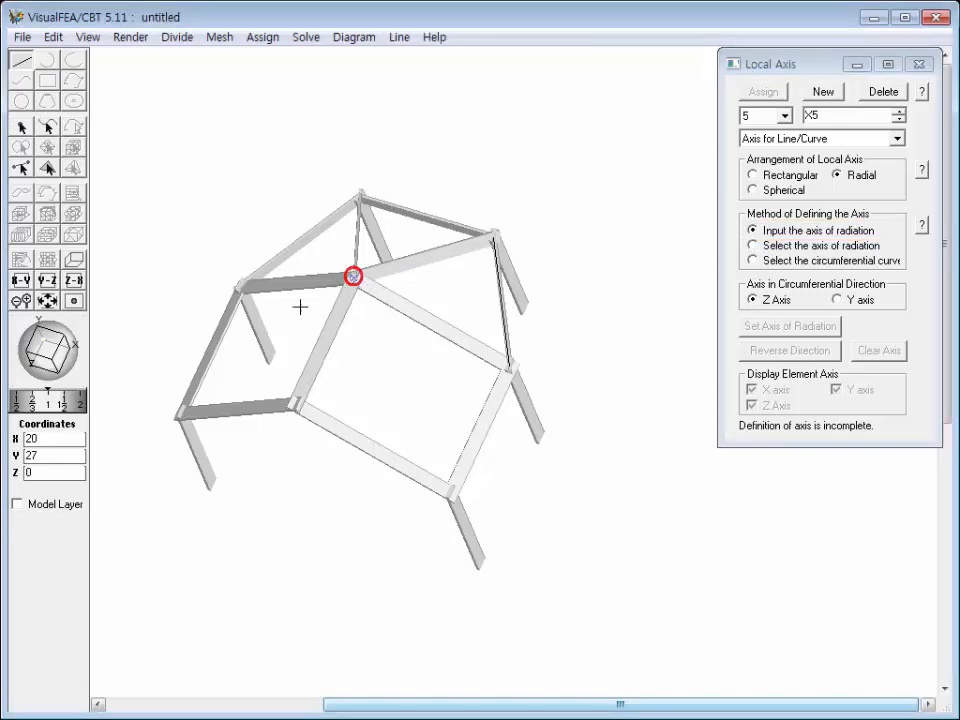
drag(47, 456, 13, 456)
text(20)
key(Return)
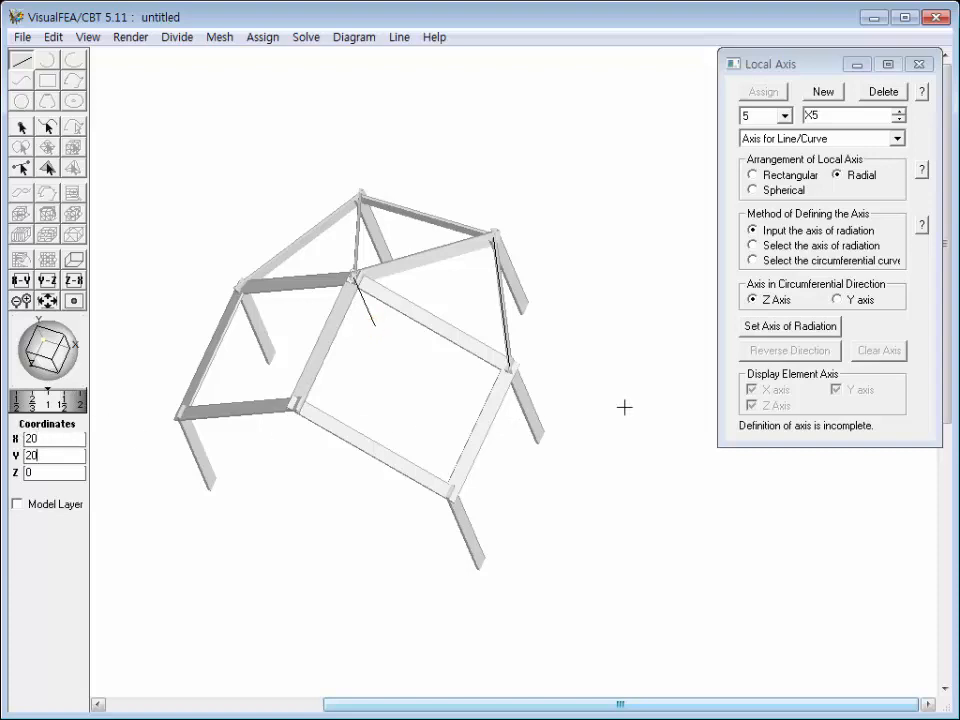
click(795, 329)
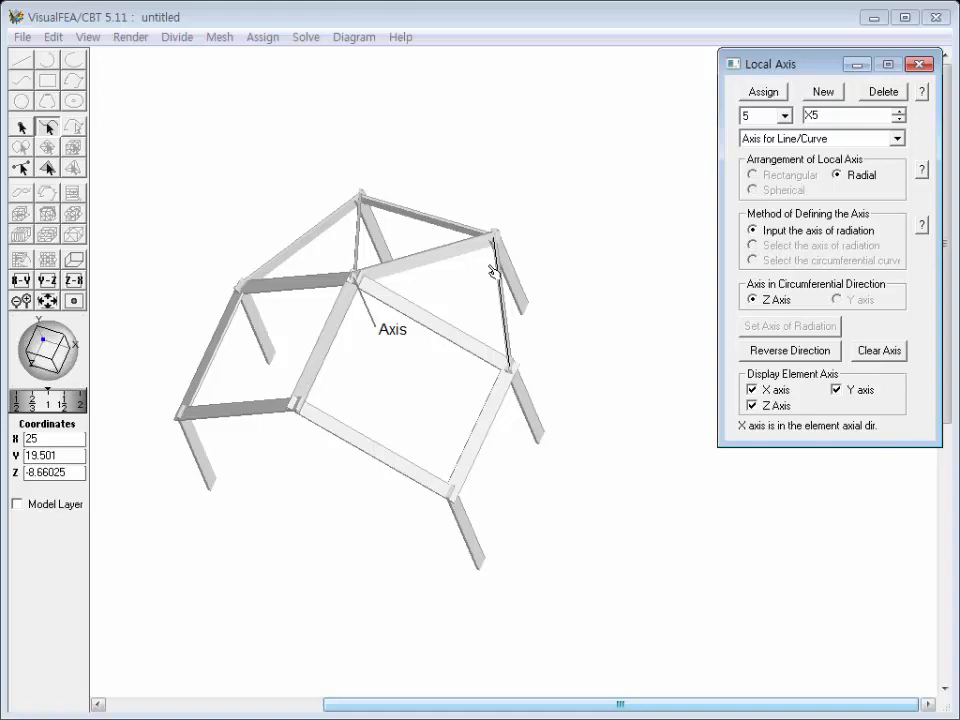
Step: Assign radial local axis X5, with Z as the circumferential axis, to the three rear eave beams, two rear columns and two rear rafters
click(345, 232)
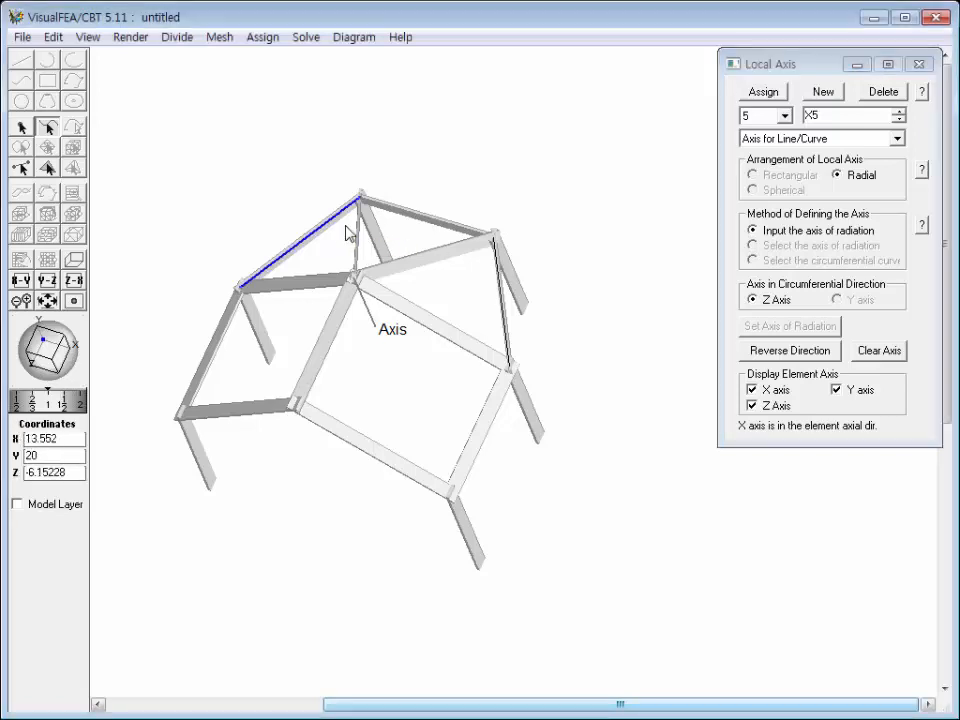
key(shift)
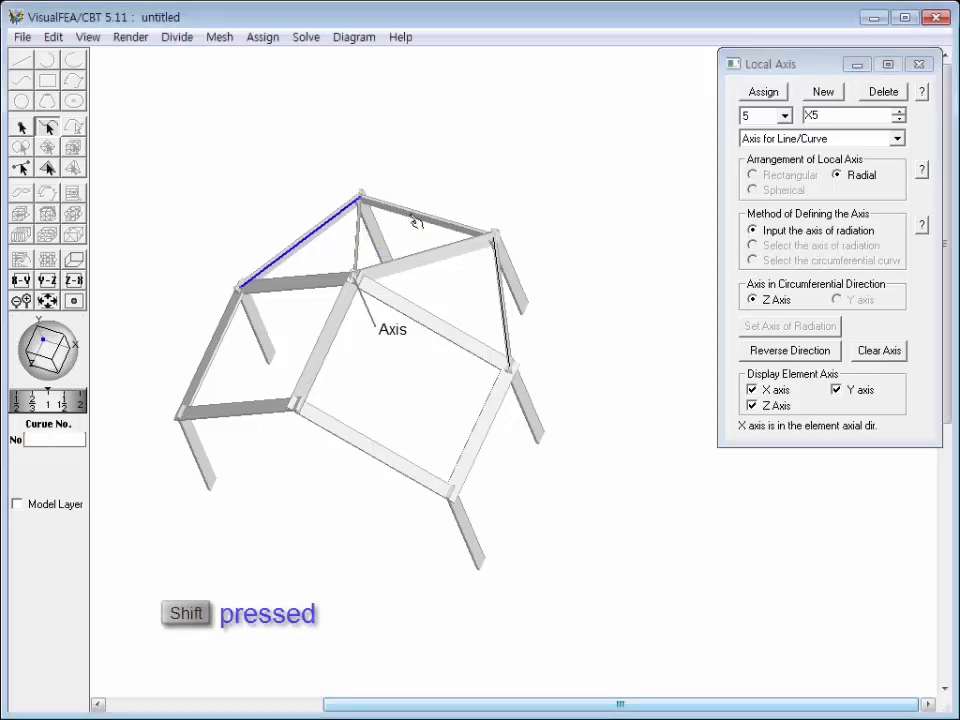
shift+click(415, 222)
shift+click(500, 287)
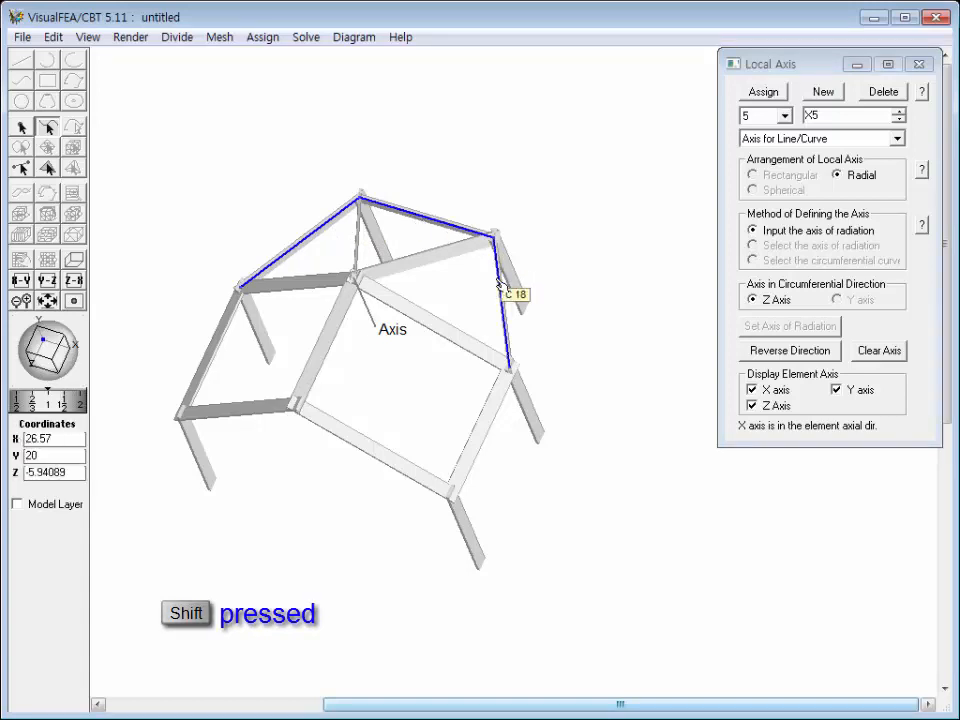
shift+click(374, 234)
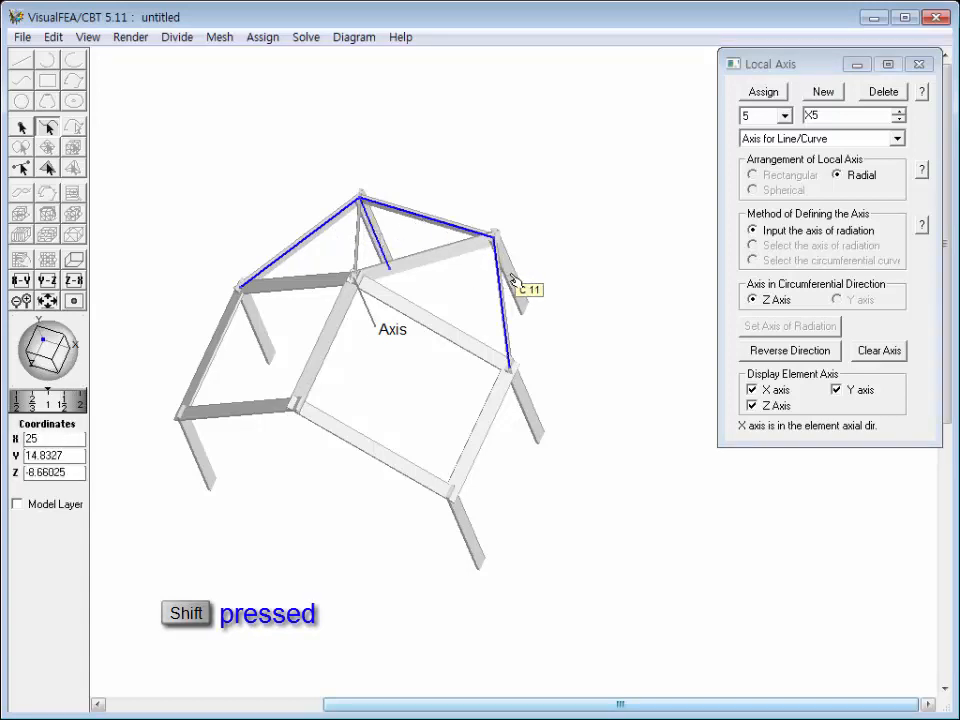
shift+click(513, 281)
shift+click(428, 255)
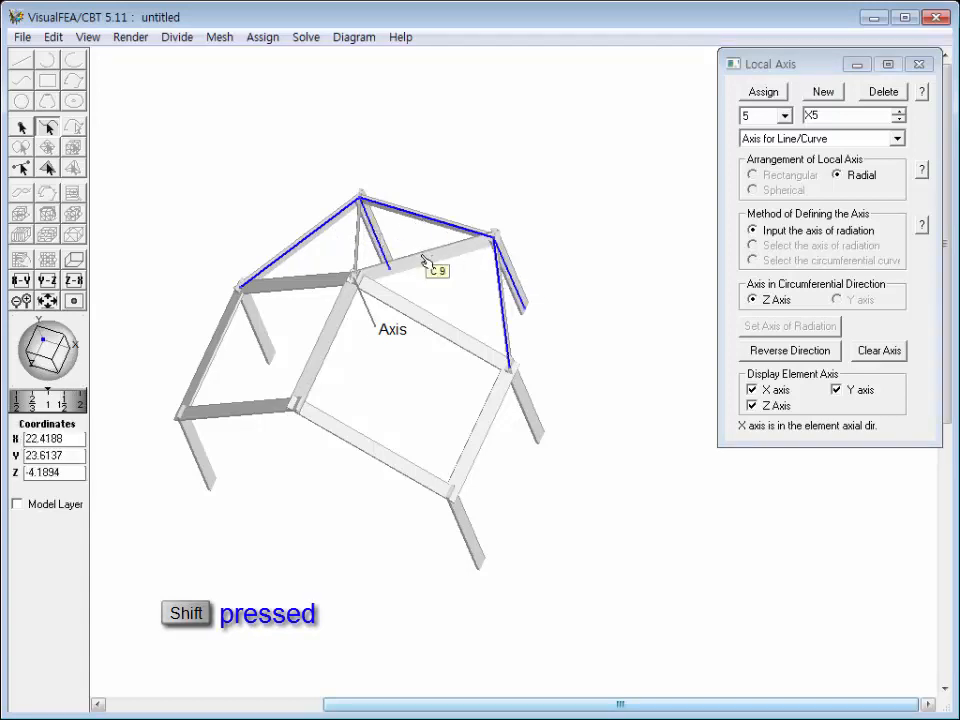
shift+click(362, 243)
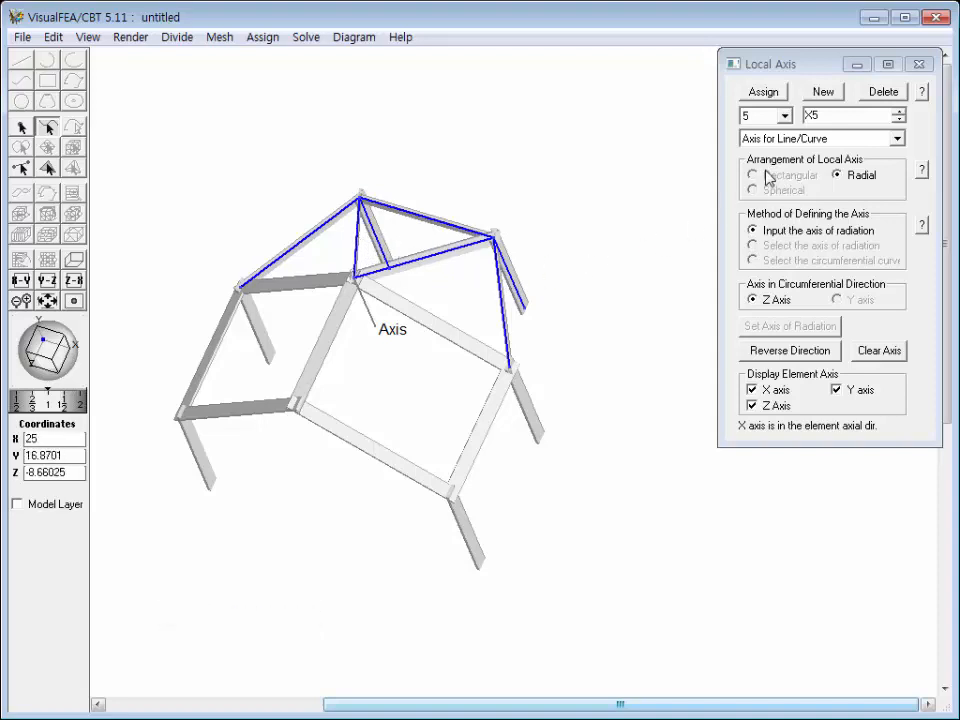
click(763, 92)
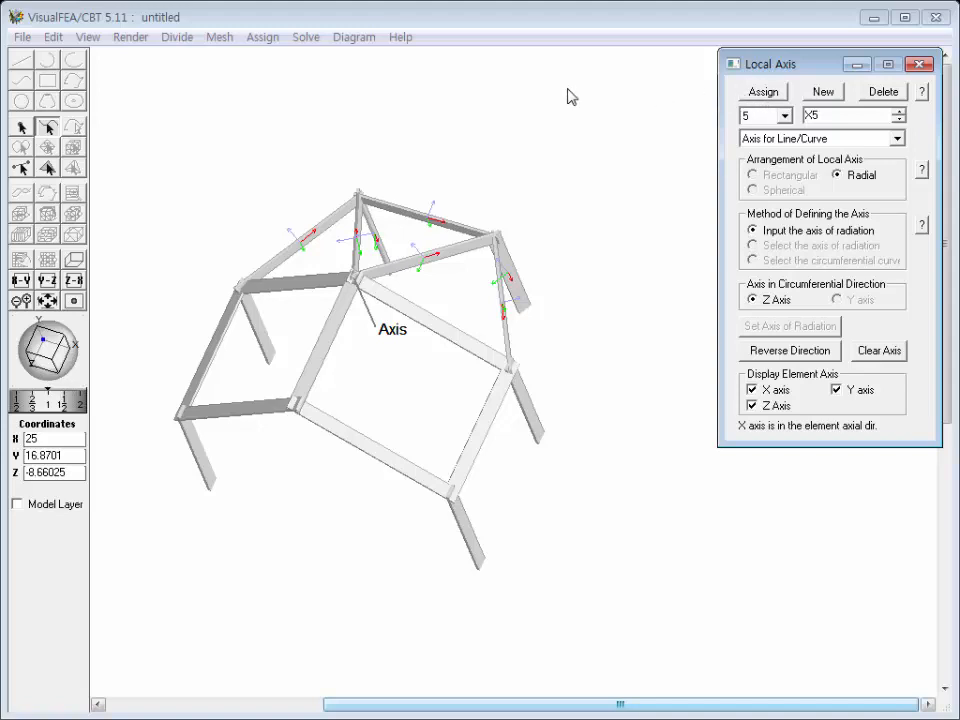
Step: Clear X5's axis of radiation and redefine it with Y as the circumferential axis, as a line from (20,27,0) down to (20,20,0)
click(87, 37)
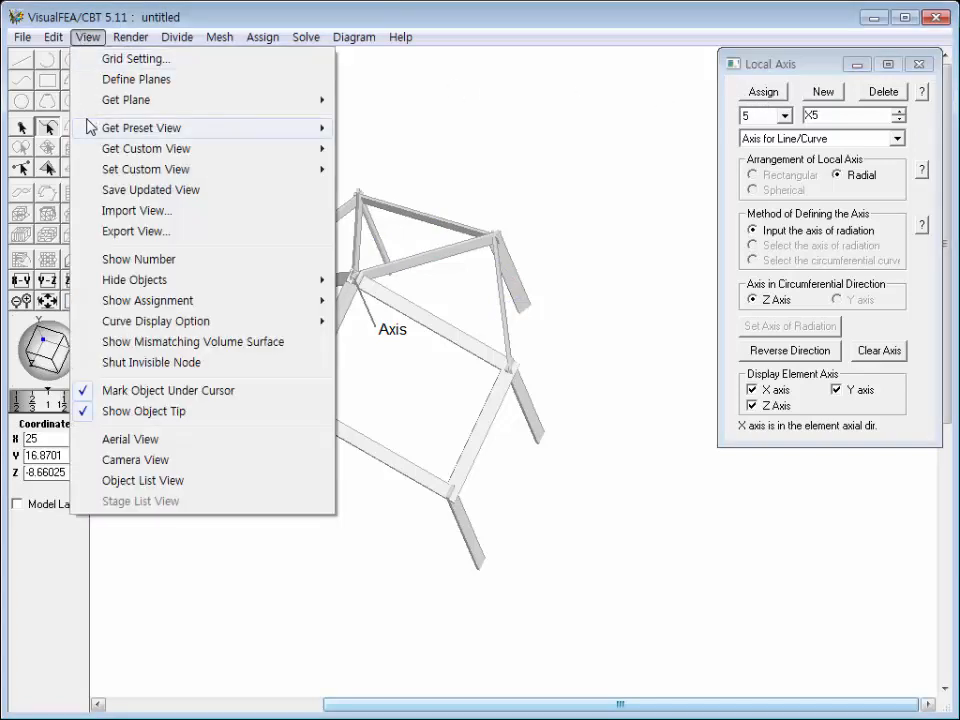
mouse_move(249, 124)
click(361, 170)
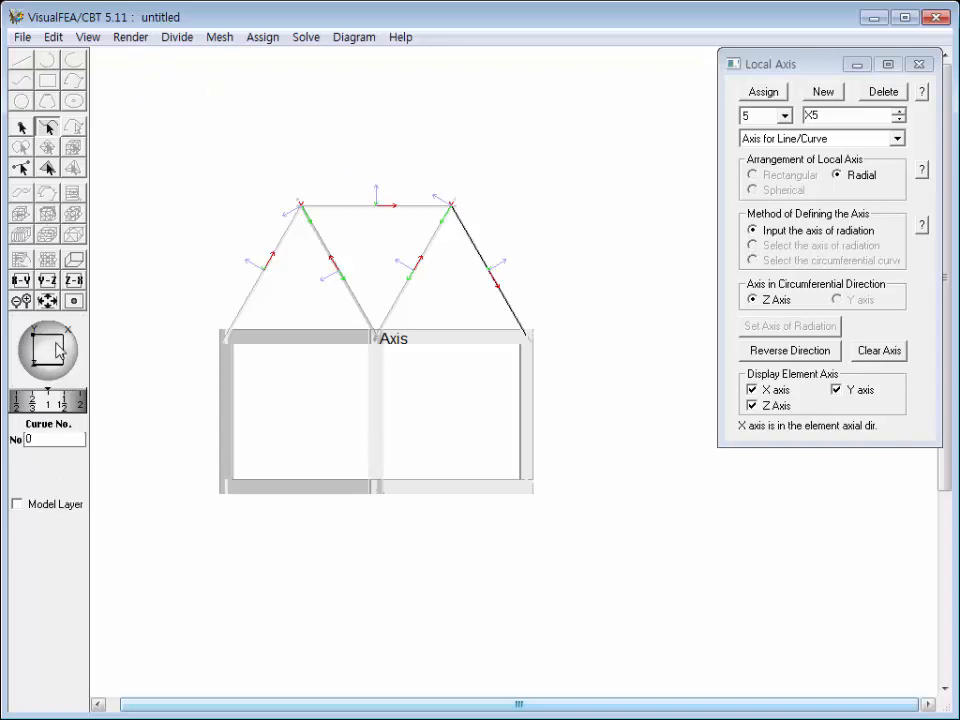
drag(37, 345, 50, 342)
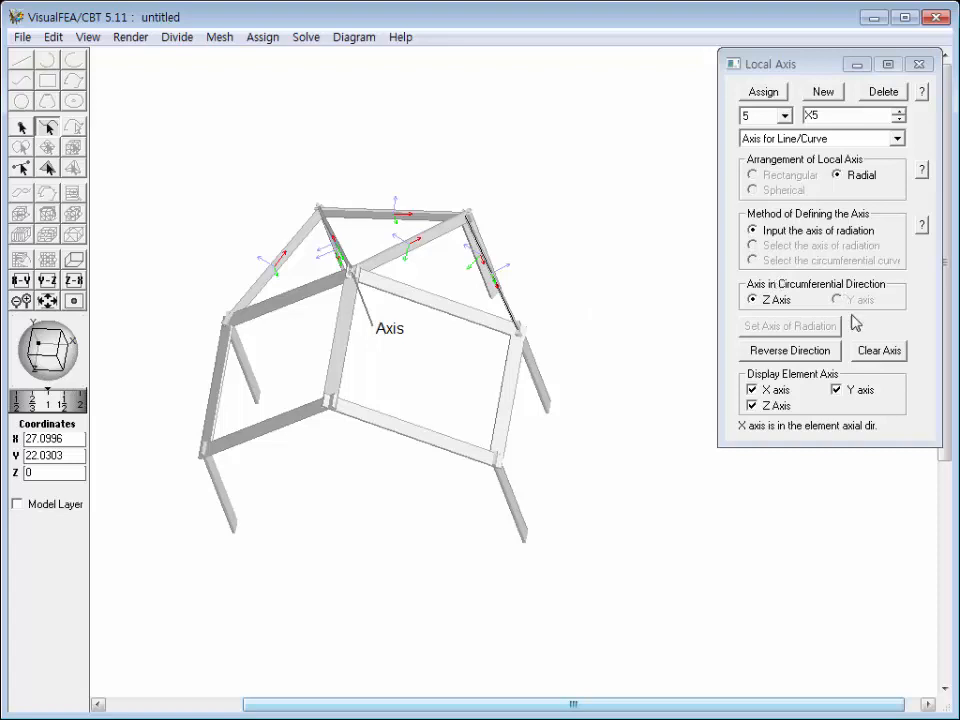
click(876, 354)
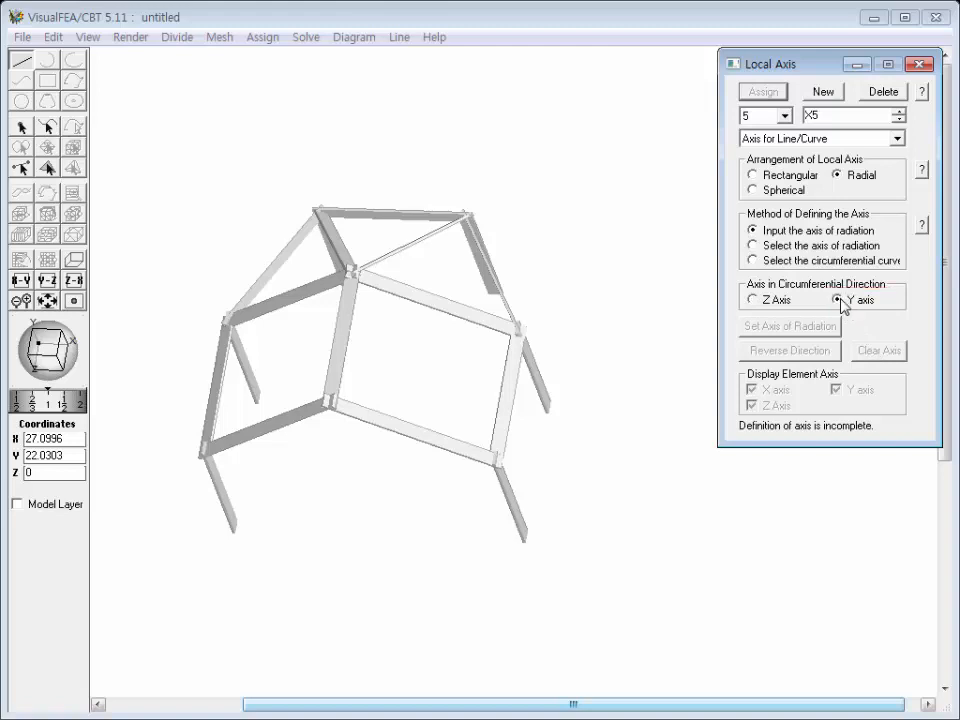
click(838, 299)
click(352, 271)
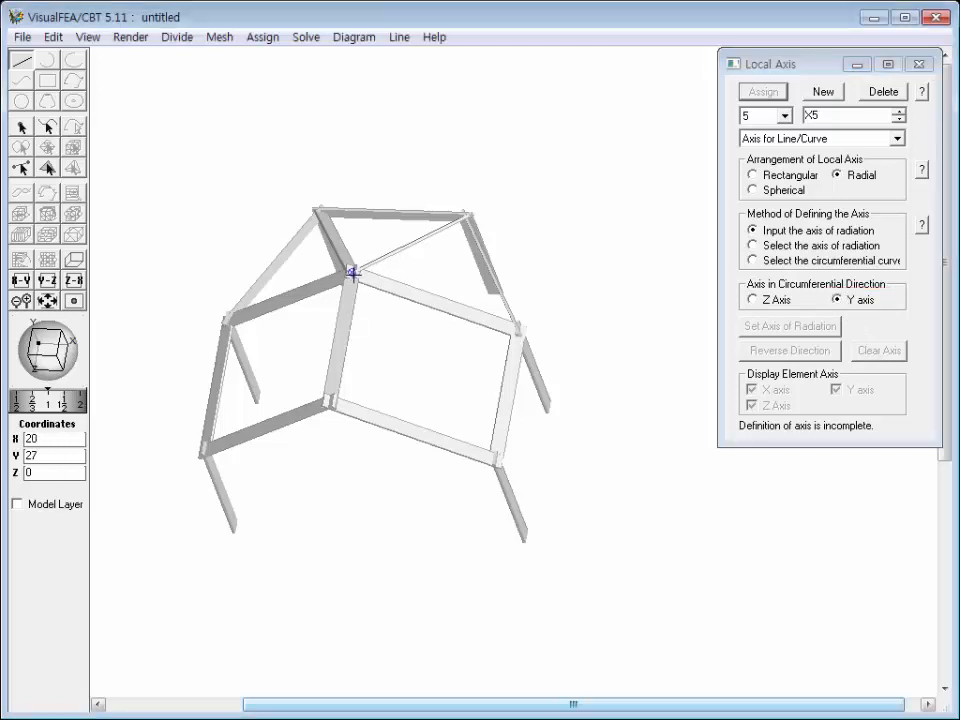
drag(38, 455, 19, 455)
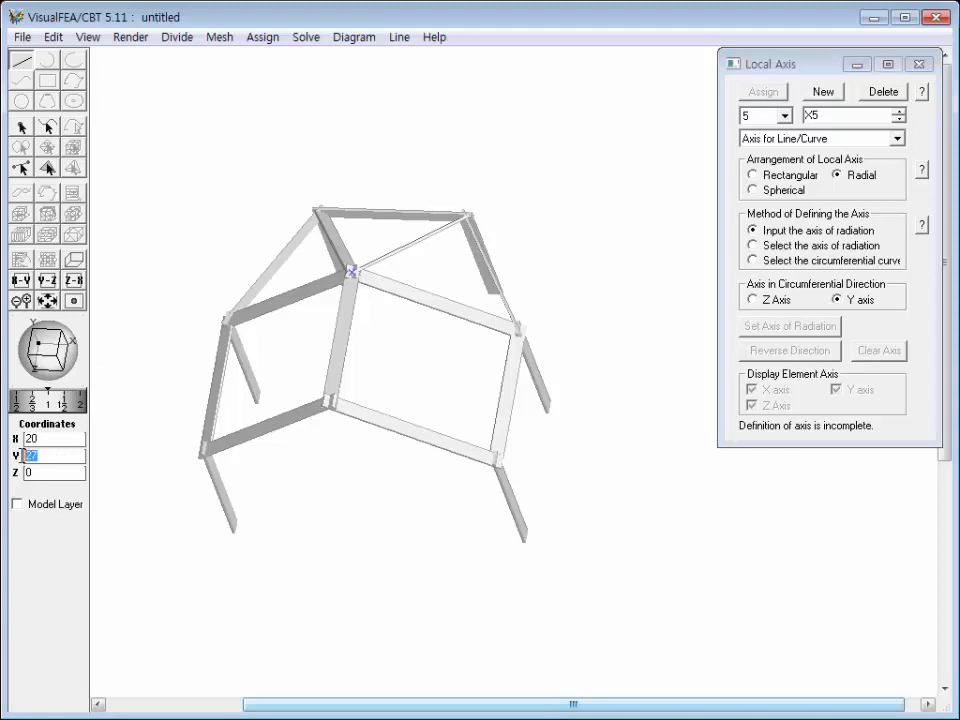
text(20)
key(Return)
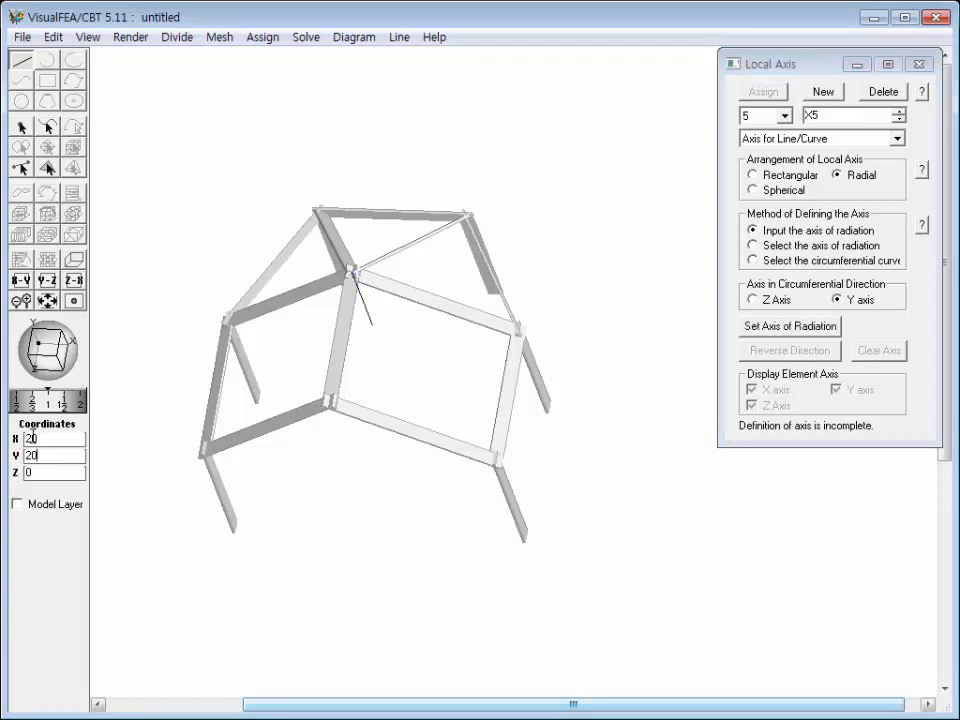
click(780, 326)
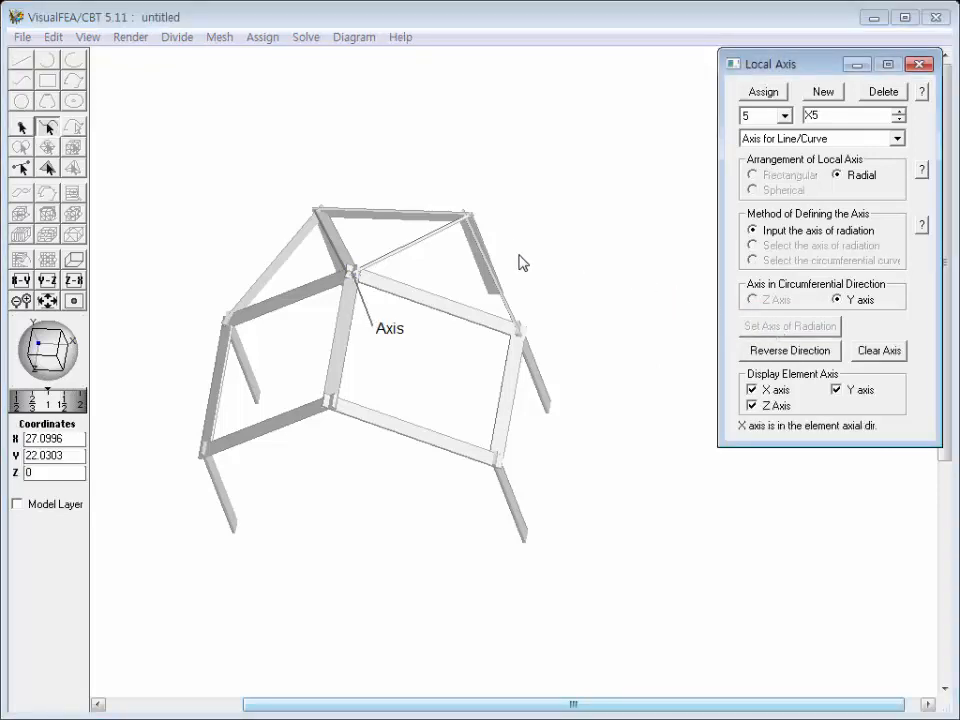
Step: Assign radial axis X5 to all seven rear-end beams, columns and rafters, and finish the local axis definition
drag(395, 213, 294, 184)
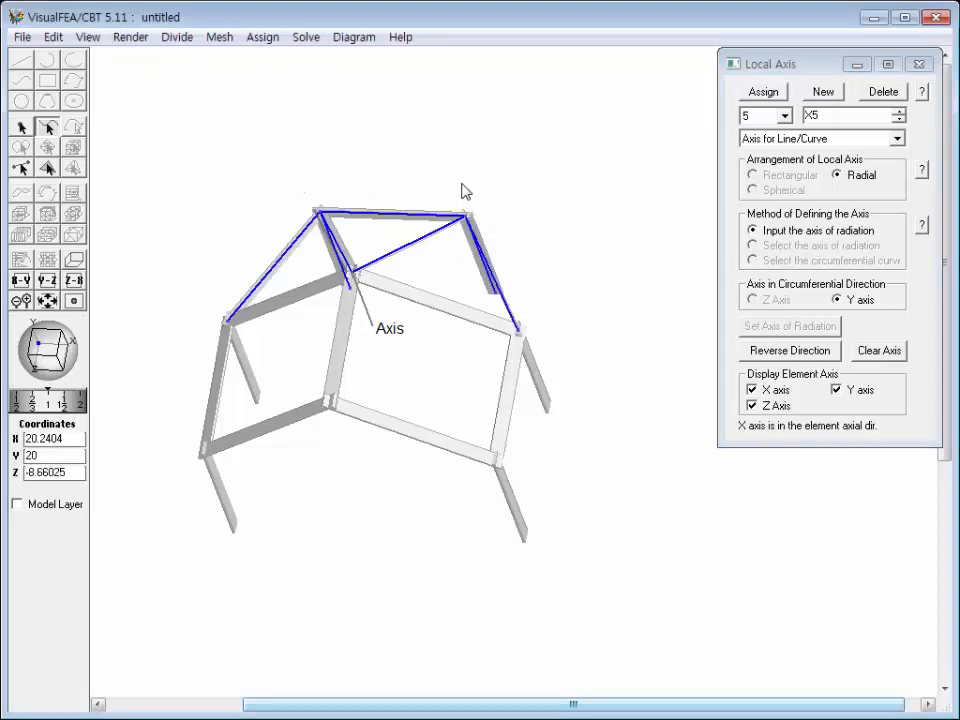
click(766, 93)
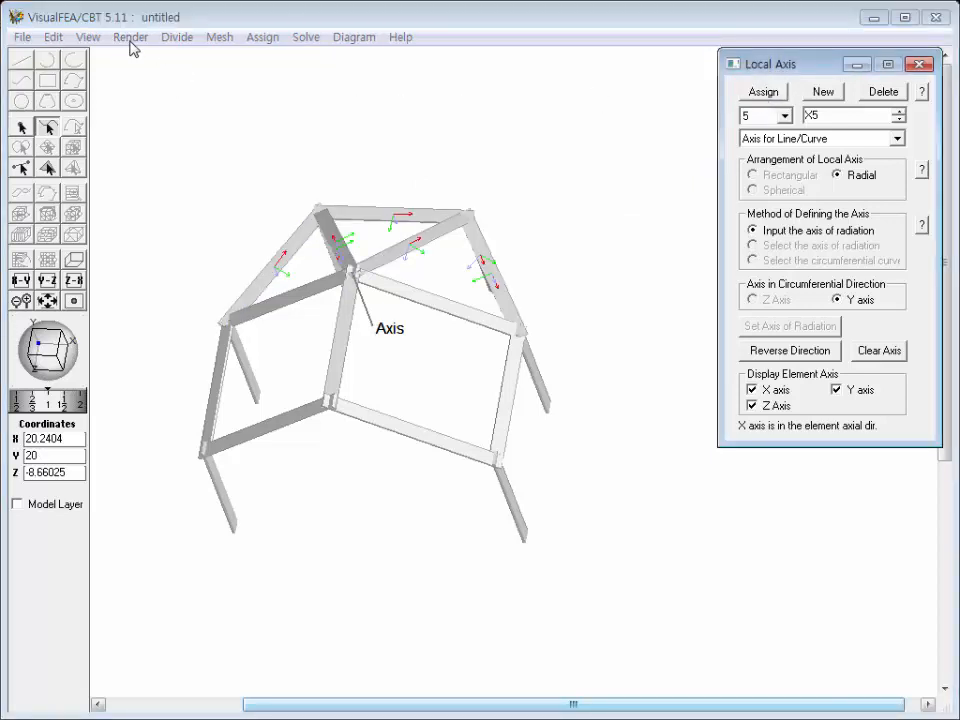
click(88, 37)
mouse_move(90, 128)
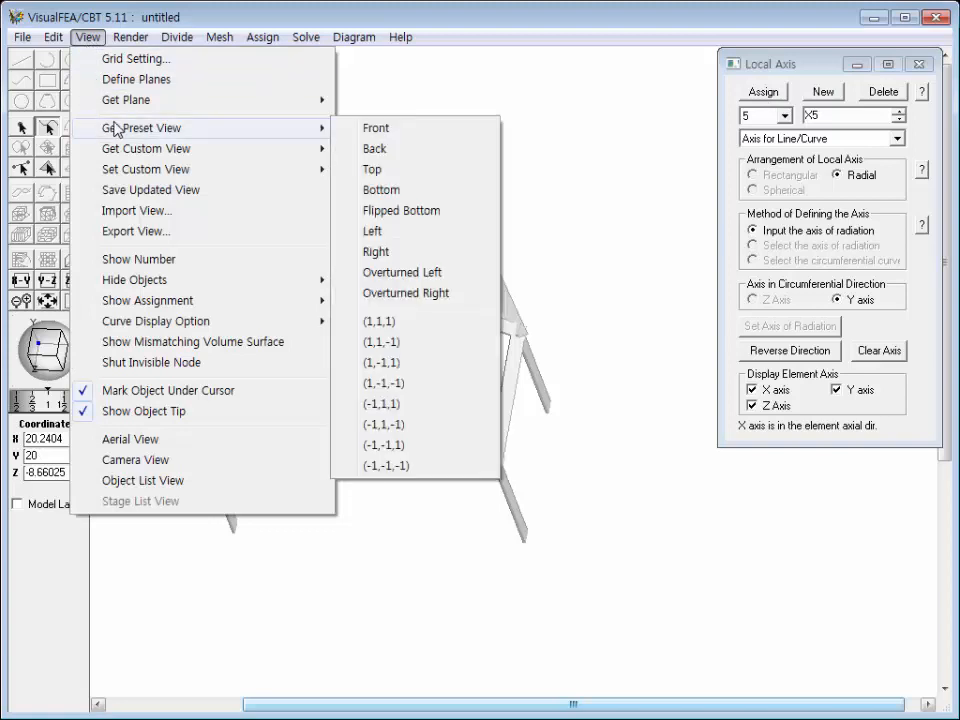
click(360, 169)
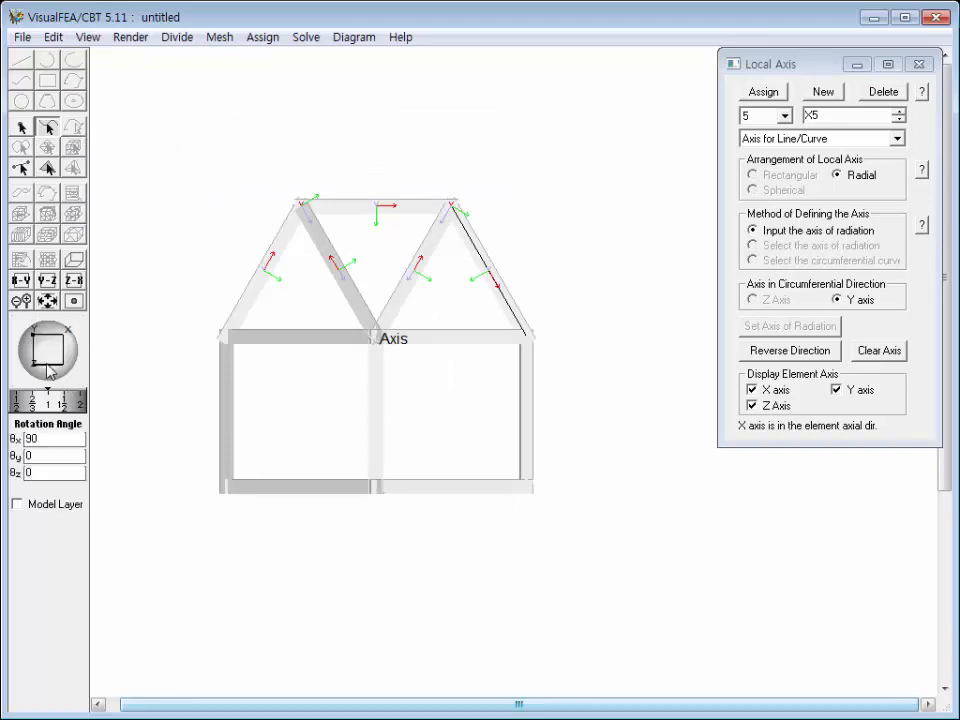
drag(50, 370, 46, 339)
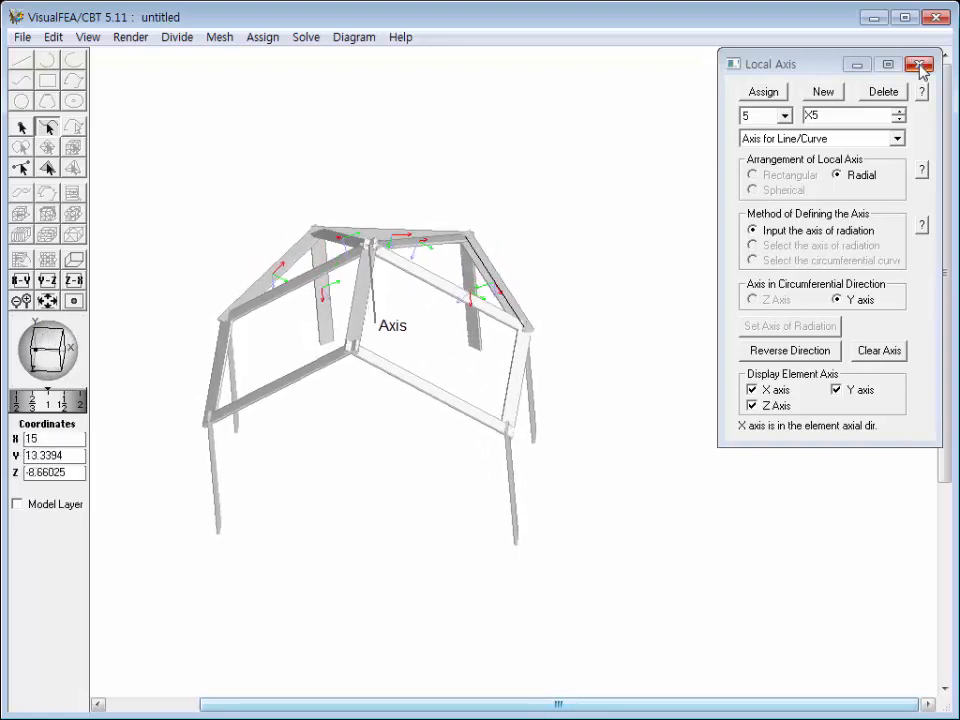
click(919, 67)
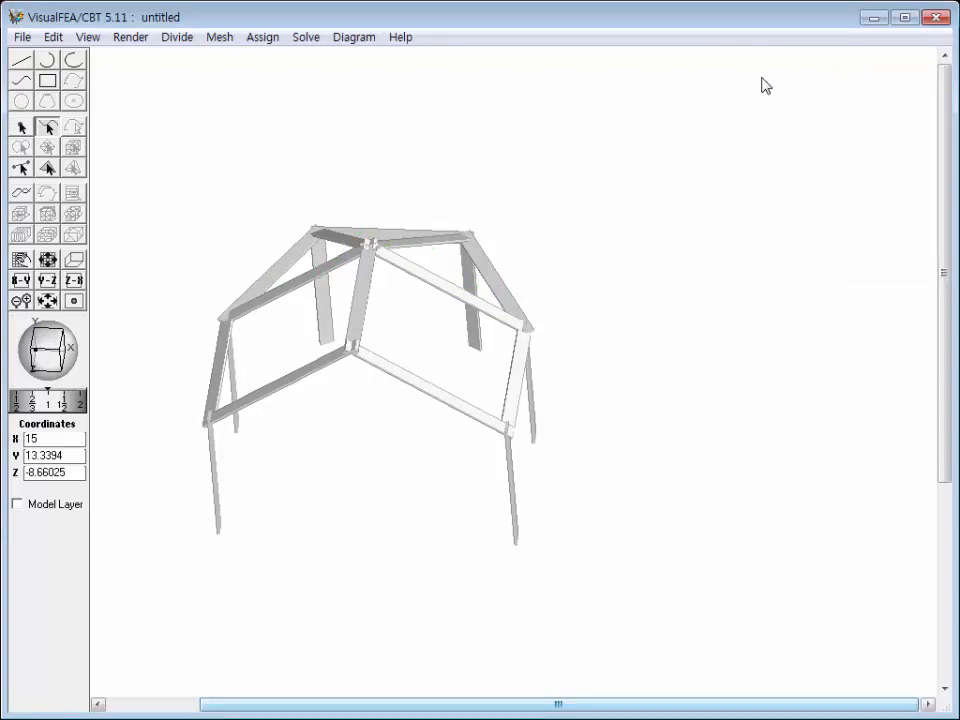
Step: Assign boundary condition B1, with all three displacements and three rotations fixed at 0, to the base nodes of the six columns
click(259, 40)
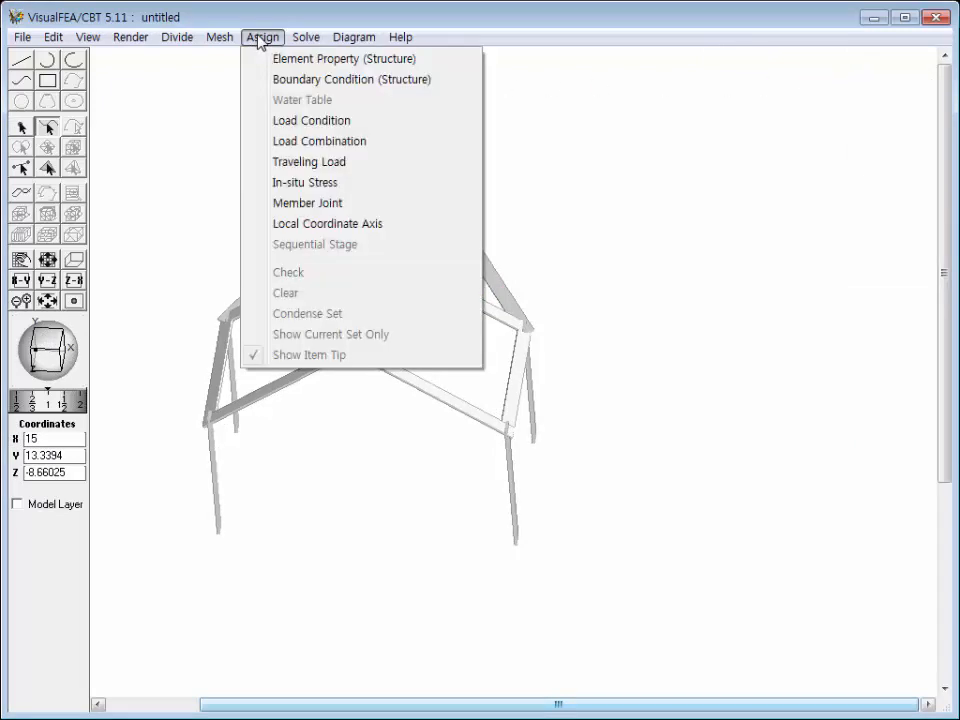
click(266, 80)
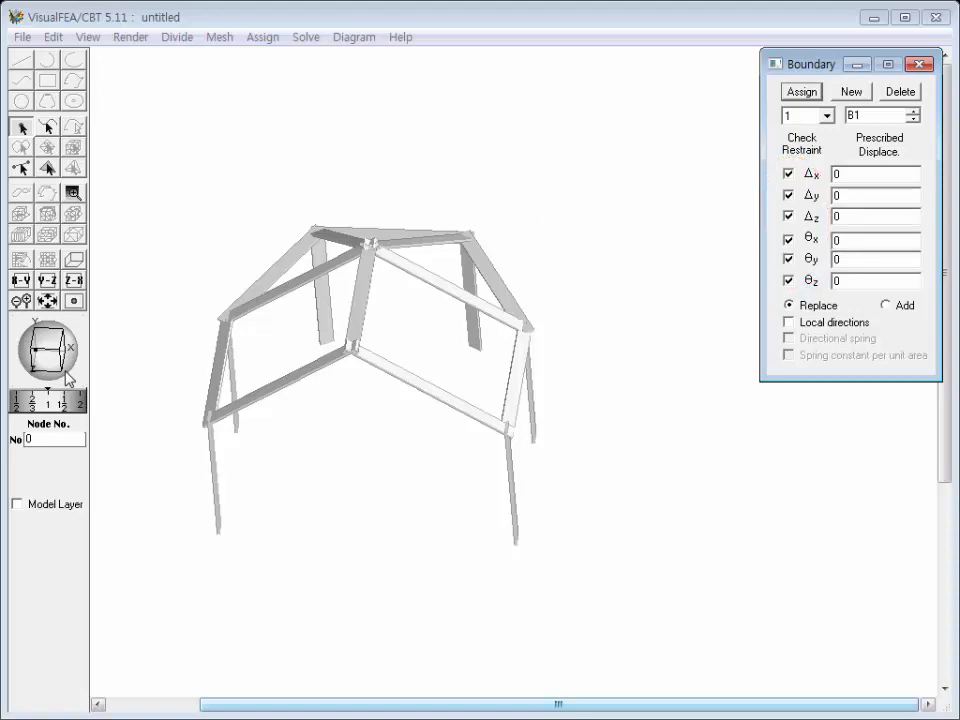
shift+click(236, 428)
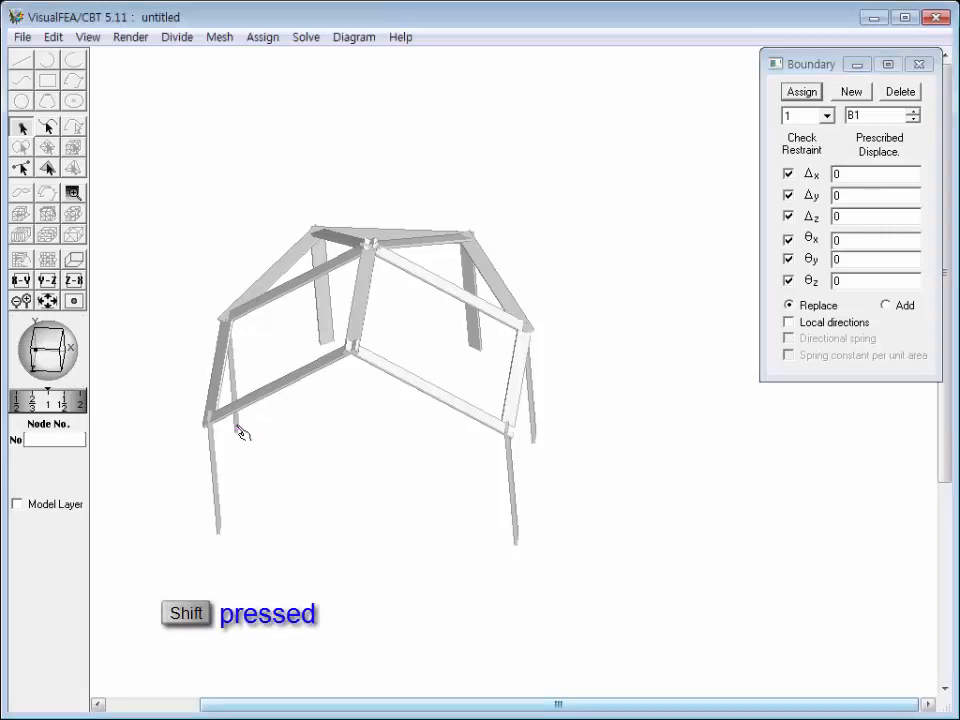
shift+click(328, 342)
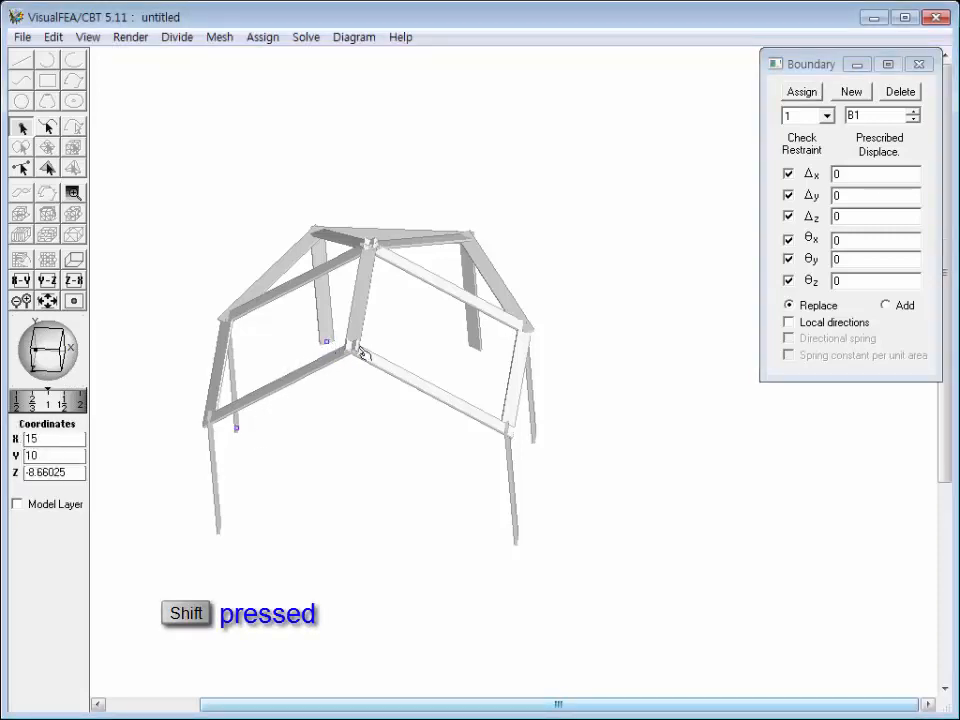
shift+click(475, 347)
shift+click(533, 438)
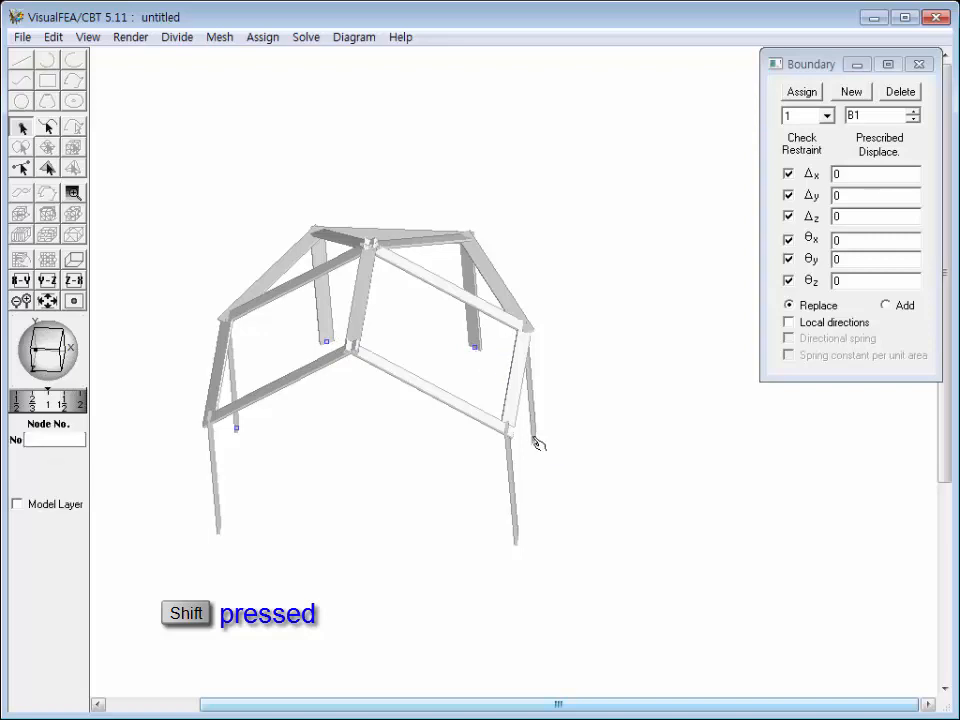
shift+click(516, 541)
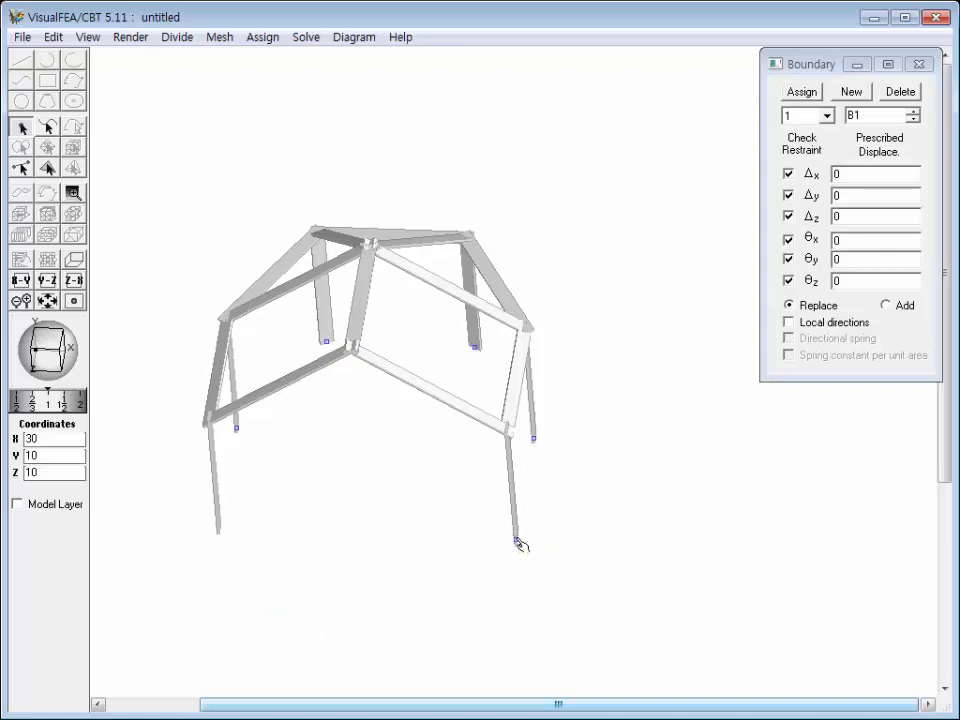
shift+click(220, 530)
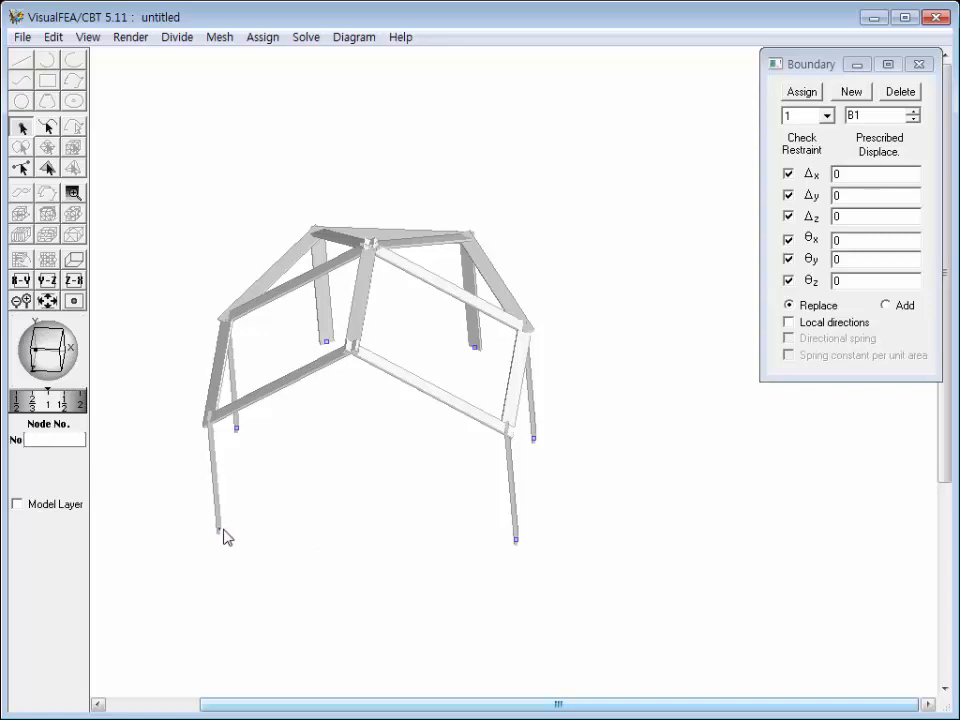
click(802, 92)
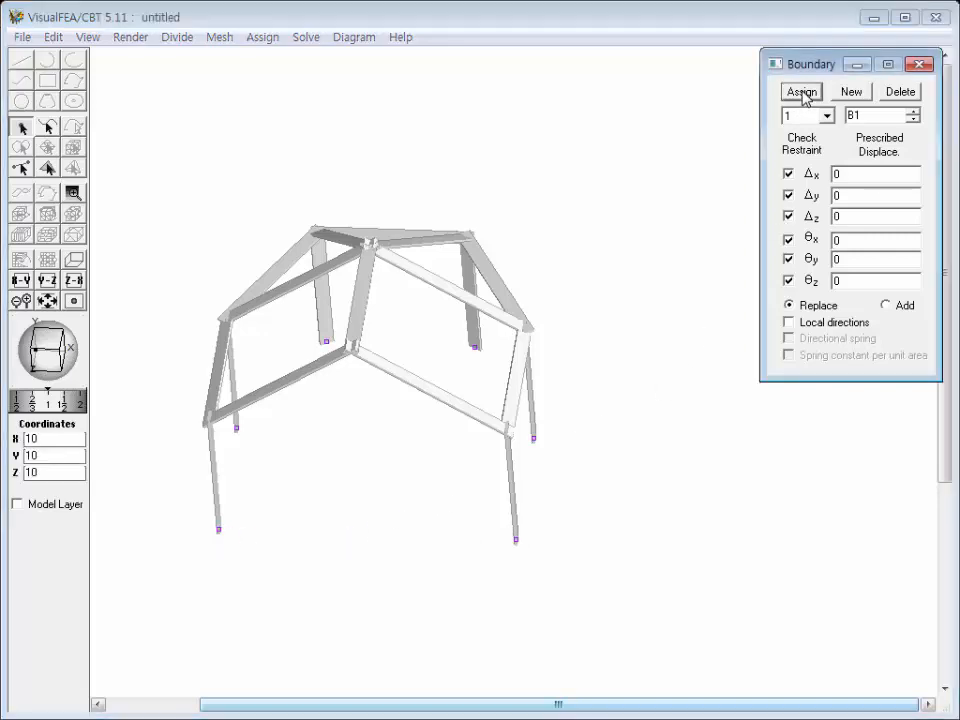
Step: Define load condition L1 as a uniformly distributed load in the Y direction with w = -1
click(259, 38)
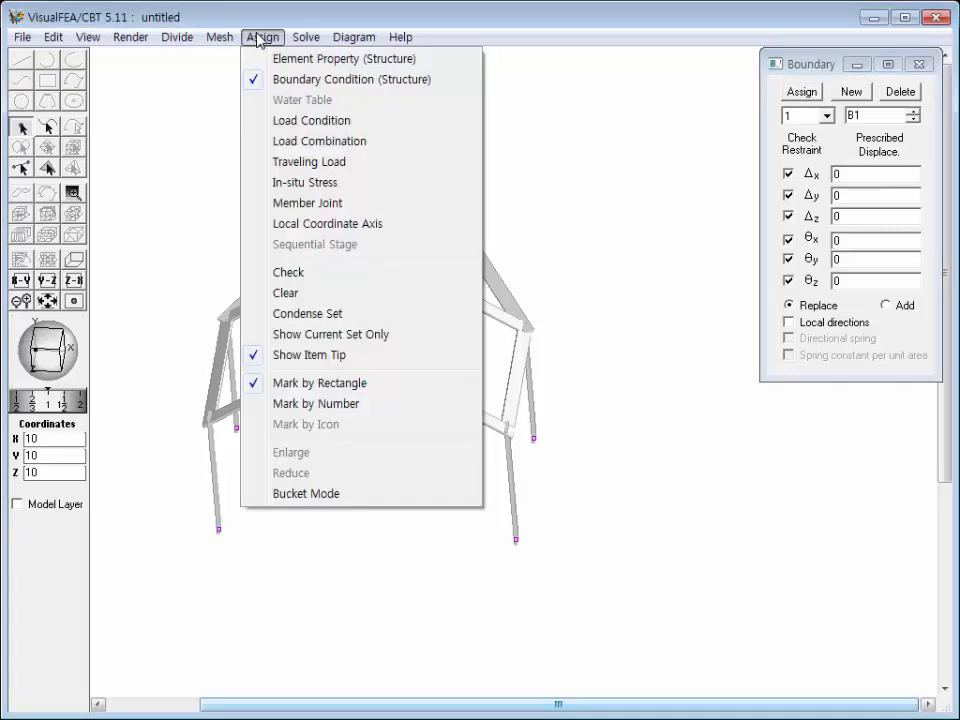
click(270, 122)
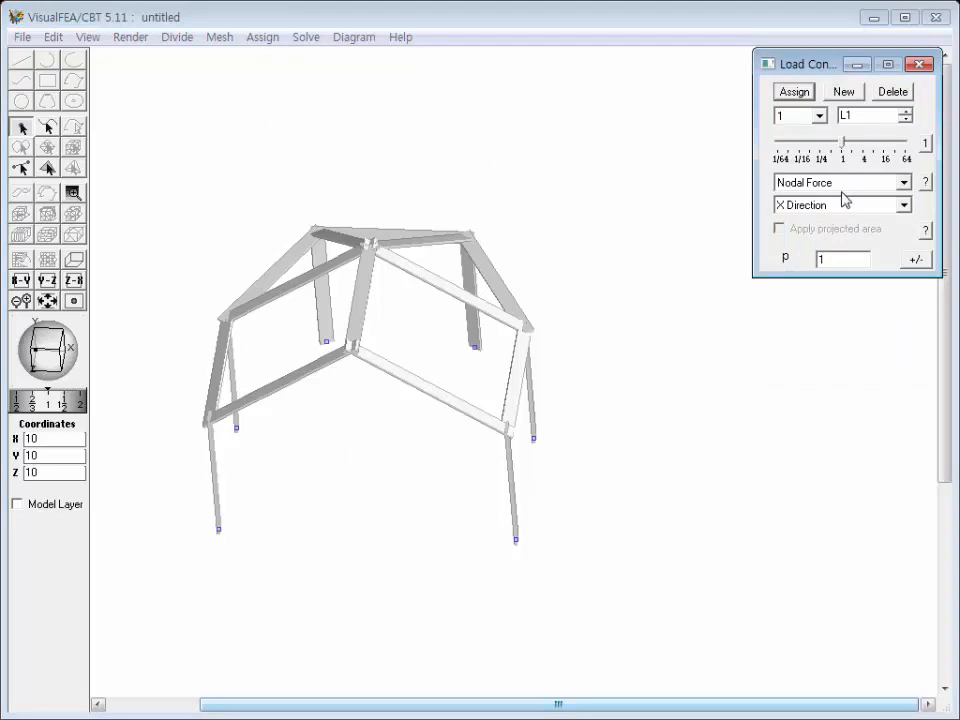
click(903, 183)
click(822, 226)
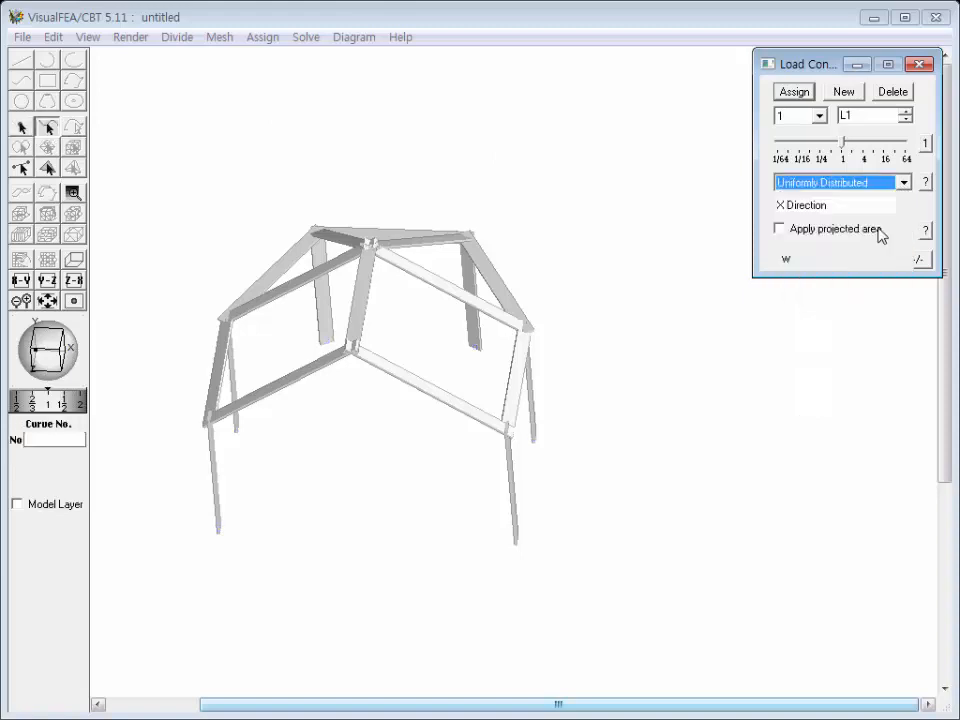
click(904, 205)
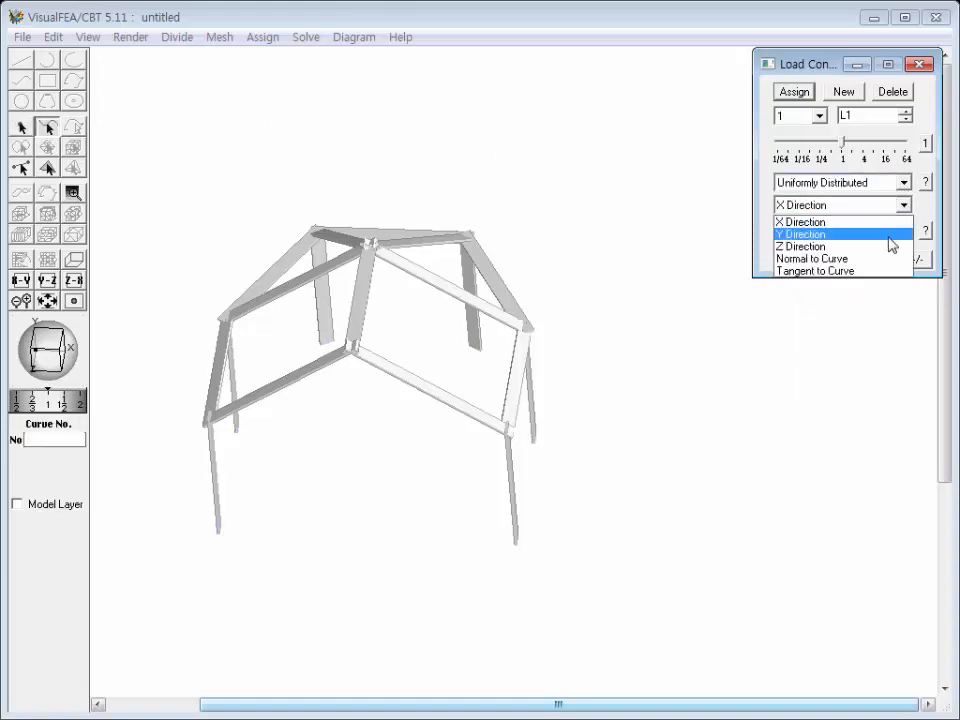
click(890, 234)
click(917, 261)
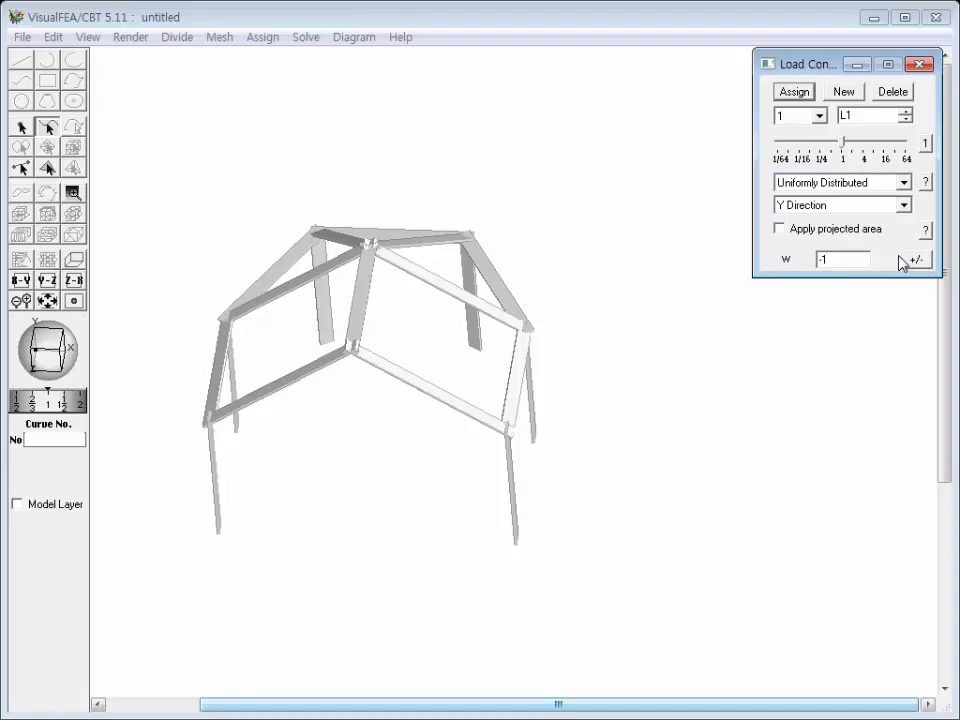
Step: Assign load L1 to all rafters, the ridge beam and the eave beams, and finish the load definition
click(45, 350)
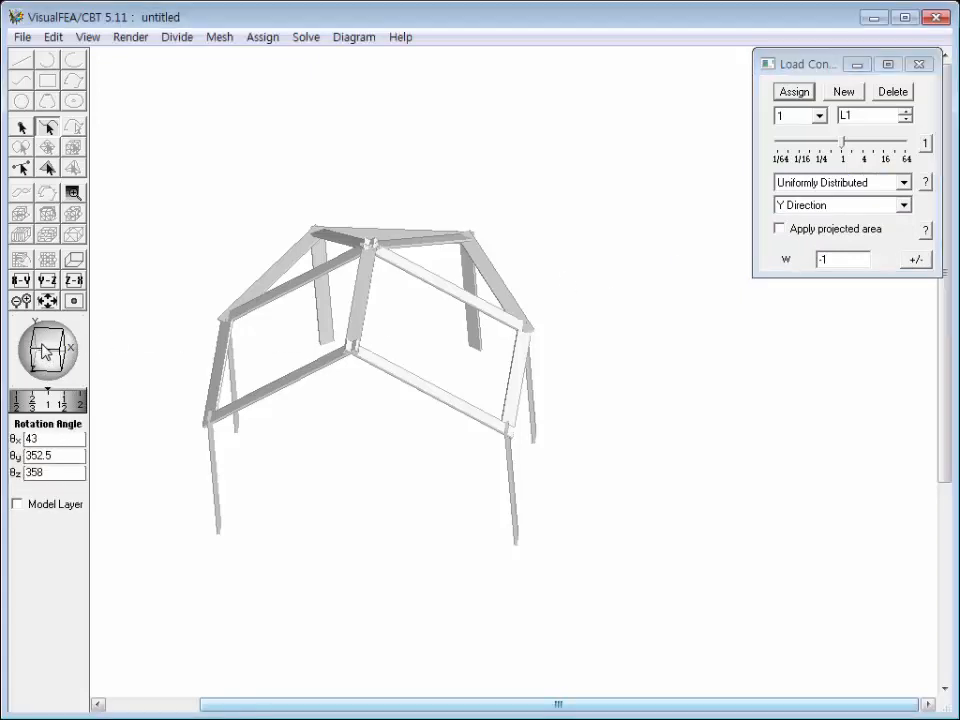
mouse_move(45, 350)
mouse_down()
mouse_move(33, 254)
mouse_move(45, 334)
mouse_up()
drag(142, 170, 564, 399)
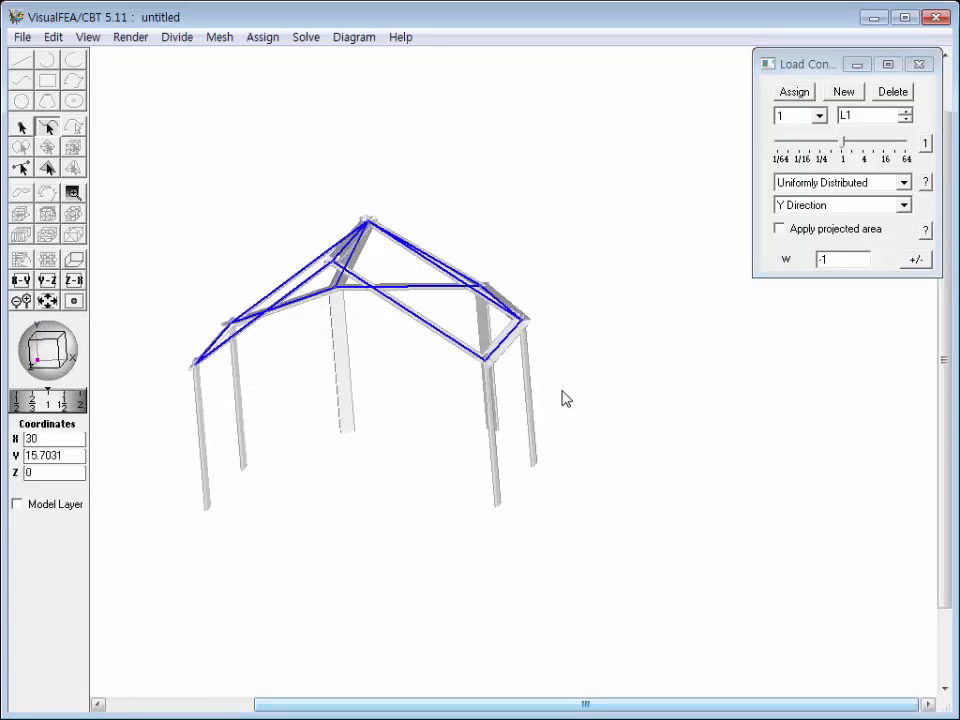
click(793, 92)
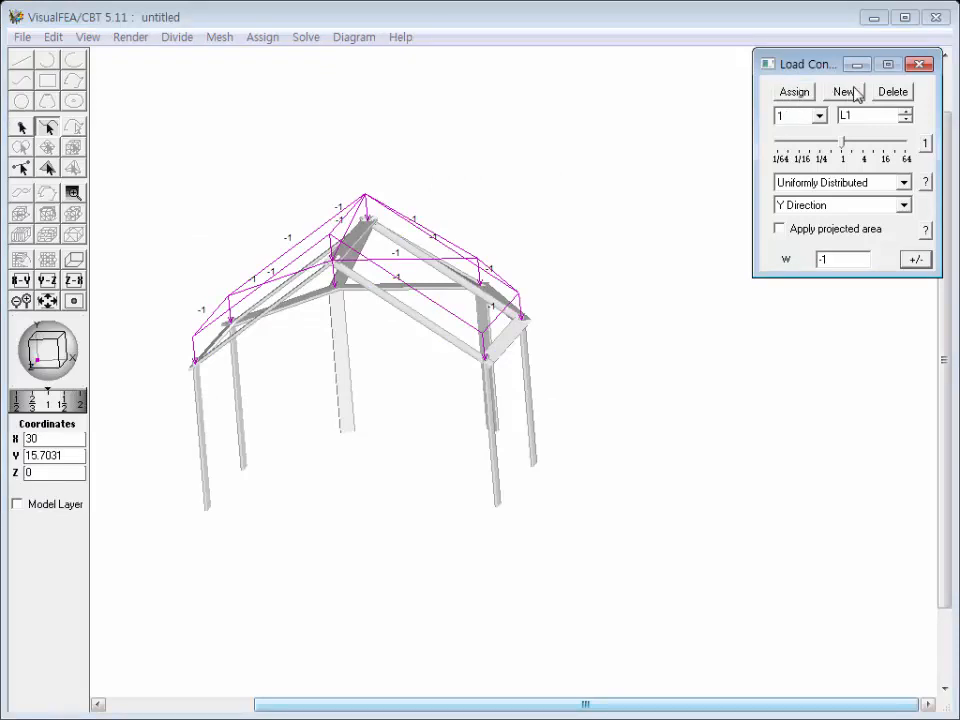
click(920, 65)
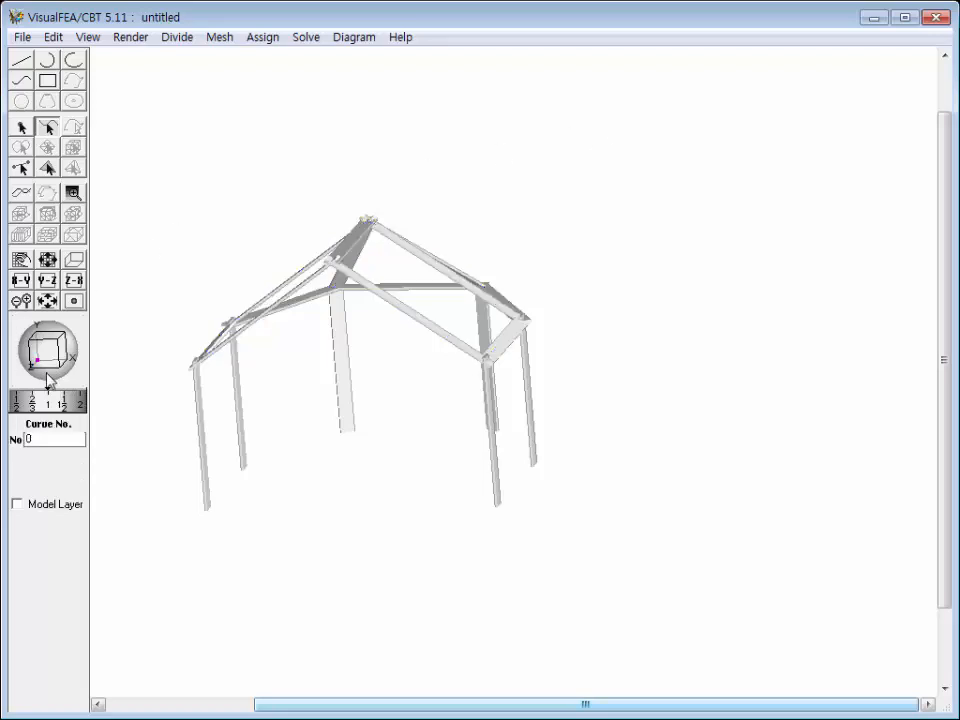
Step: Show the frame as a wireframe and display its Shear Force Y diagram
mouse_move(43, 381)
mouse_down()
mouse_move(45, 390)
mouse_move(45, 380)
mouse_up()
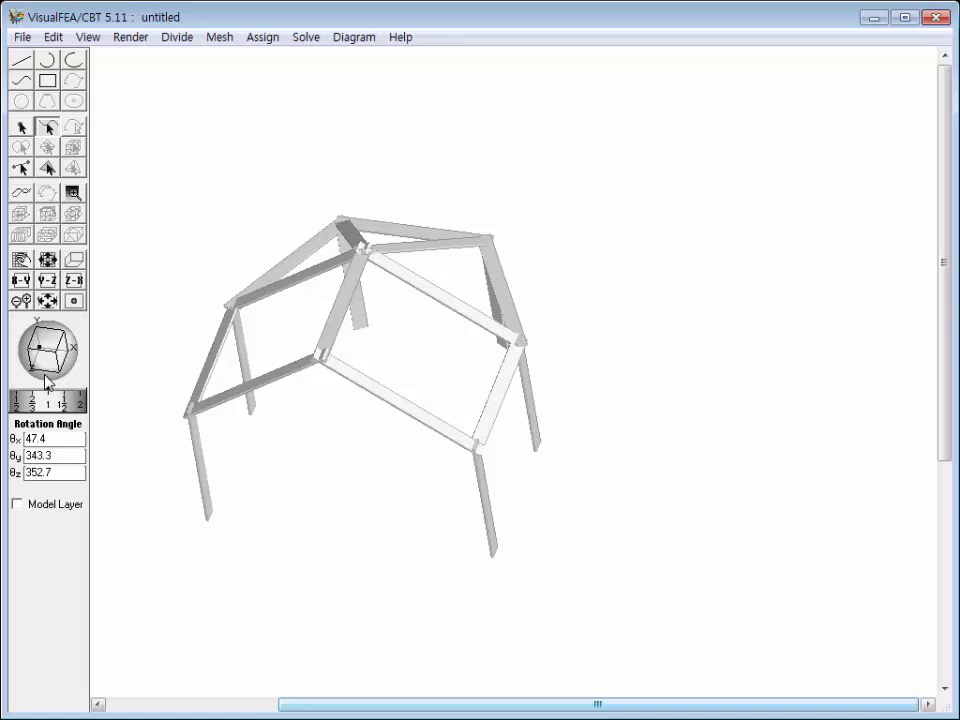
click(130, 37)
click(160, 58)
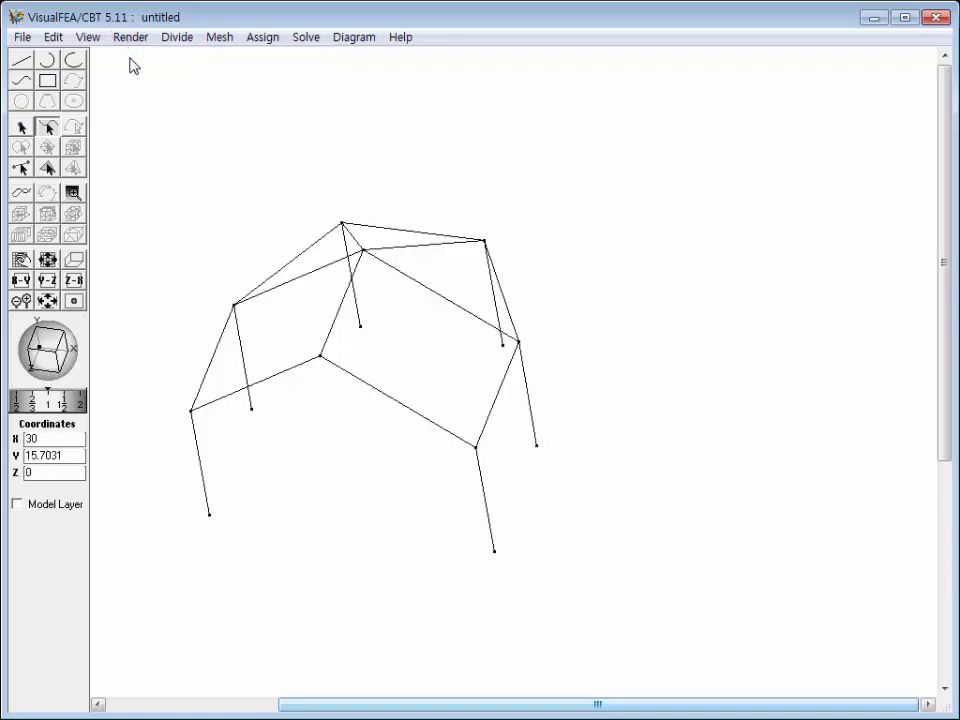
click(355, 38)
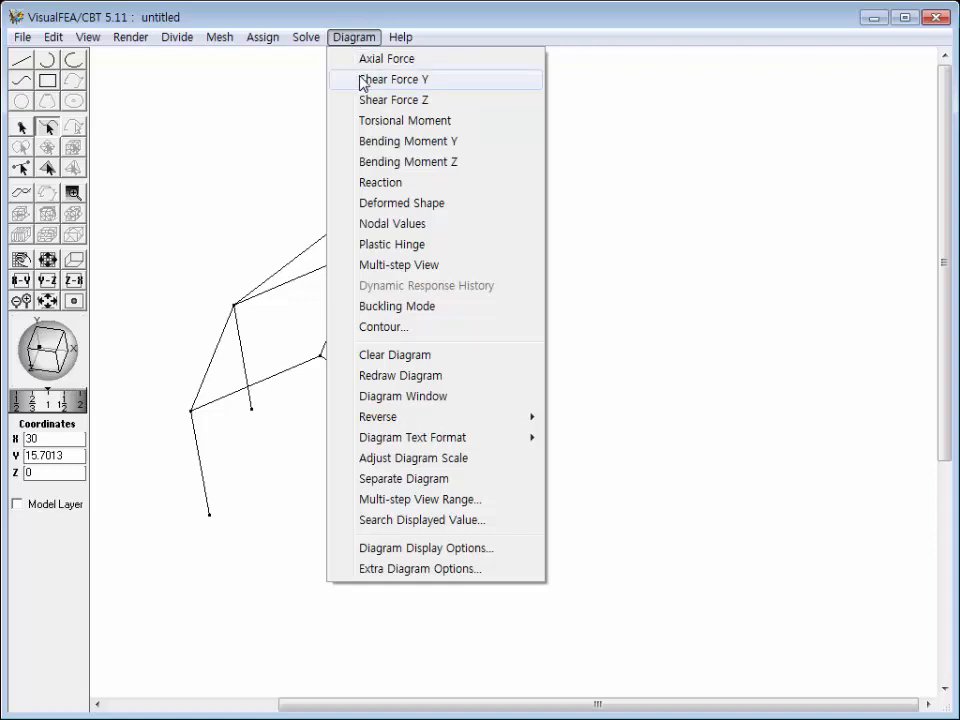
click(362, 80)
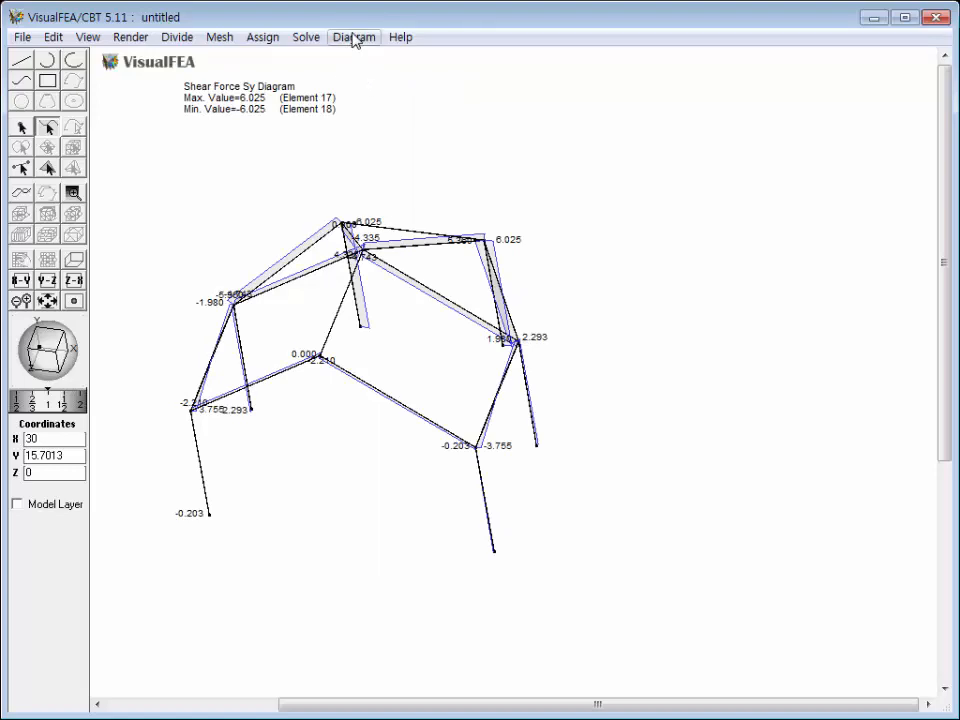
Step: Enlarge the Shear Force Y diagram to a scale of about 4
click(354, 38)
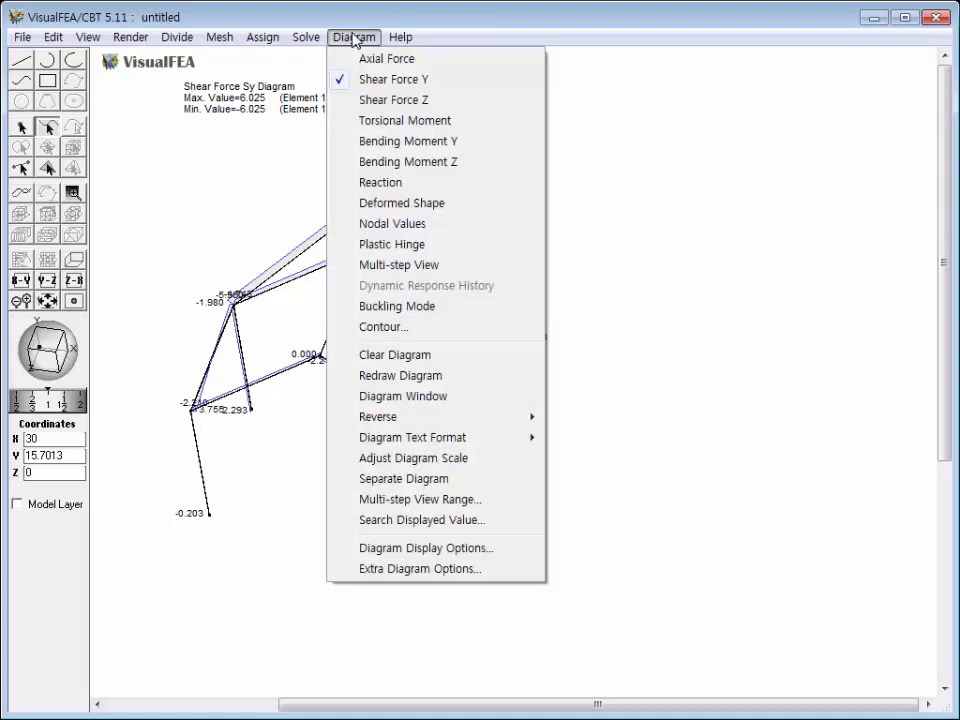
click(392, 458)
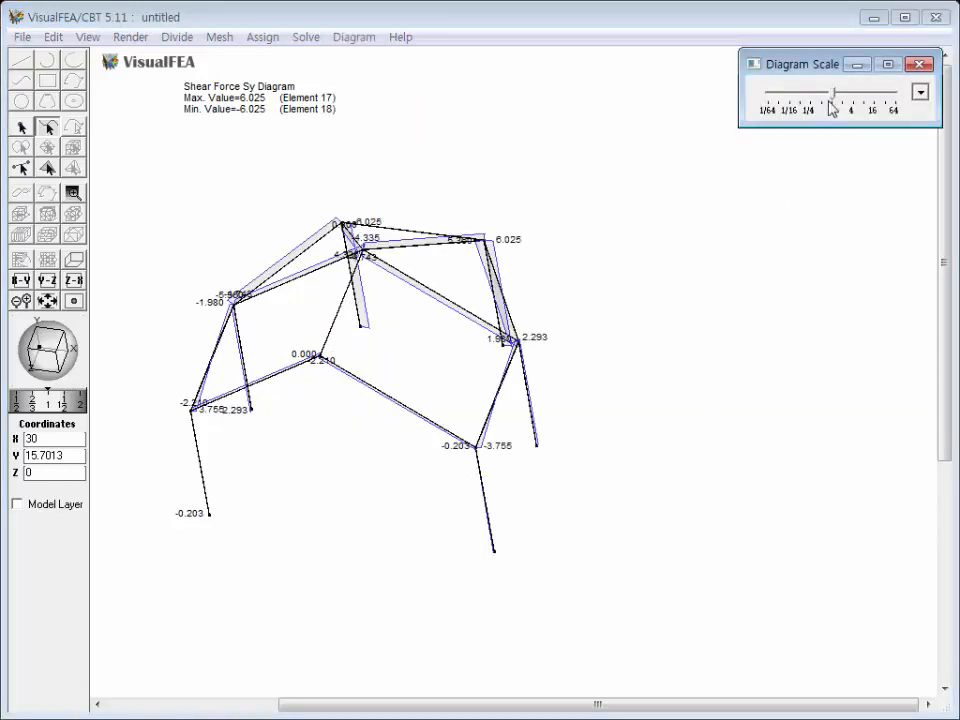
drag(834, 101, 857, 103)
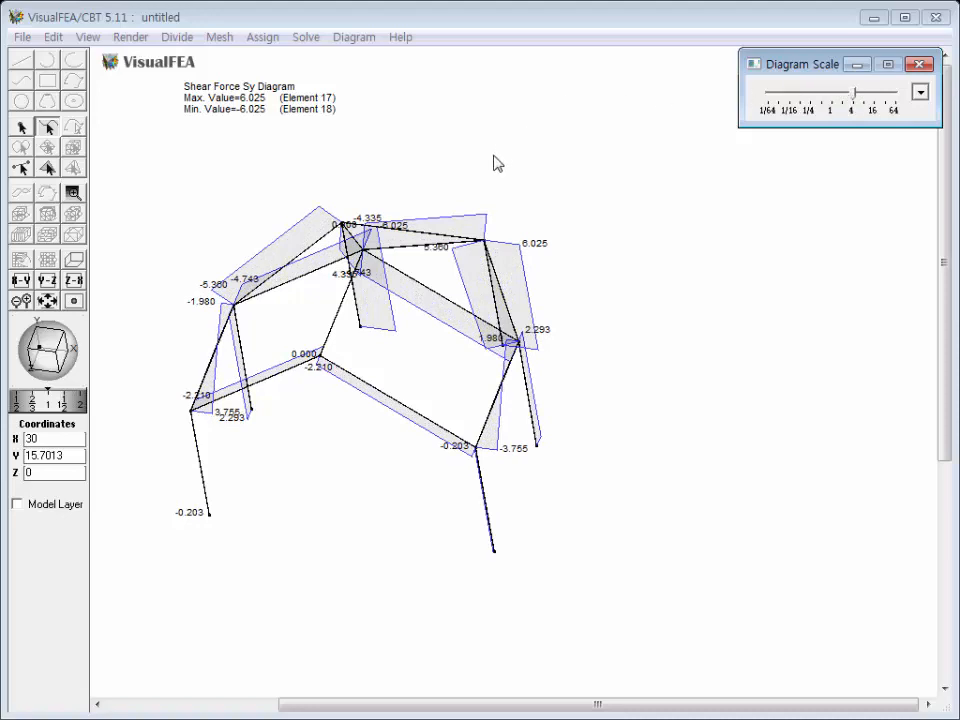
Step: Display the Shear Force Z diagram and examine the shear in the frame's columns and roof members
click(354, 38)
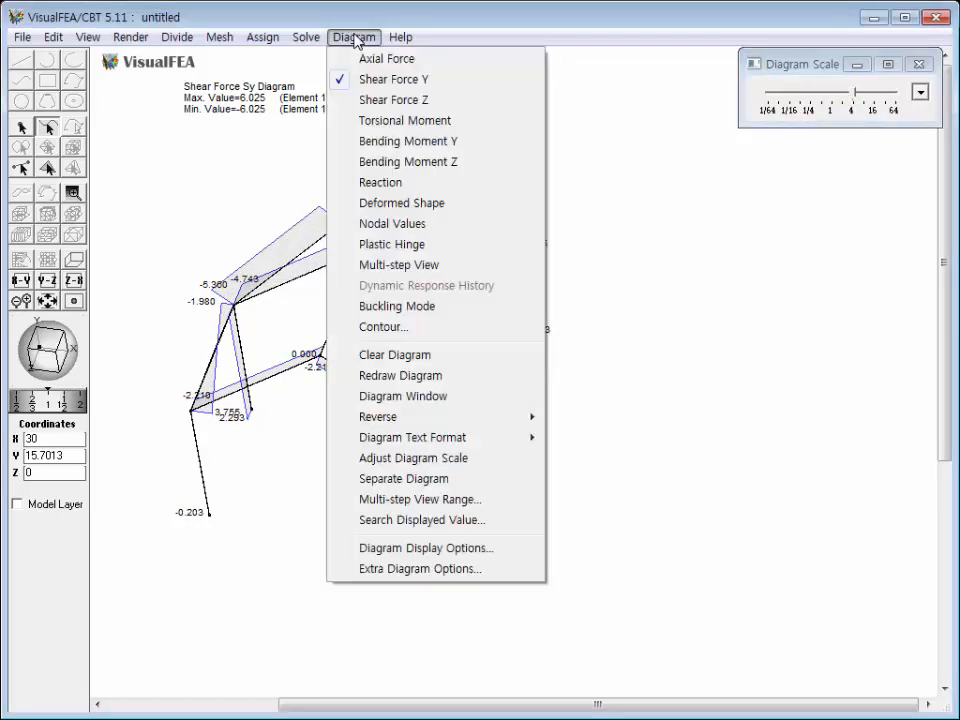
click(376, 100)
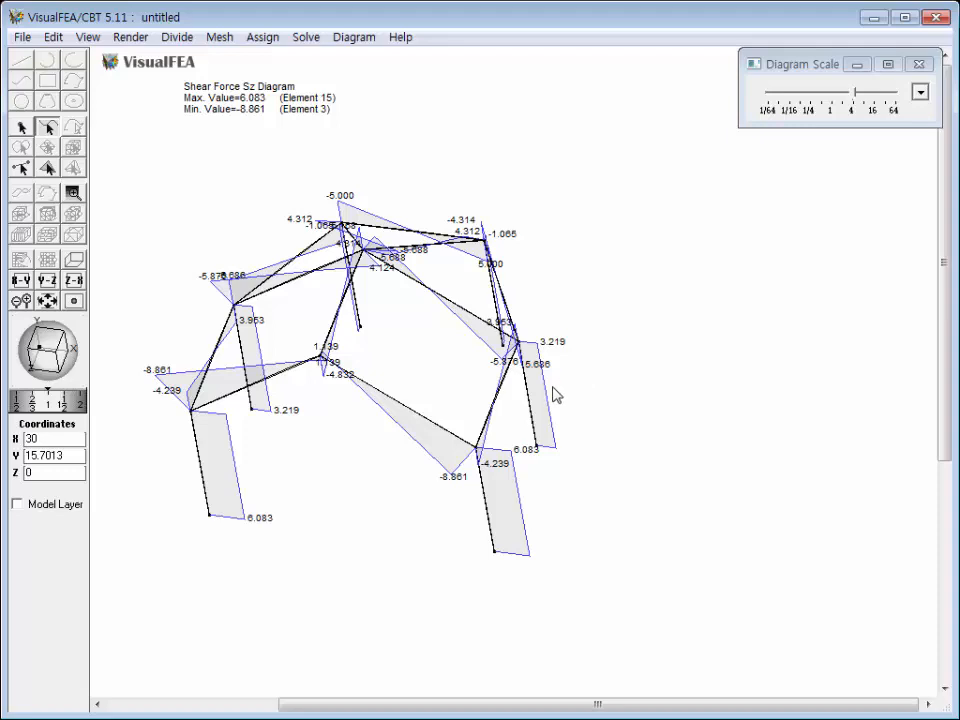
mouse_move(545, 390)
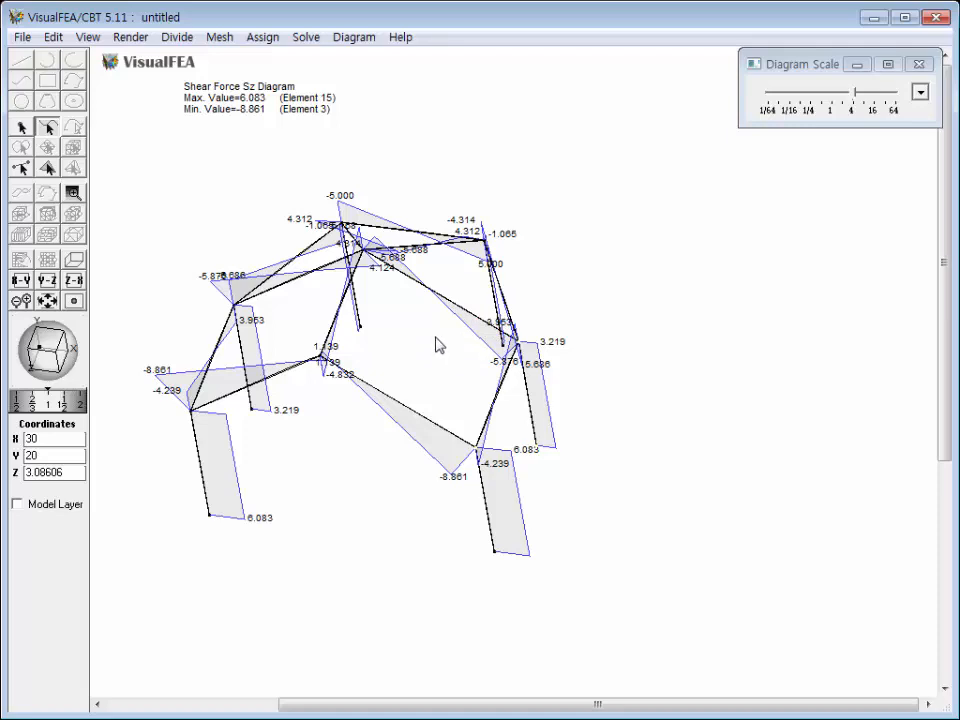
Step: Display the Bending Moment Y diagram at a scale of about 2 and examine the front columns and rafters
click(347, 38)
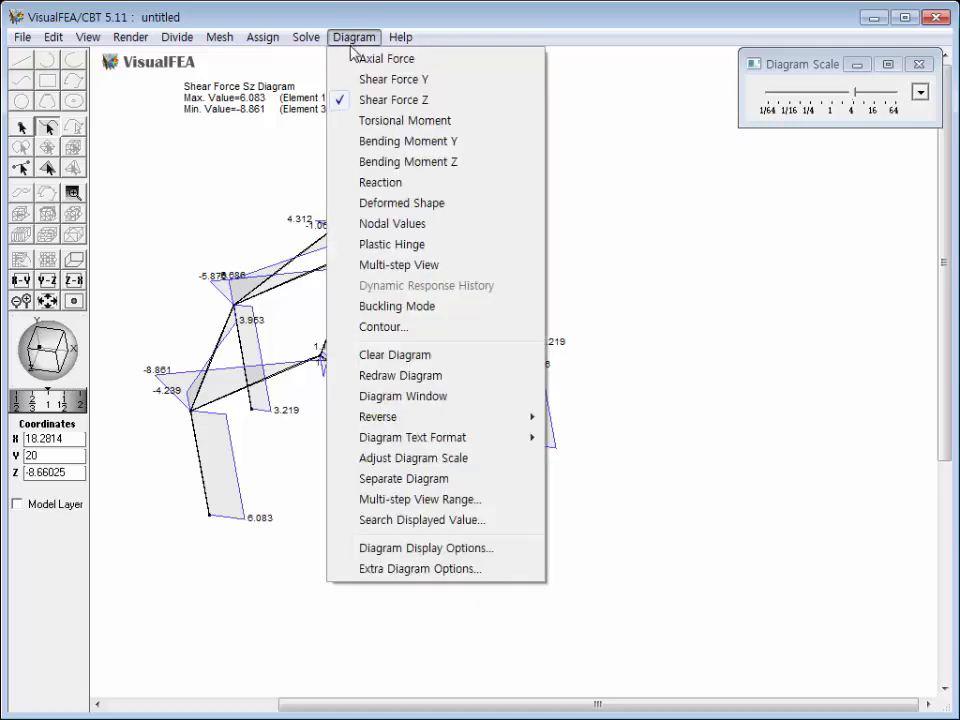
click(366, 143)
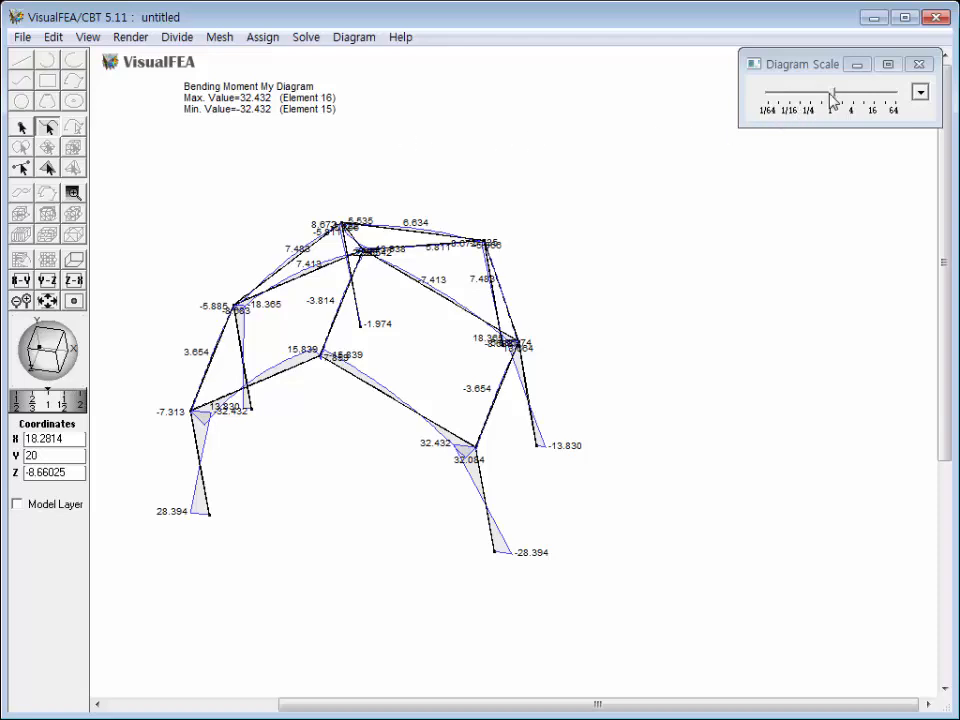
drag(832, 91, 843, 98)
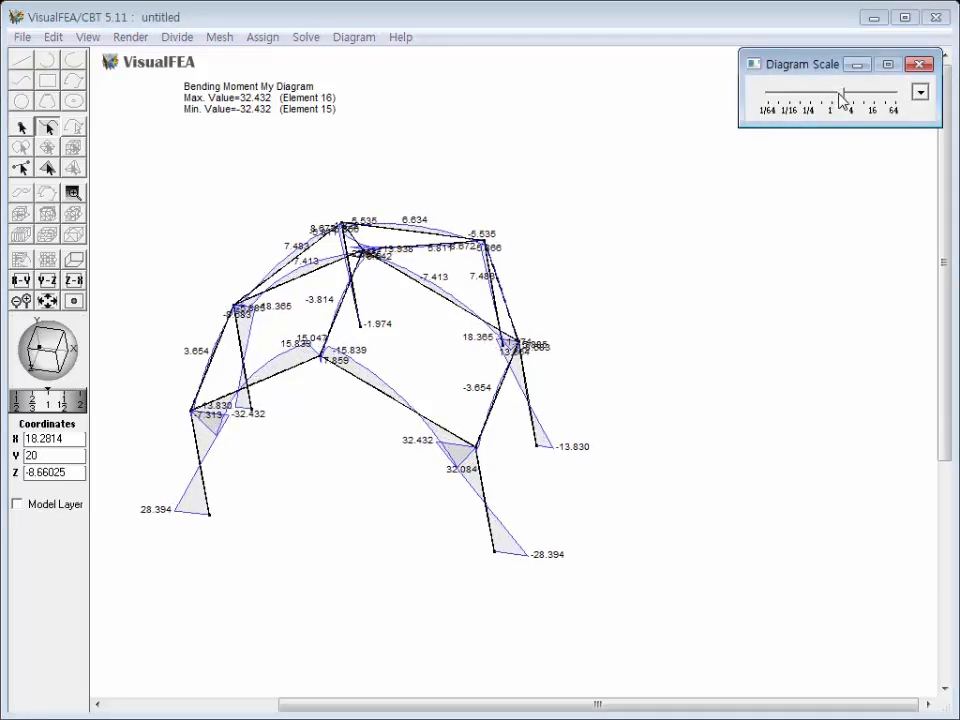
click(577, 131)
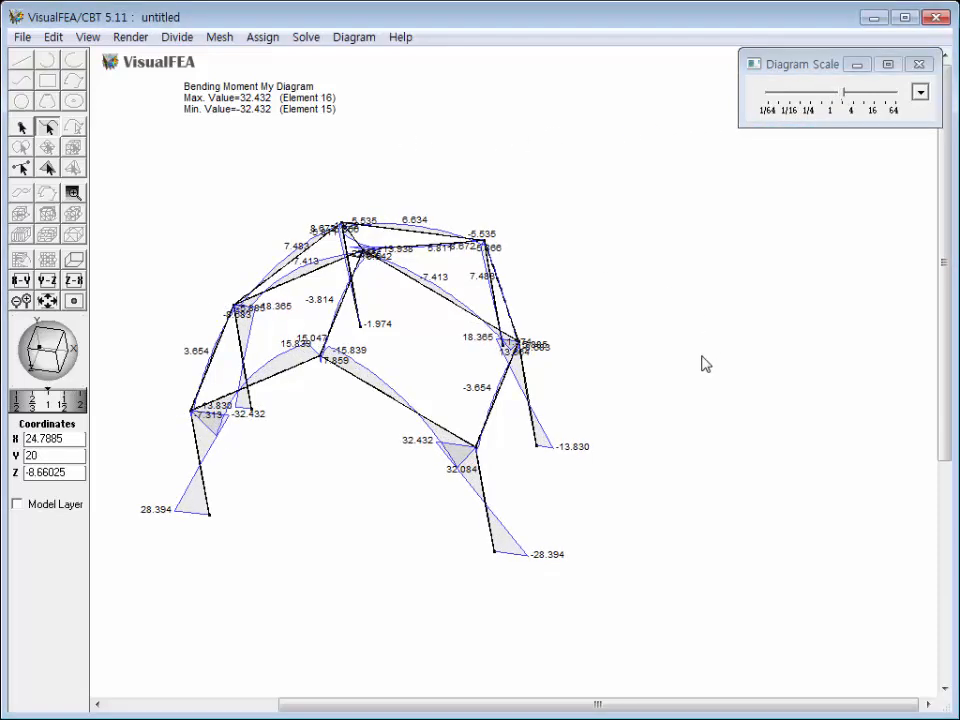
mouse_move(513, 538)
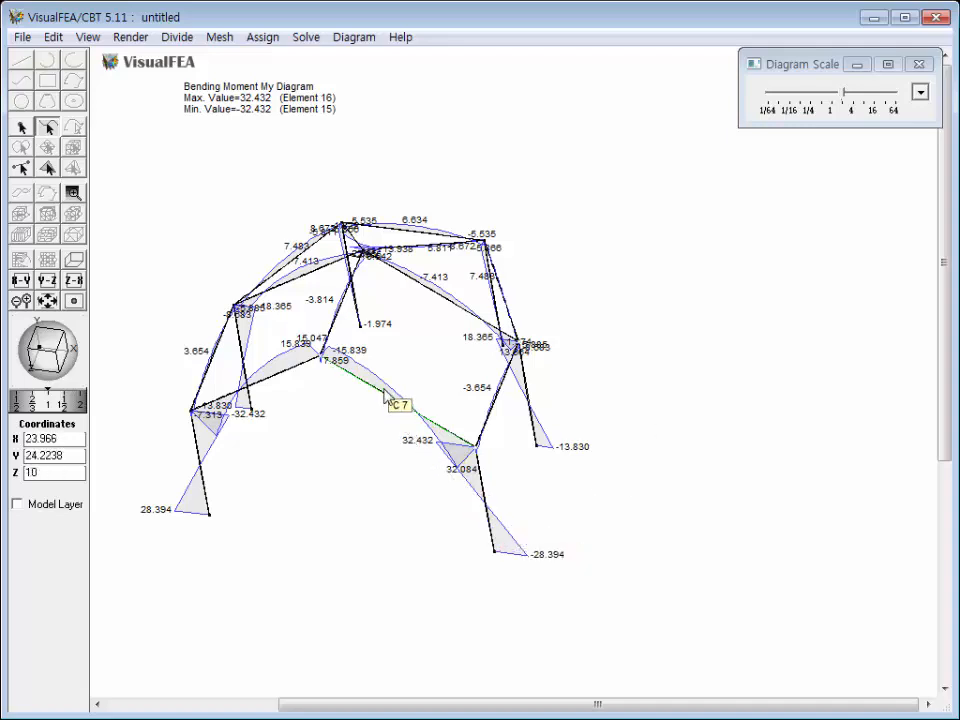
mouse_move(381, 380)
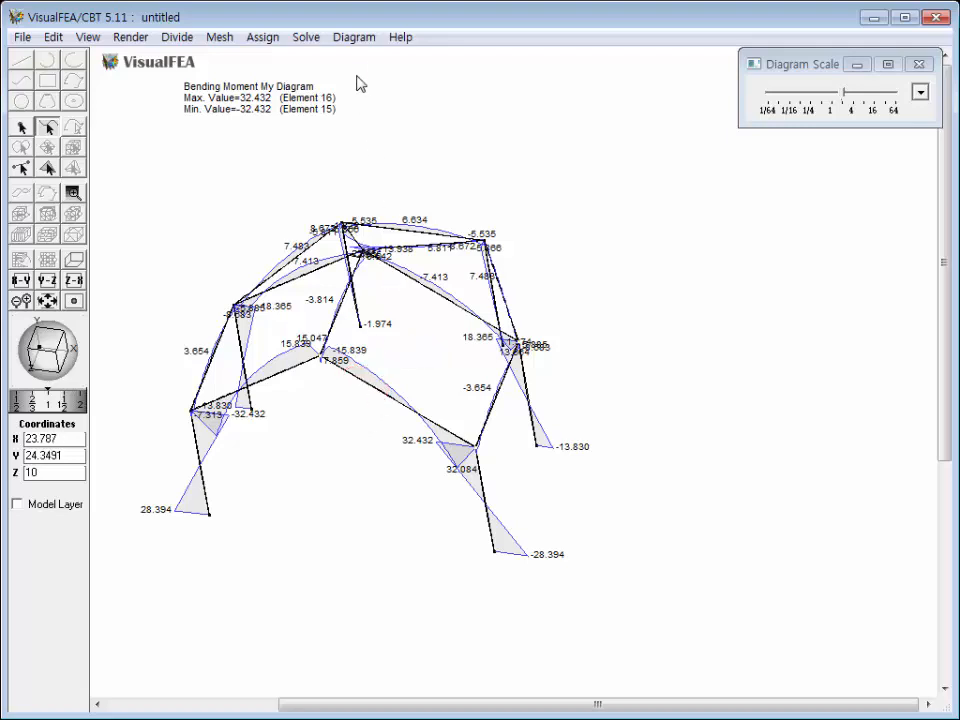
Step: Display the Bending Moment Z diagram and set the display options to show diagrams on the selected members only
click(355, 37)
click(378, 162)
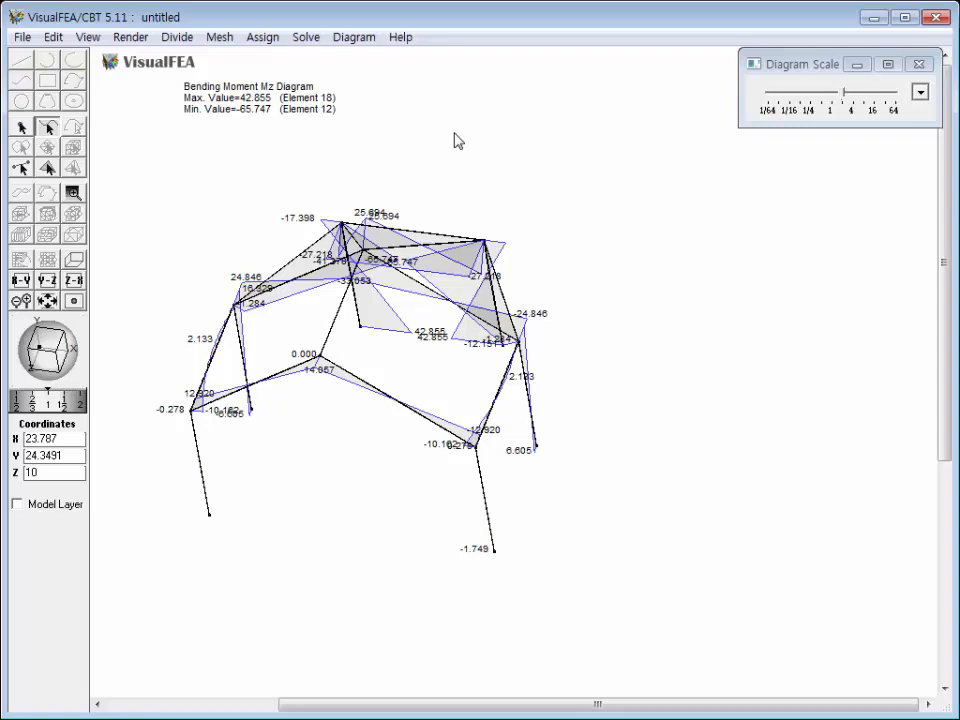
click(358, 40)
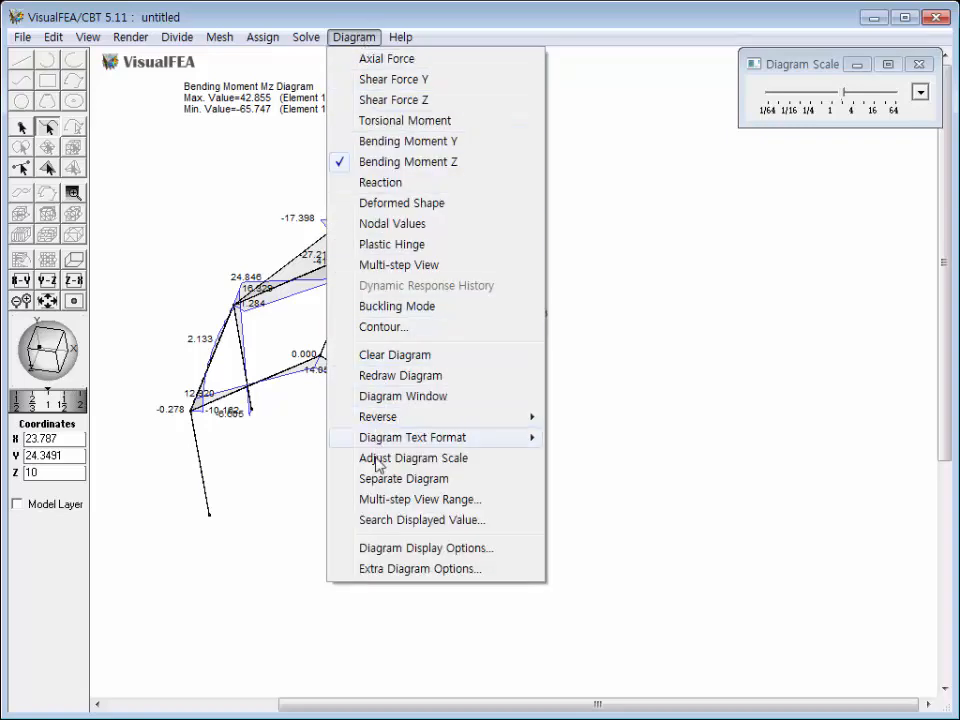
click(380, 550)
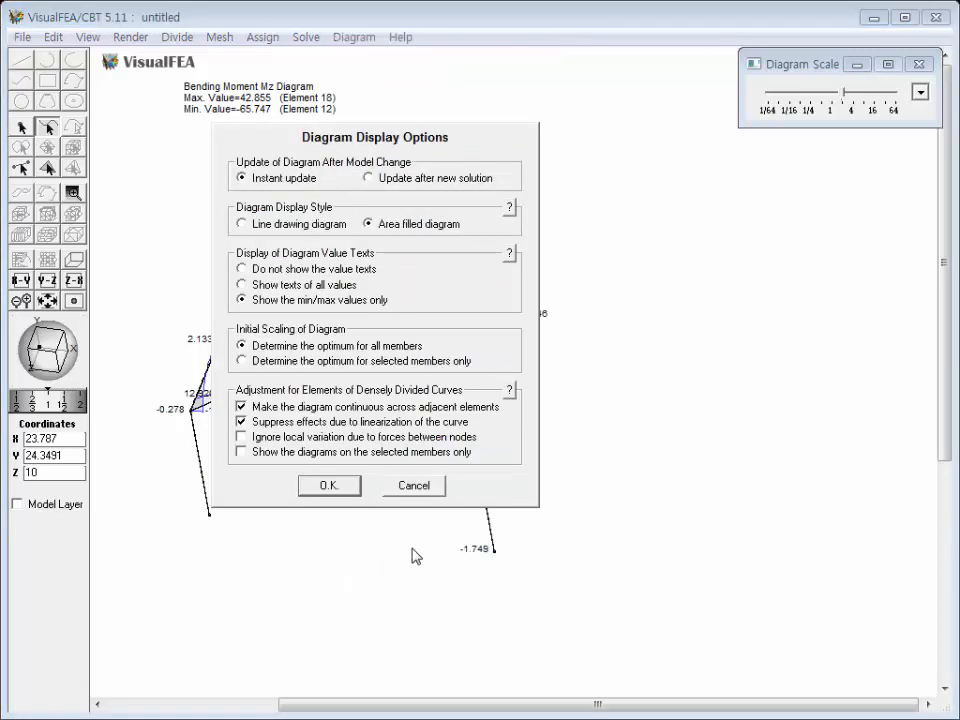
click(242, 452)
click(329, 485)
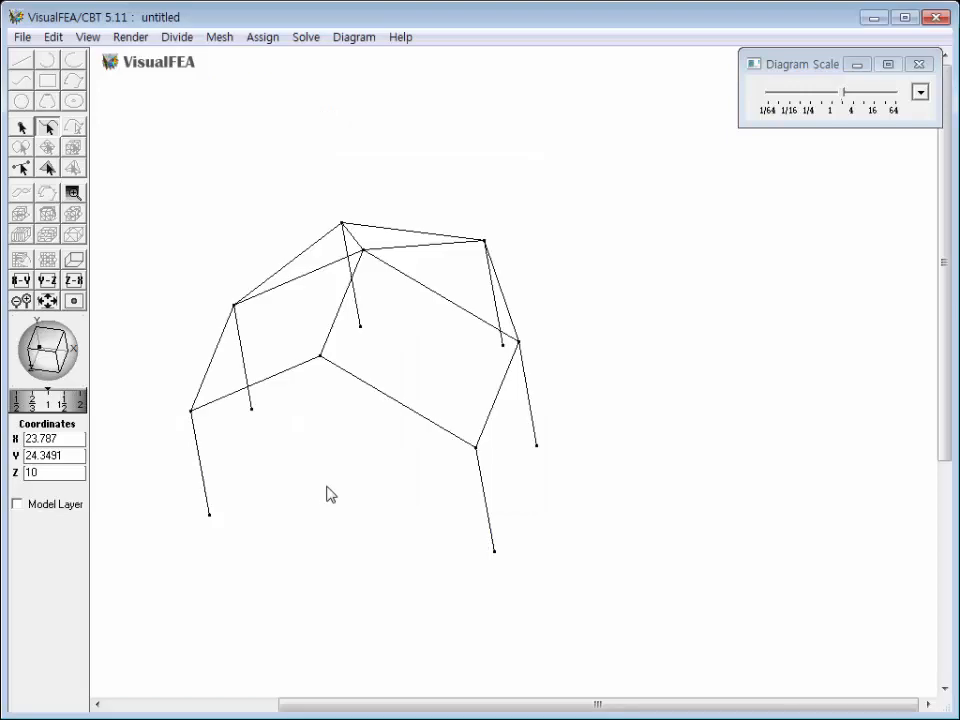
Step: Show the Bending Moment Z diagram on both front rafters and enlarge it to a scale of about 4
click(397, 404)
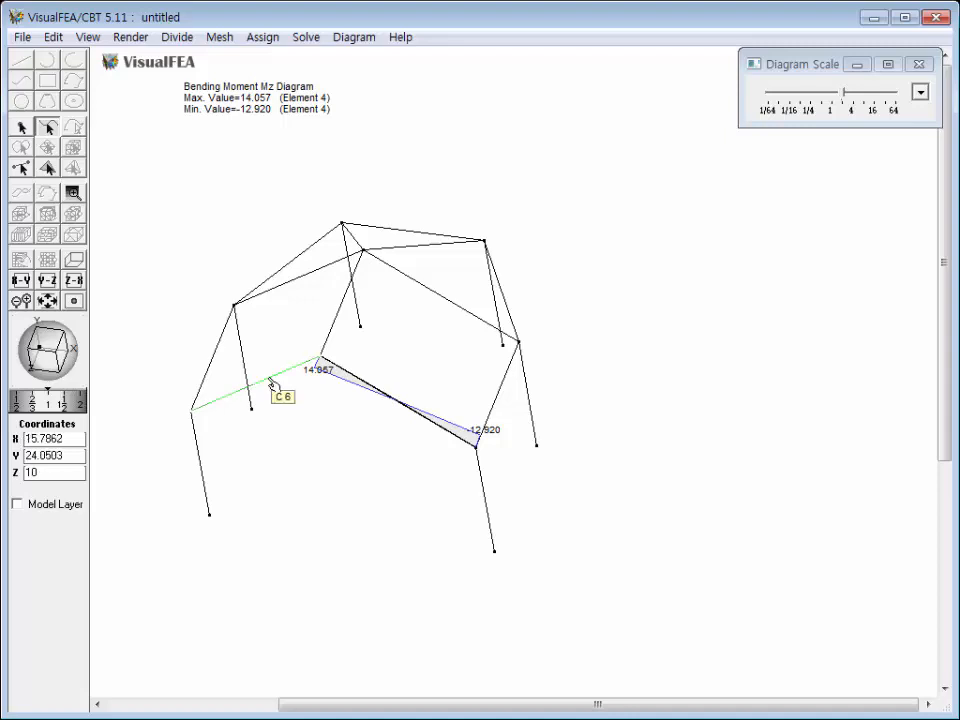
shift+click(272, 387)
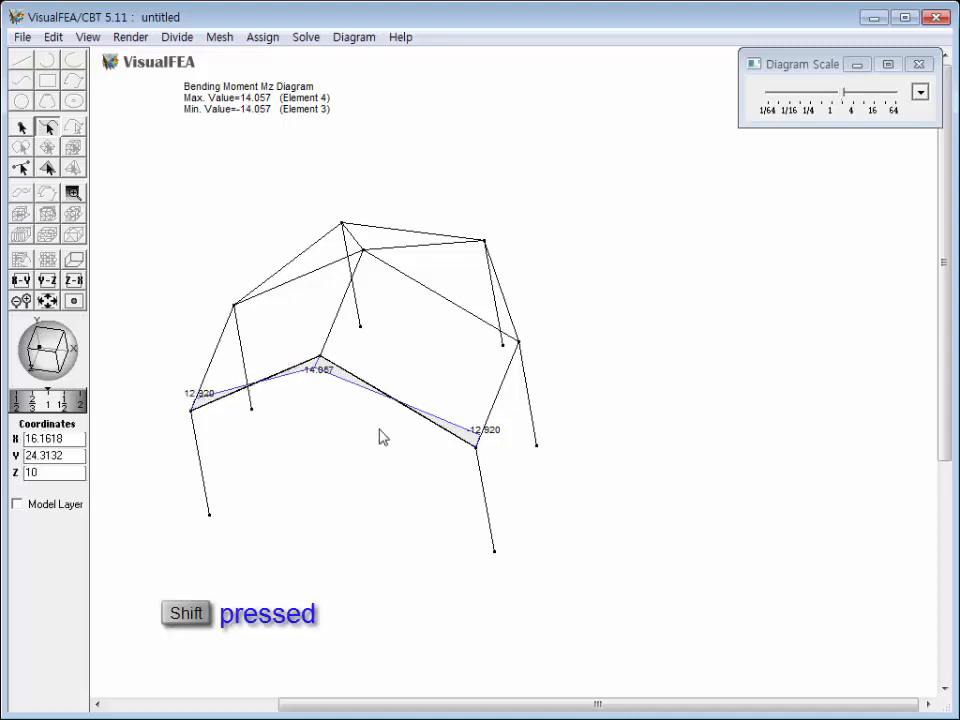
click(848, 99)
mouse_move(850, 99)
mouse_down()
mouse_move(861, 94)
mouse_move(853, 99)
mouse_up()
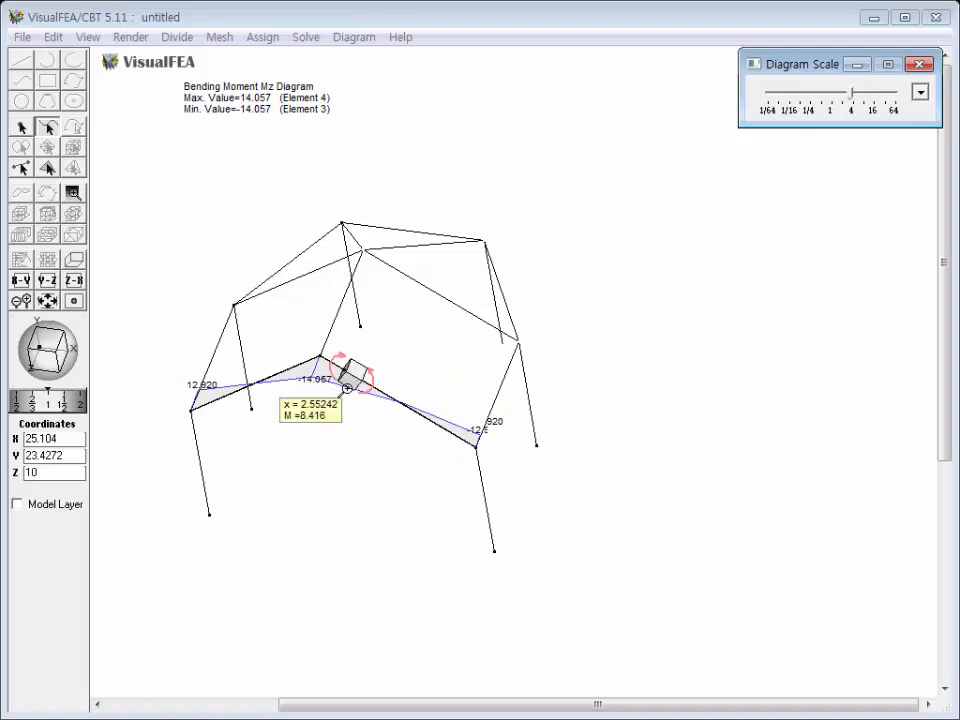
Step: Display the Bending Moment Y diagram for the two front rafters, examine it, and finish adjusting the diagram scale
click(354, 37)
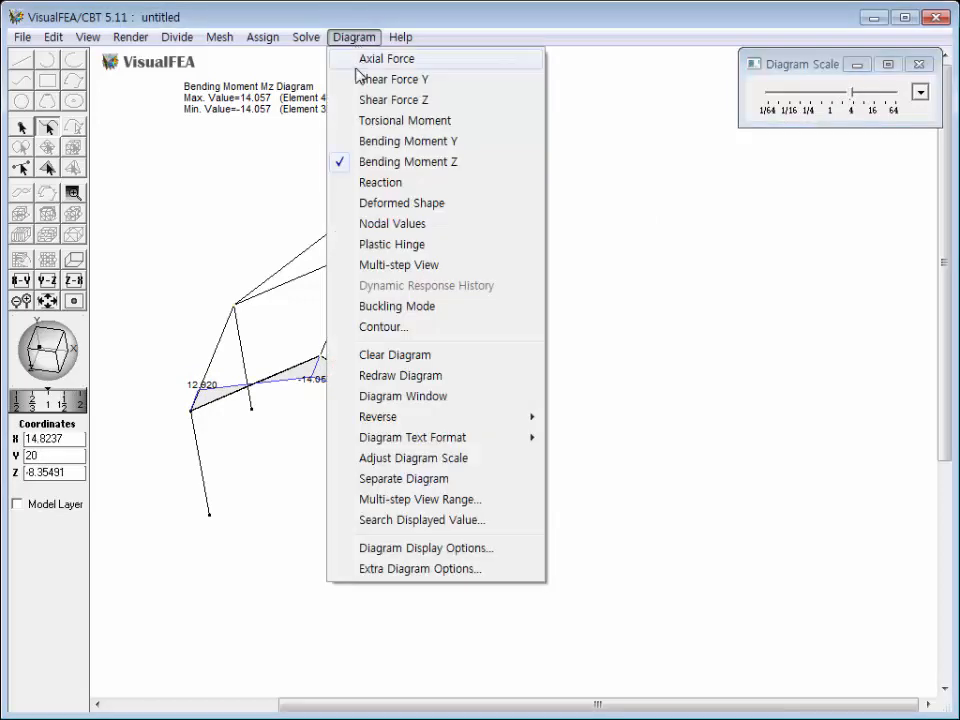
click(362, 141)
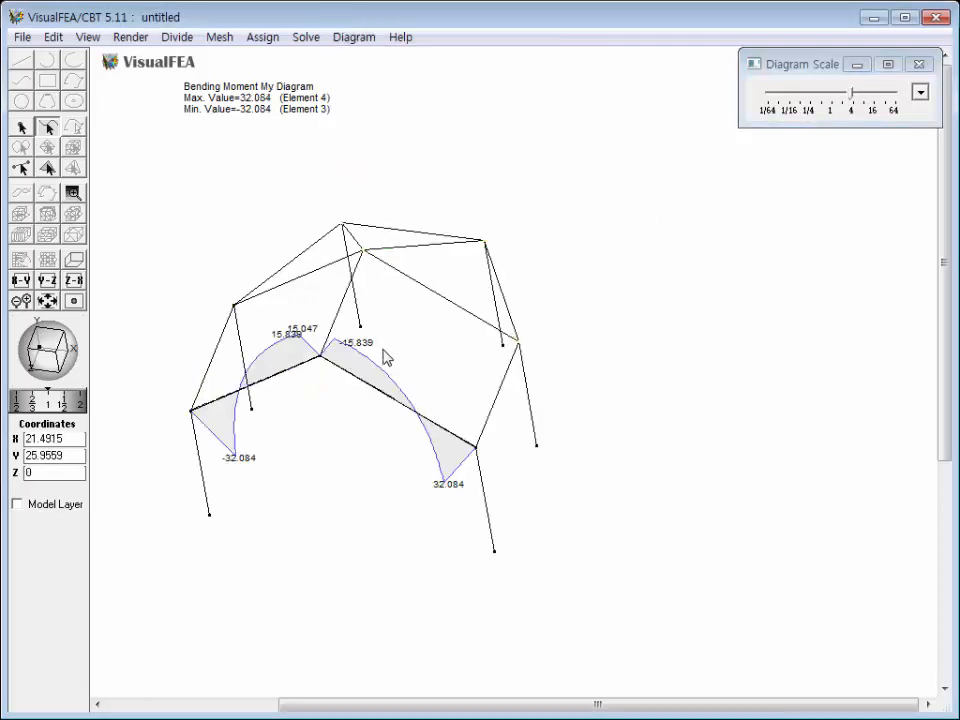
mouse_move(432, 448)
click(917, 66)
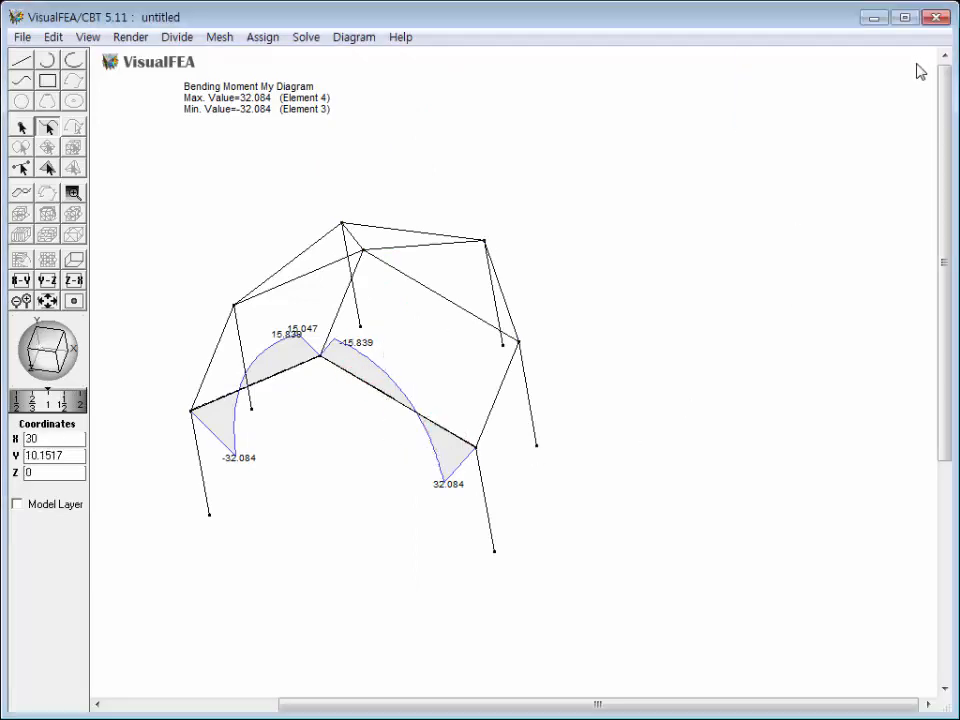
Step: Display the Combined Normal Stress contour on the frame members with the Hard colour scheme, 20 bands and shading
click(350, 39)
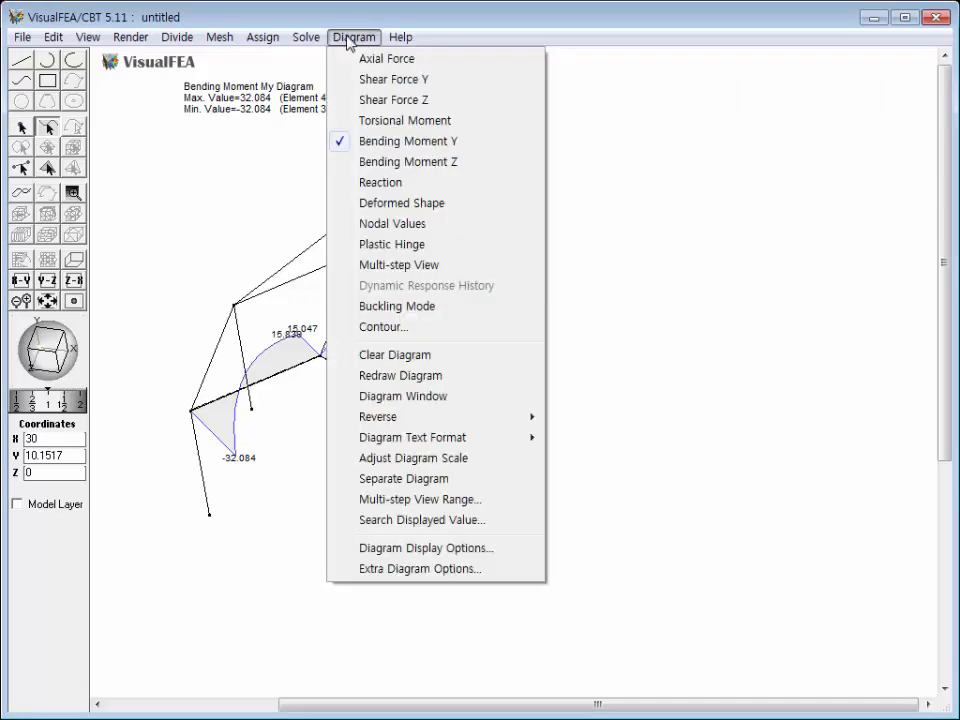
click(379, 328)
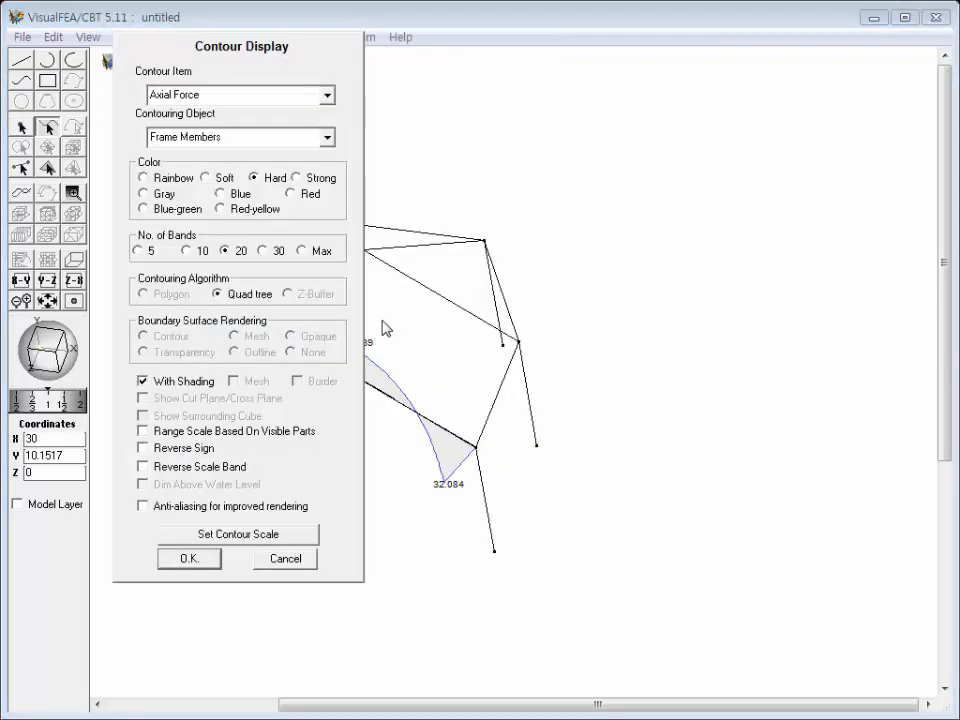
click(327, 95)
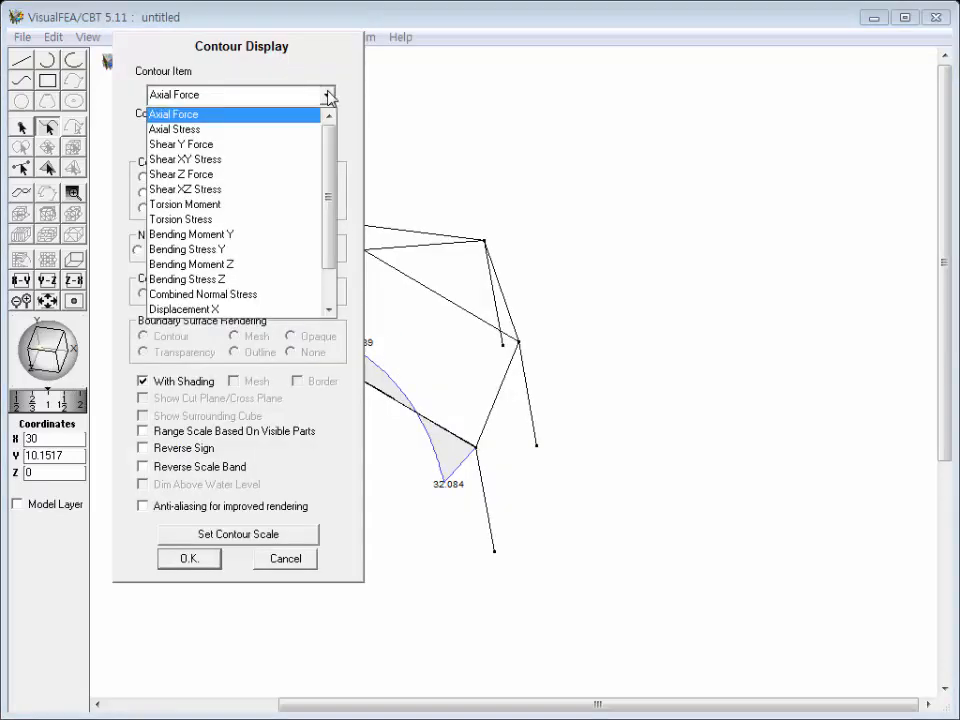
click(242, 295)
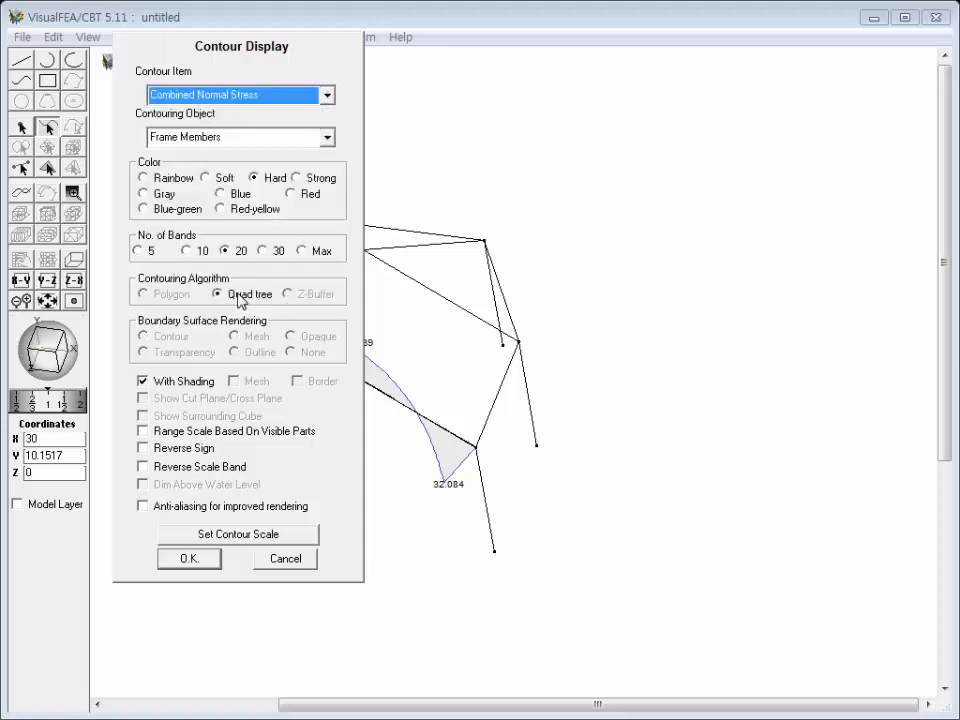
click(188, 559)
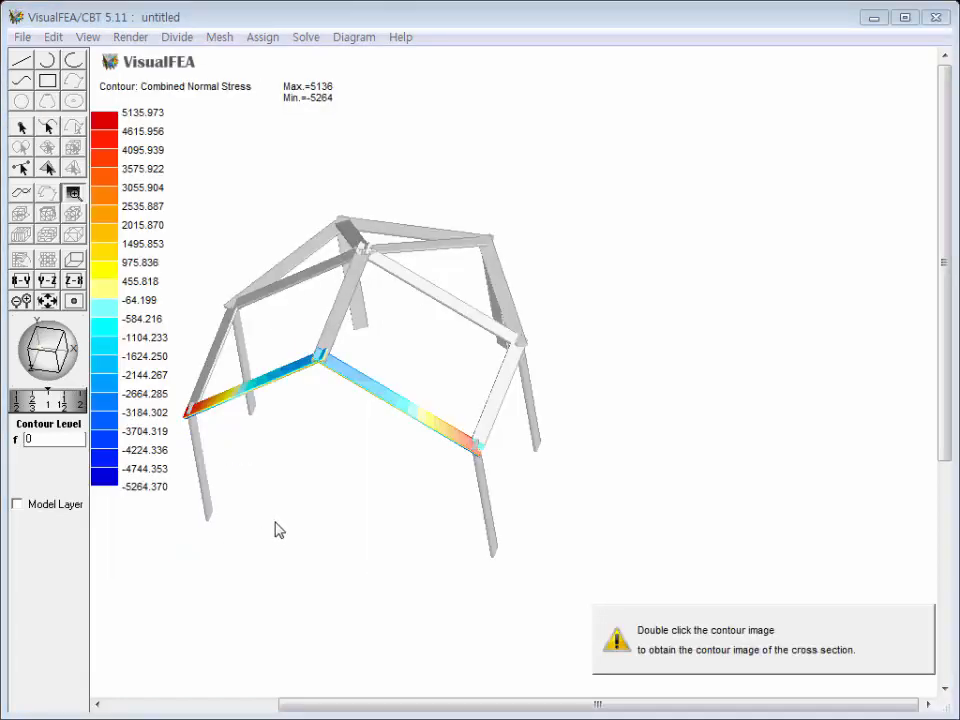
Step: Turn off the display option that shows diagrams on the selected members only
click(351, 40)
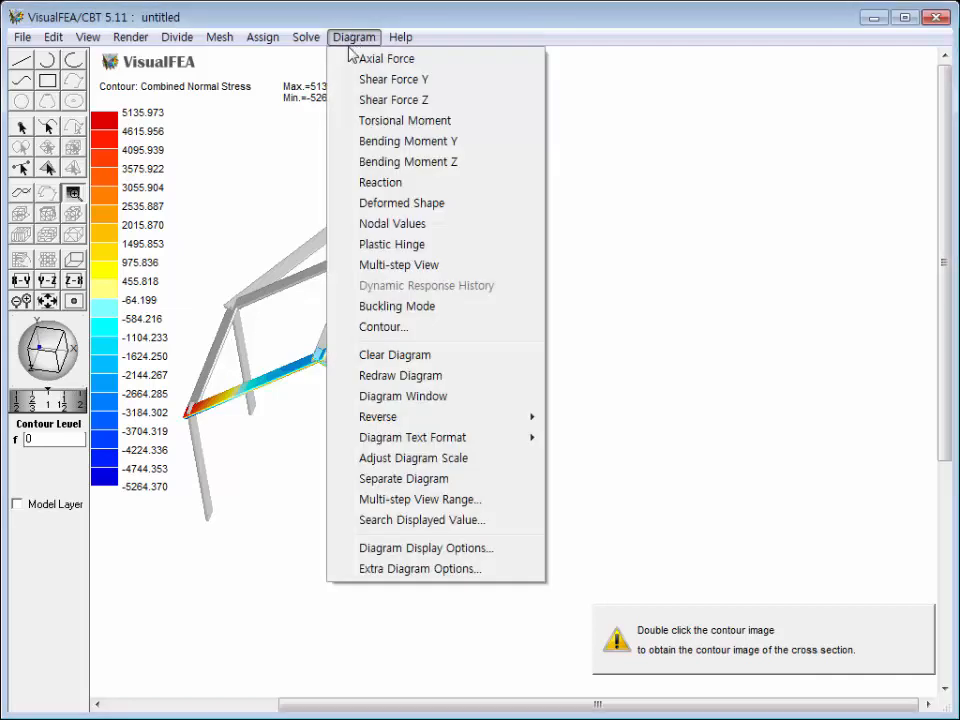
click(419, 549)
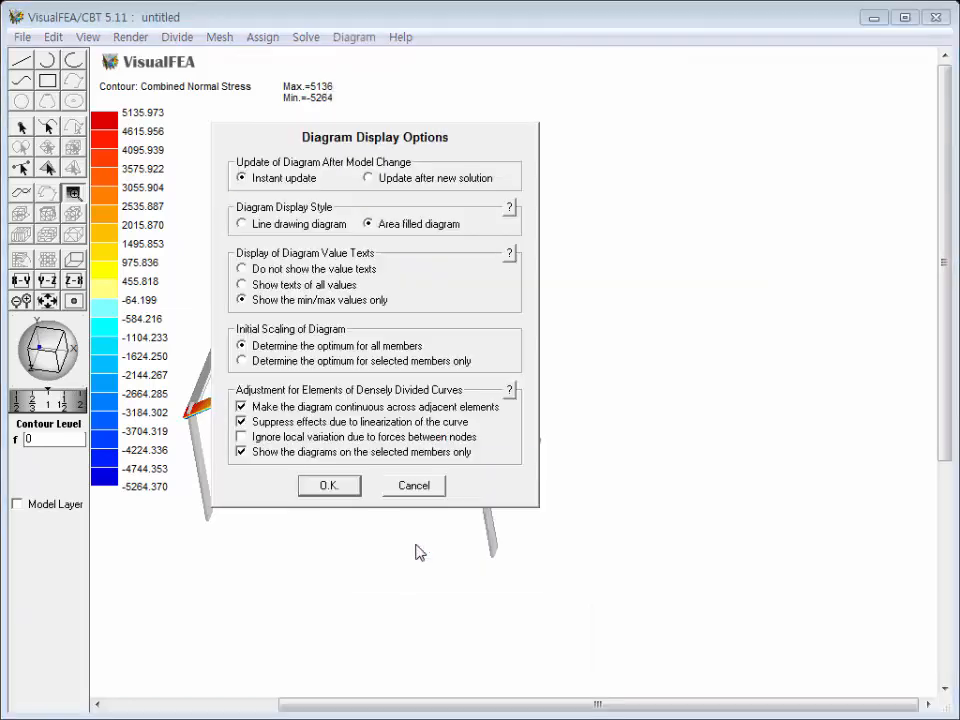
click(242, 452)
click(352, 487)
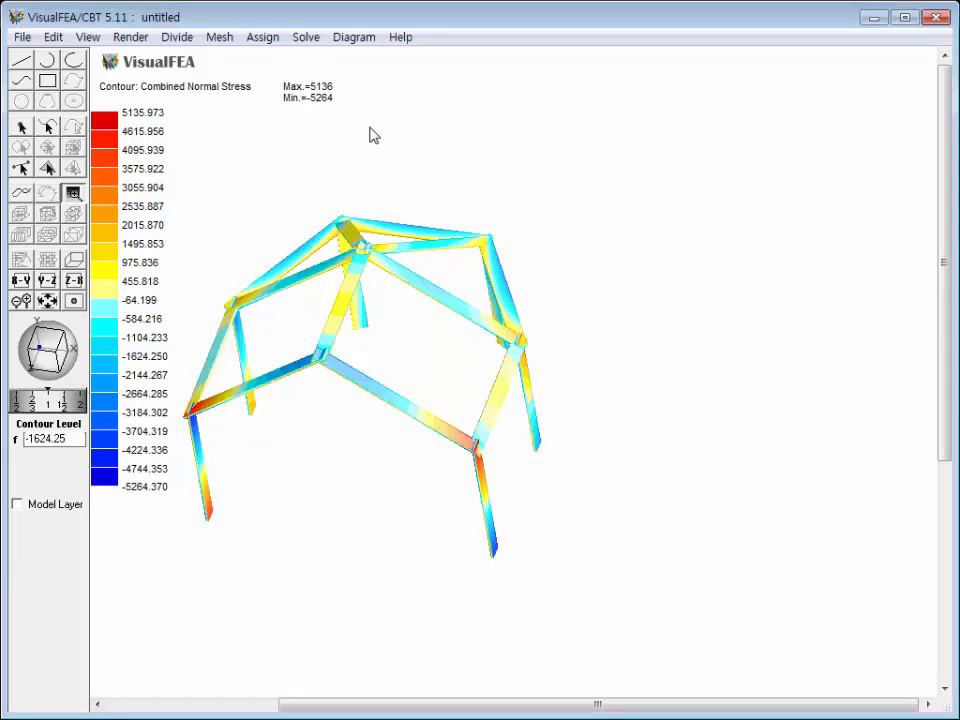
Step: Create a second frame property set and give it a solid circular section with radius R 0.4
click(262, 37)
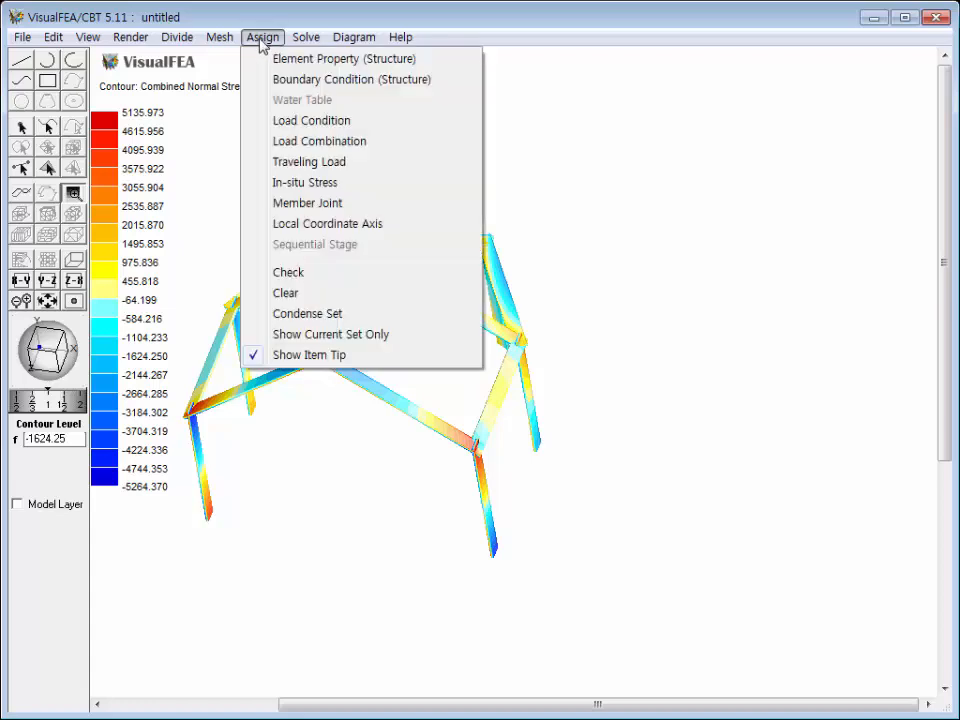
click(260, 60)
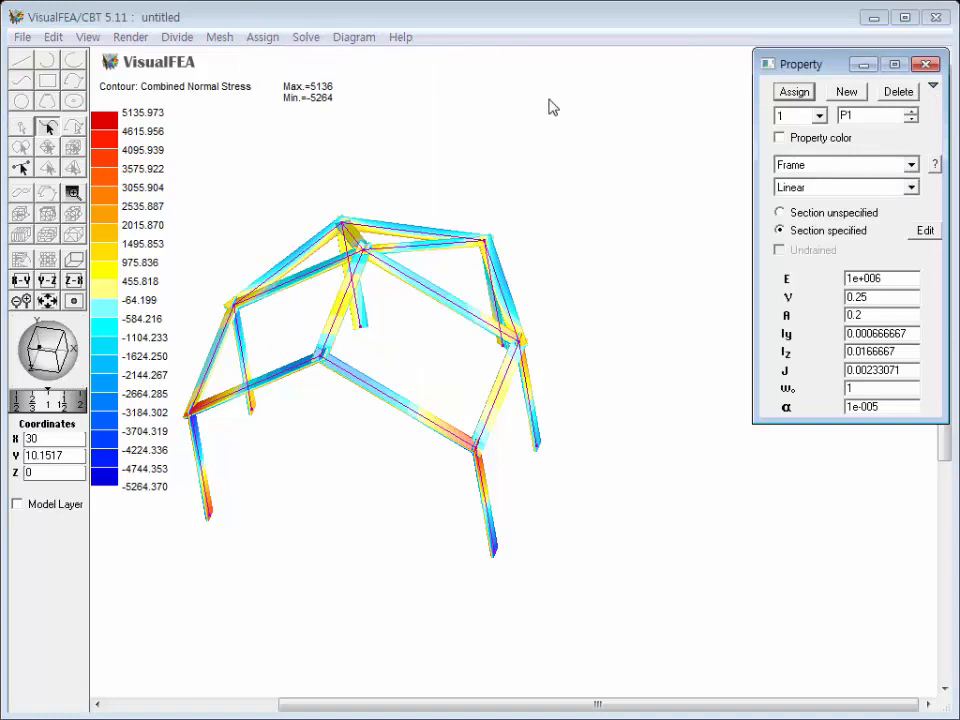
click(847, 92)
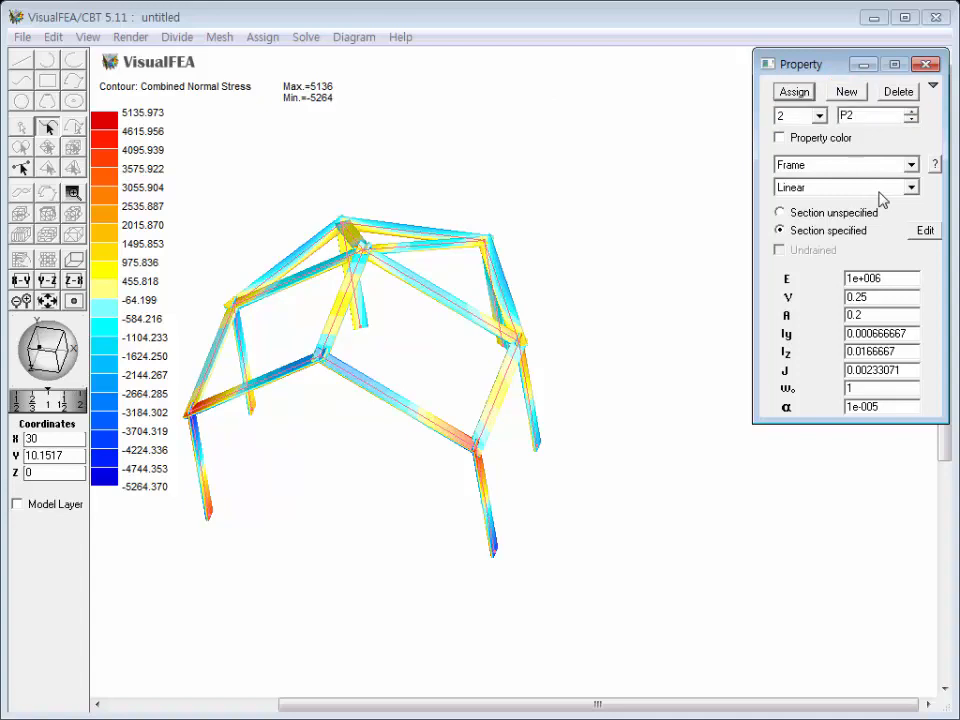
click(927, 232)
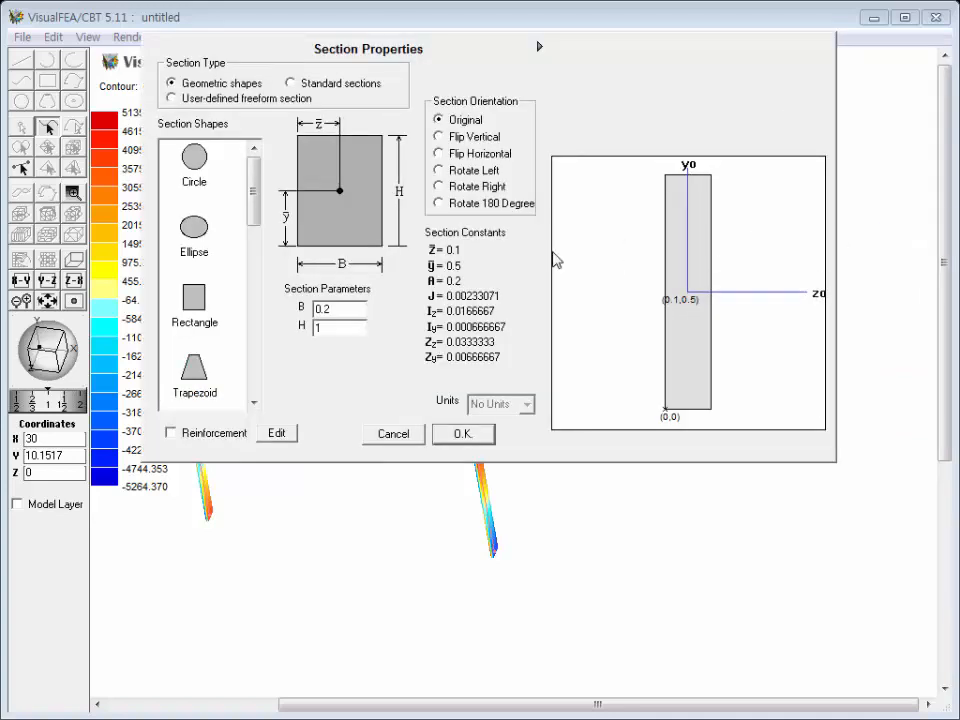
click(200, 172)
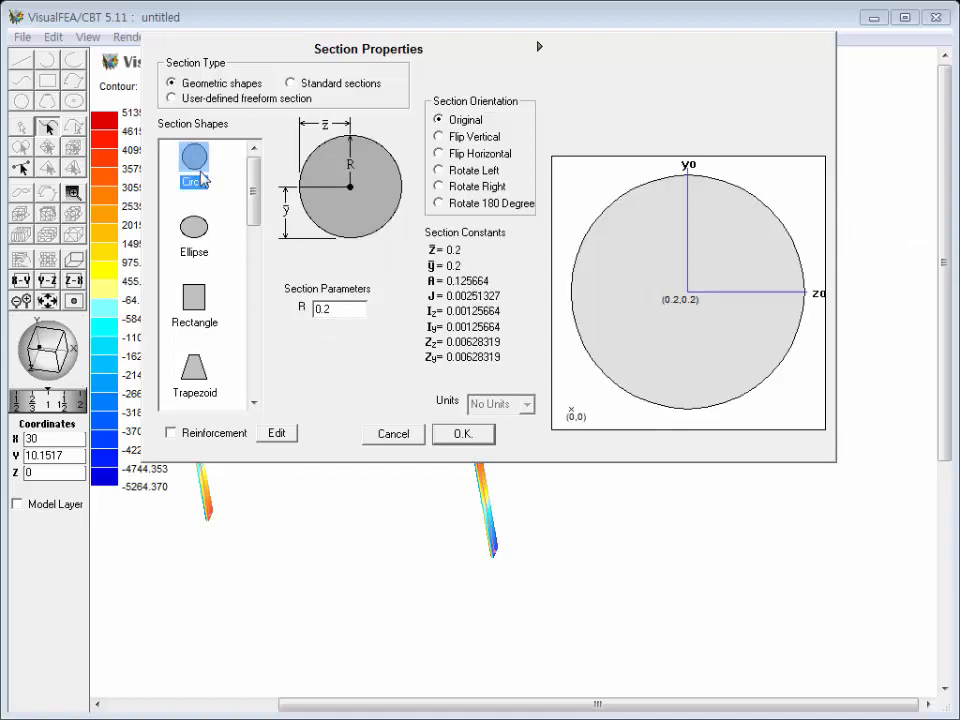
double_click(330, 309)
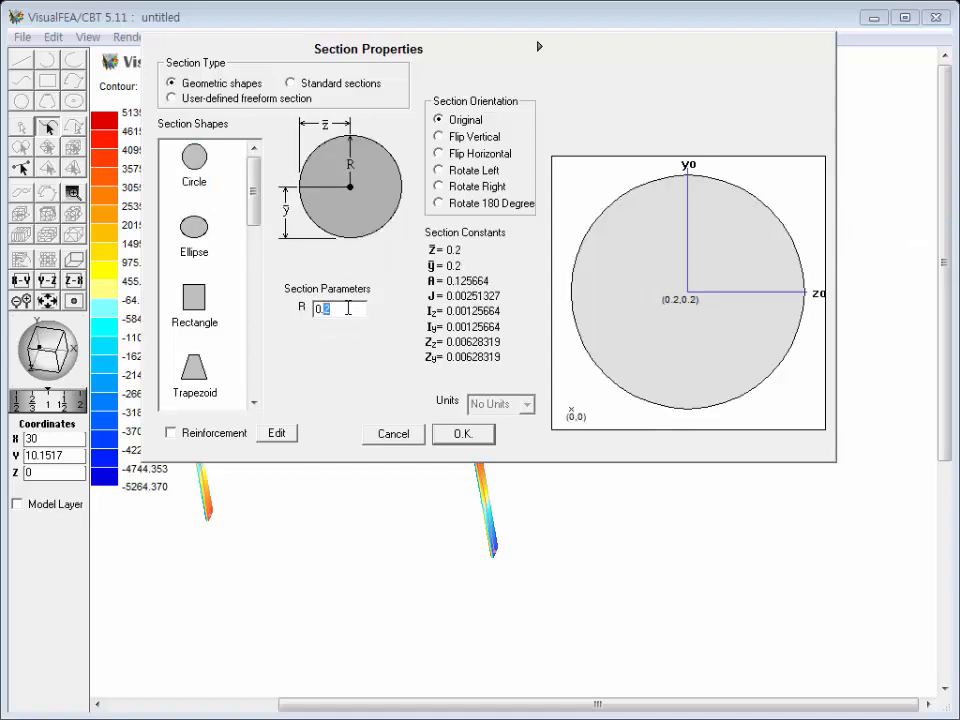
text(4)
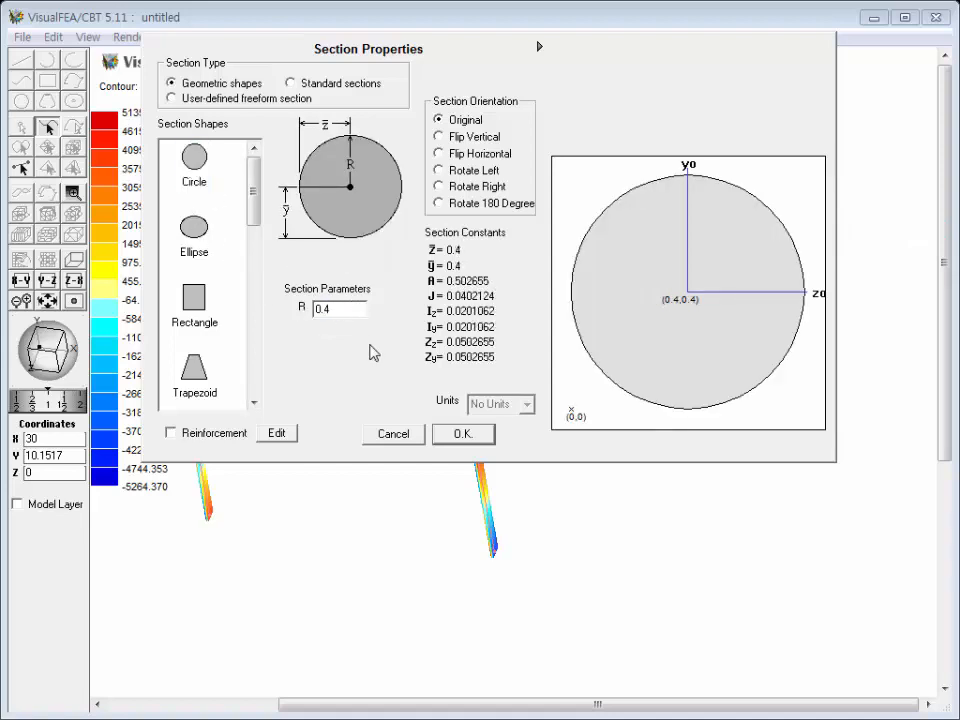
click(449, 432)
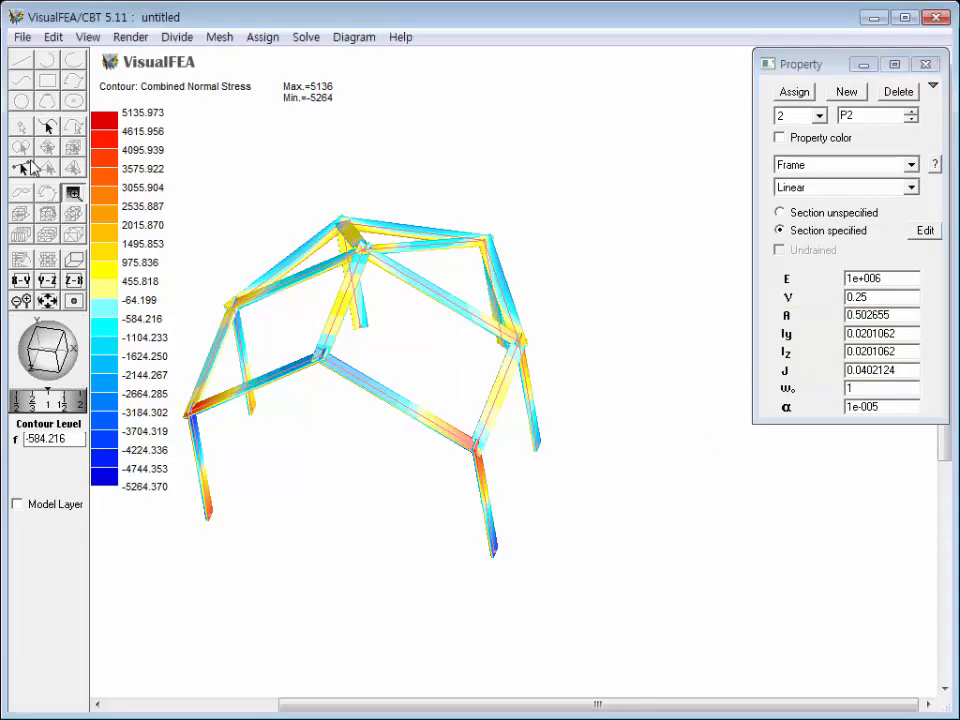
Step: Select all six columns of the frame and assign the circular section property set to them
click(47, 124)
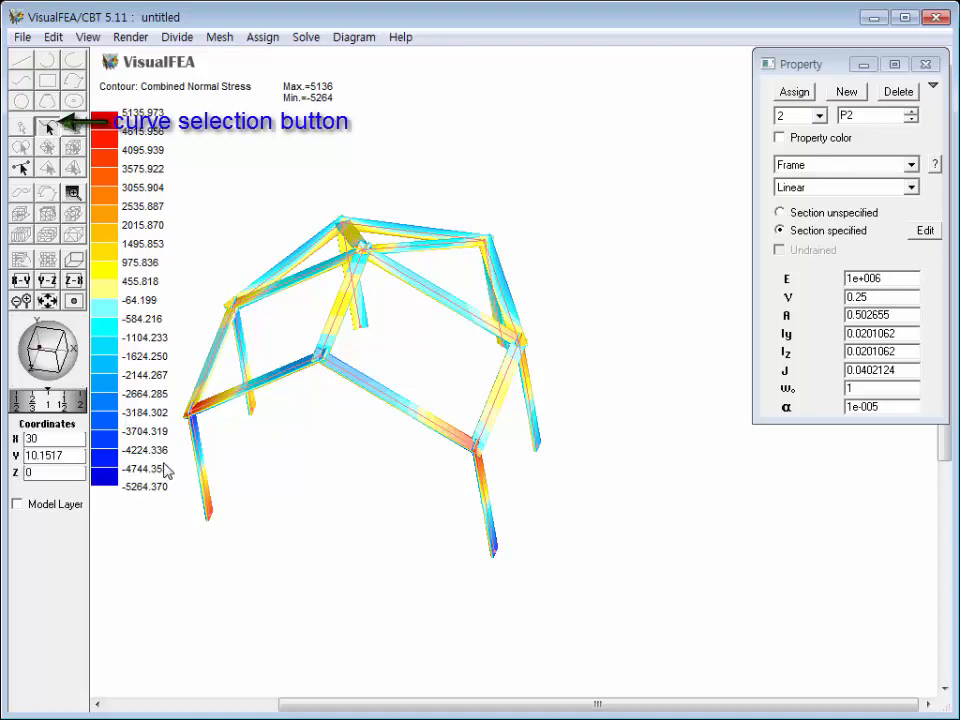
click(200, 467)
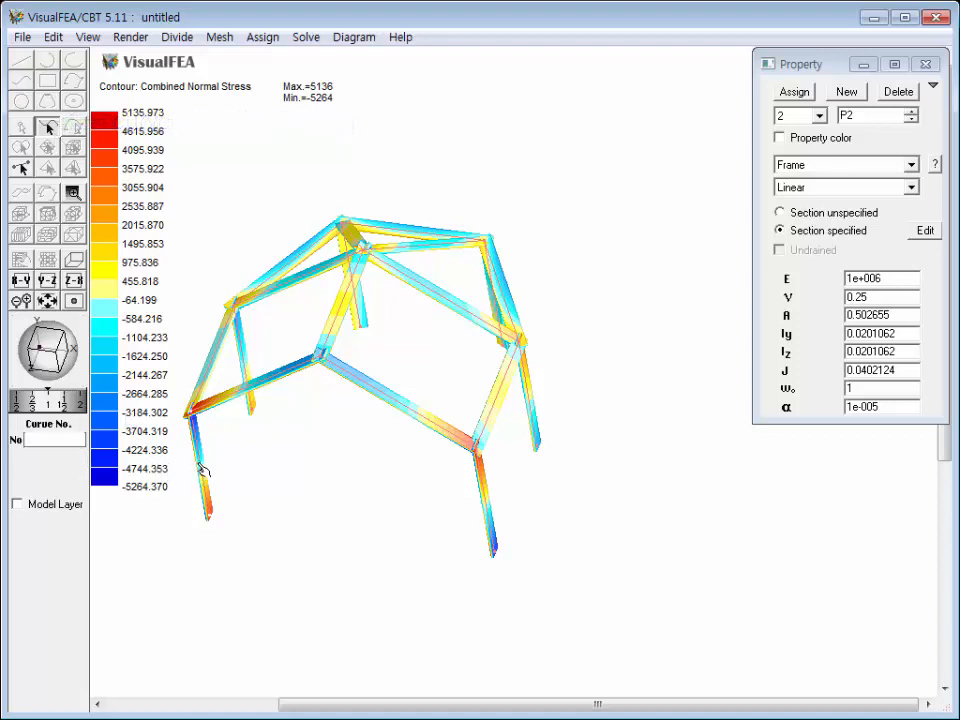
shift+click(247, 357)
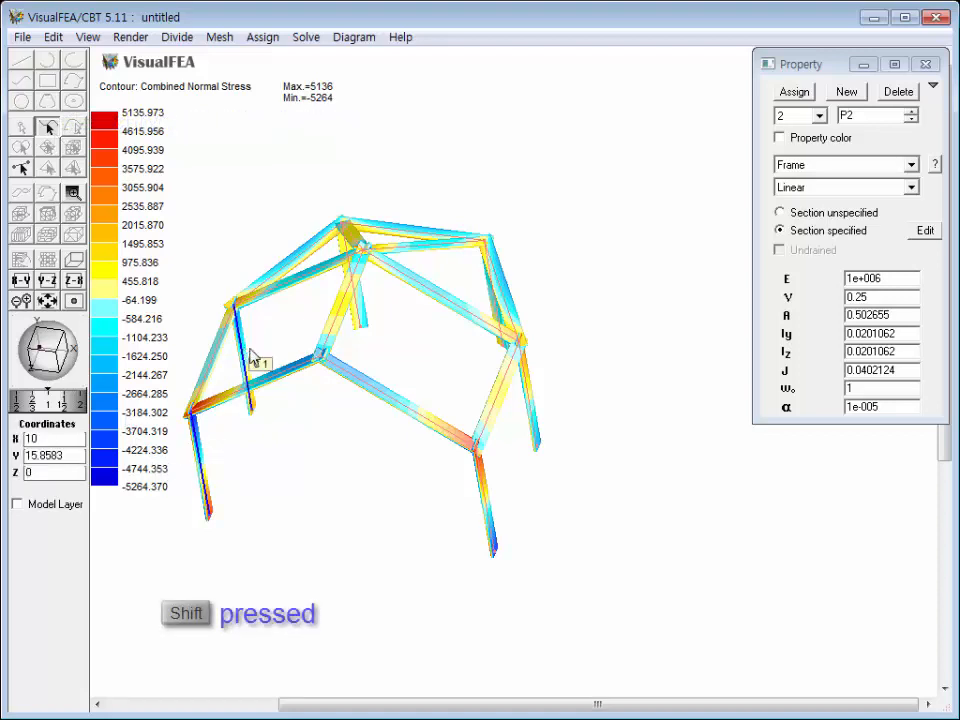
shift+click(357, 305)
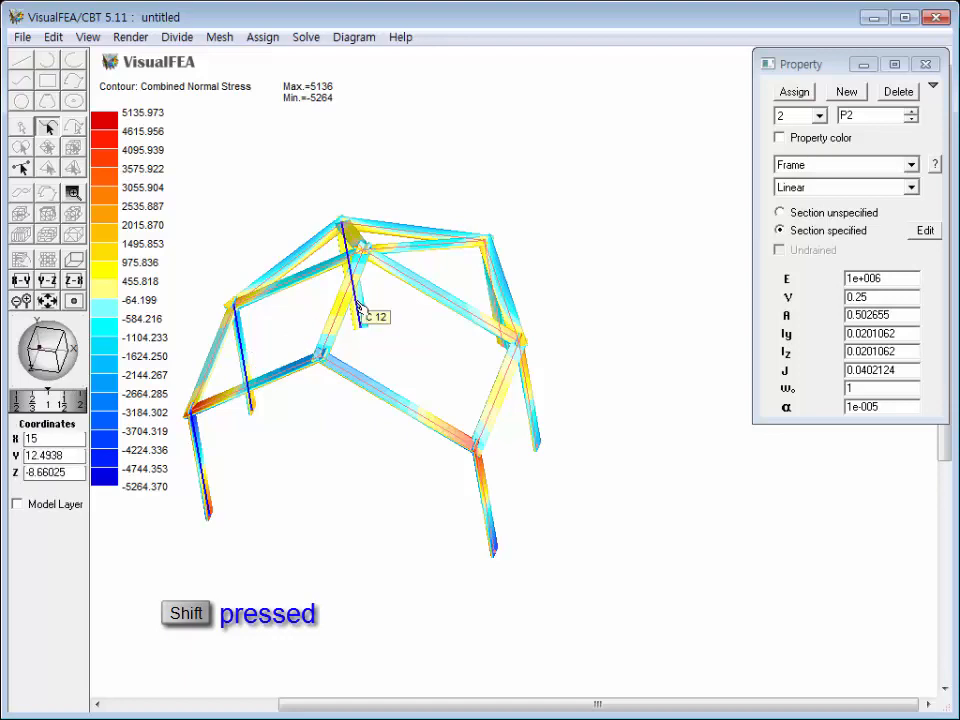
shift+click(508, 314)
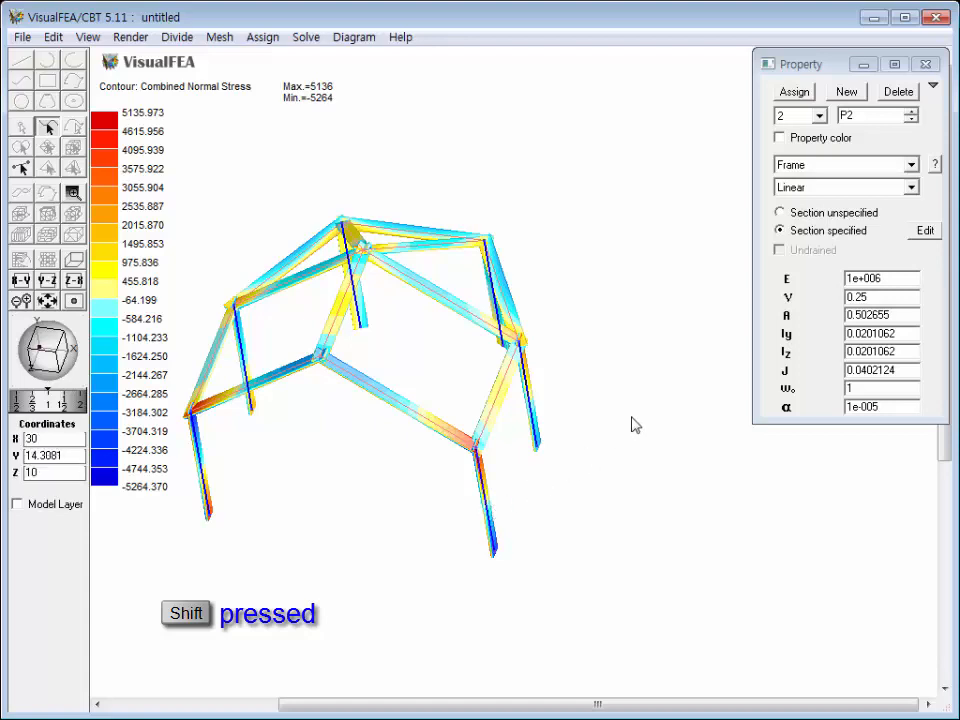
click(793, 91)
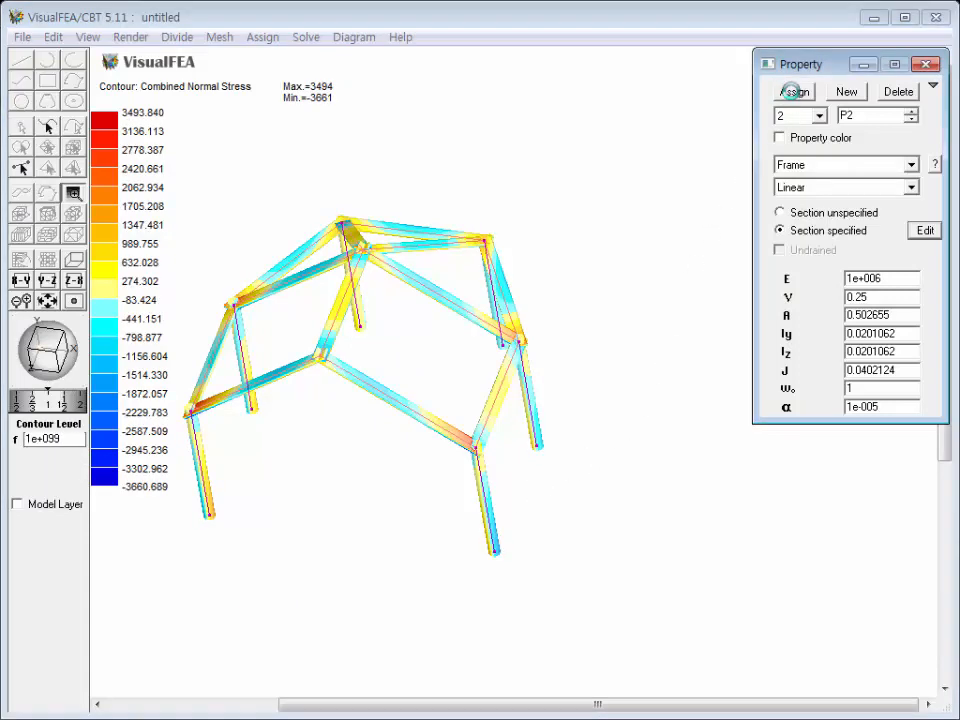
Step: Create a third frame property set with an I Shape section of B 0.4, H 0.6, t1 0.08 and t2 0.08
click(845, 92)
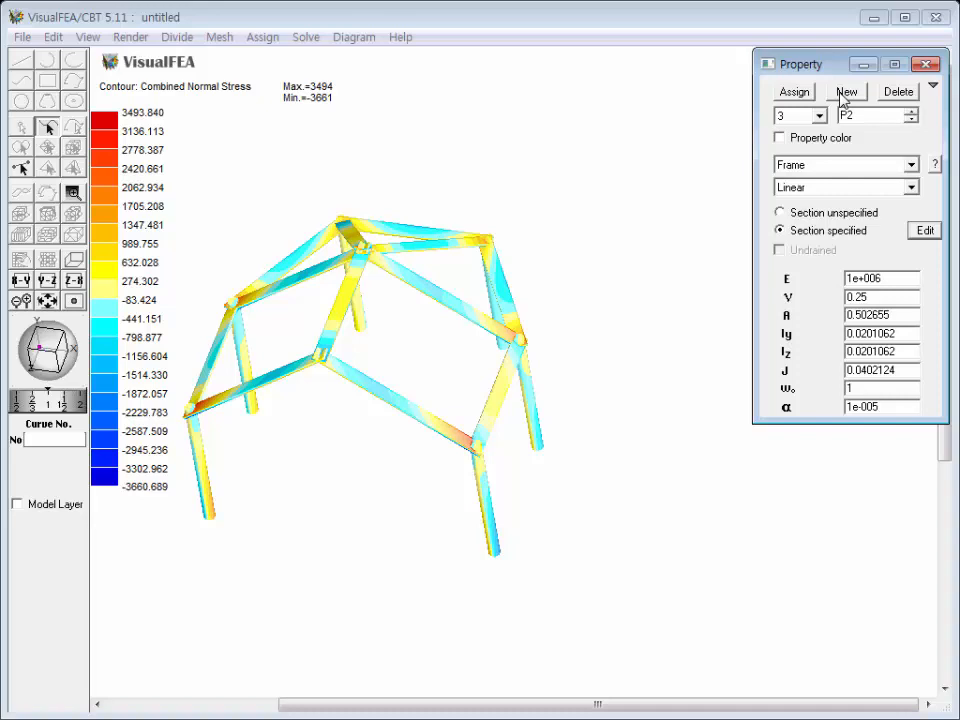
click(845, 95)
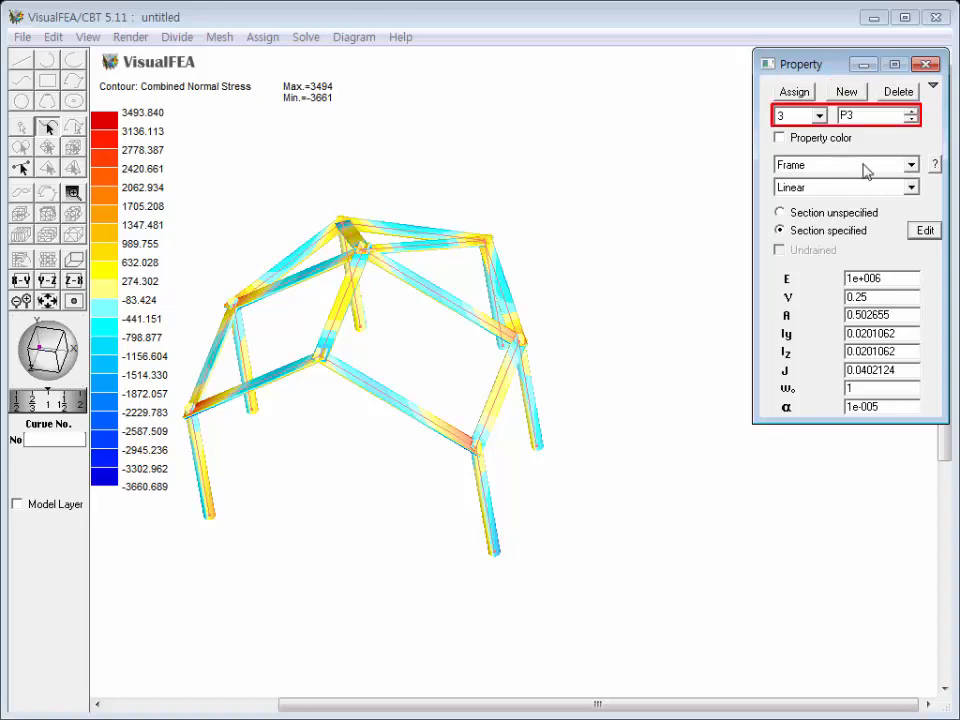
click(923, 230)
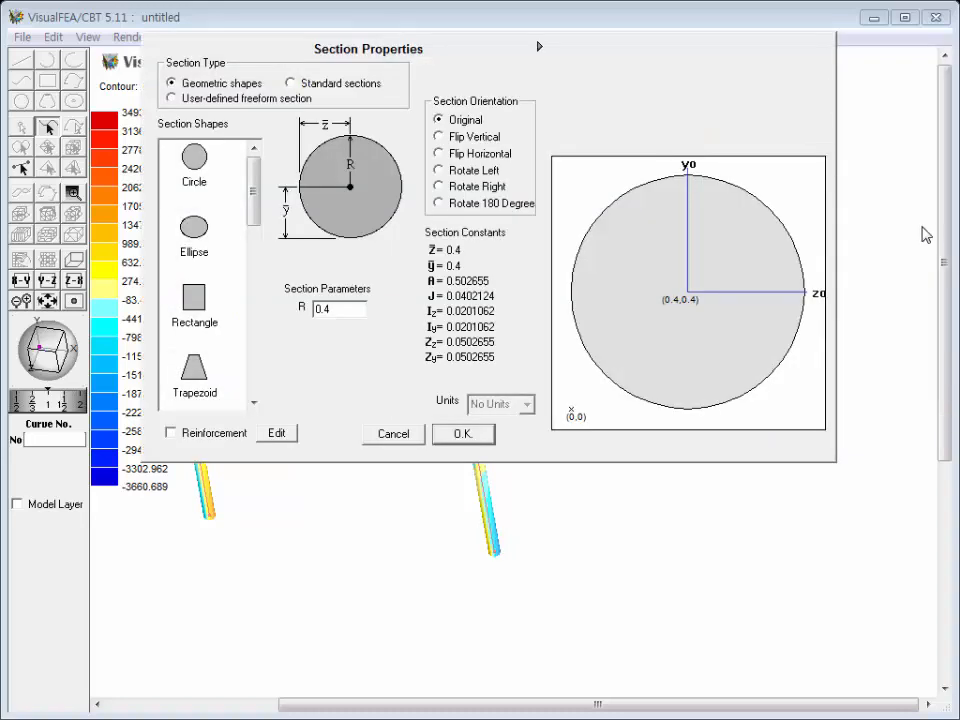
drag(251, 199, 250, 290)
click(196, 306)
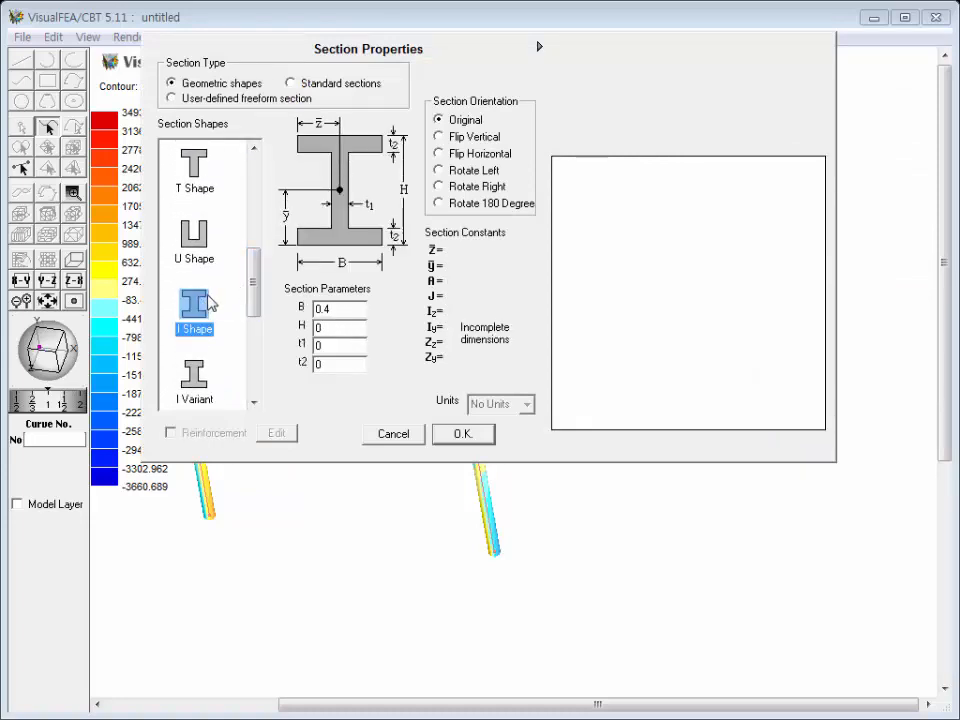
click(328, 326)
text(.6)
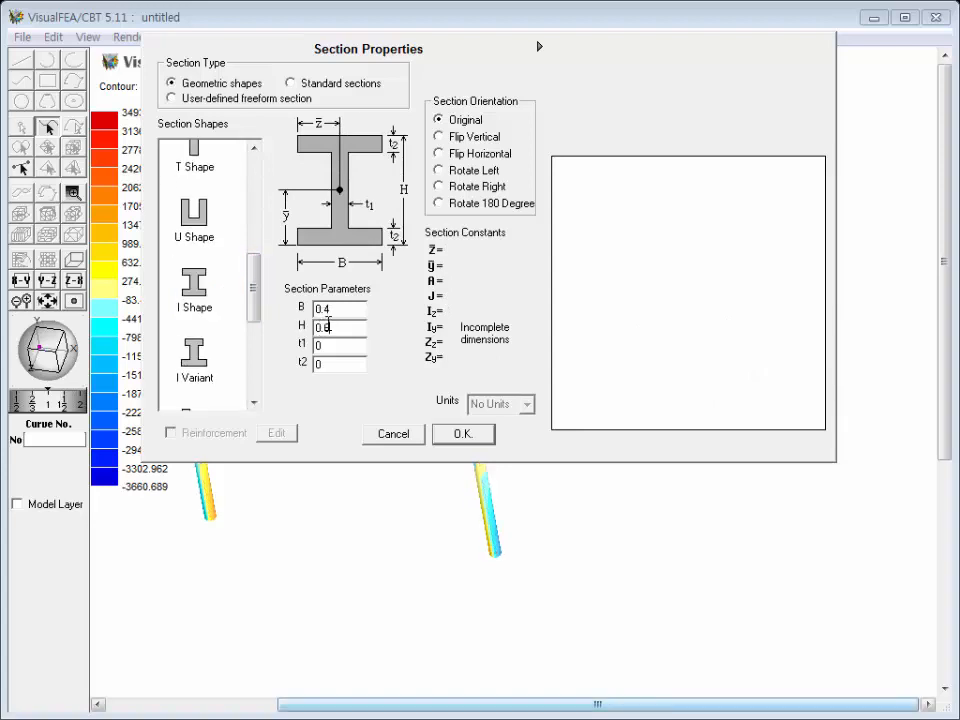
click(333, 344)
text(.08)
click(332, 364)
text(.08)
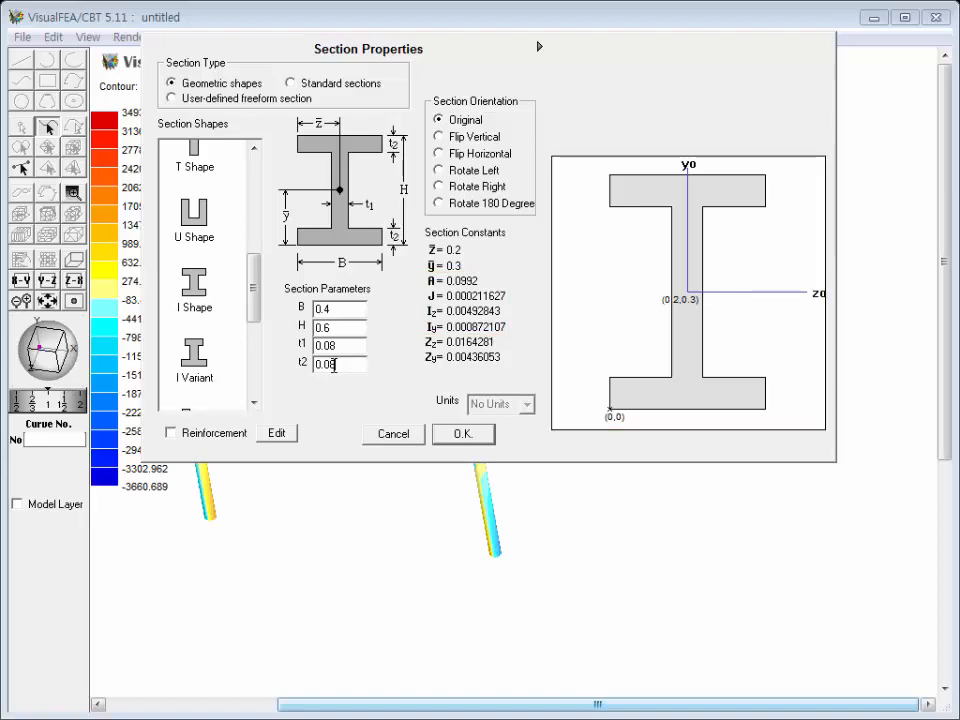
click(452, 436)
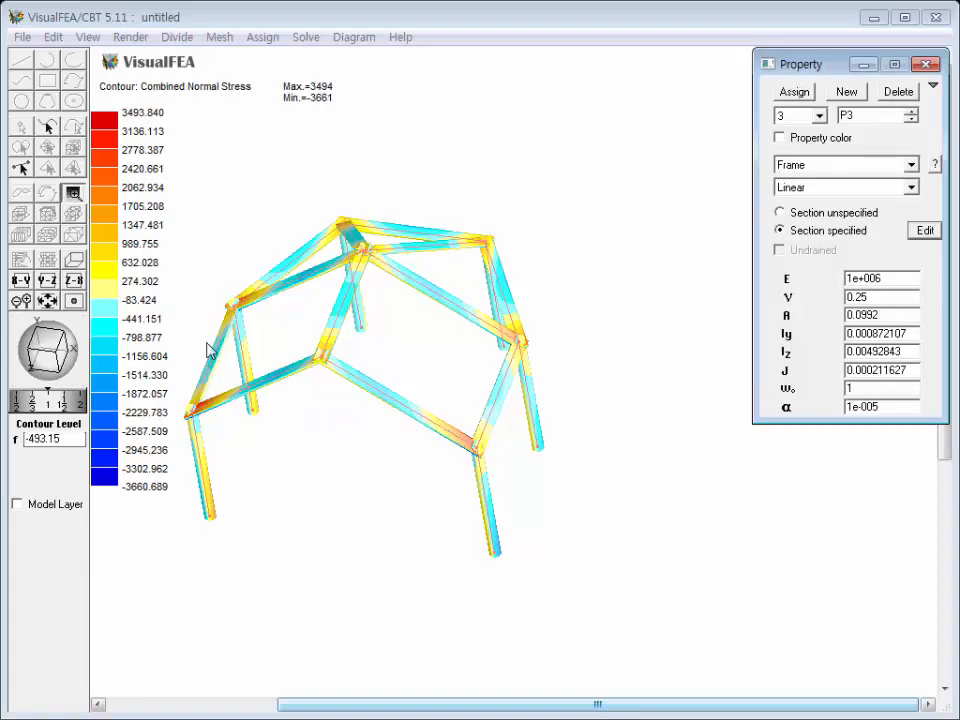
Step: Assign the I-section property set to the ridge beam and the two longitudinal eave beams, and finish editing properties
click(47, 127)
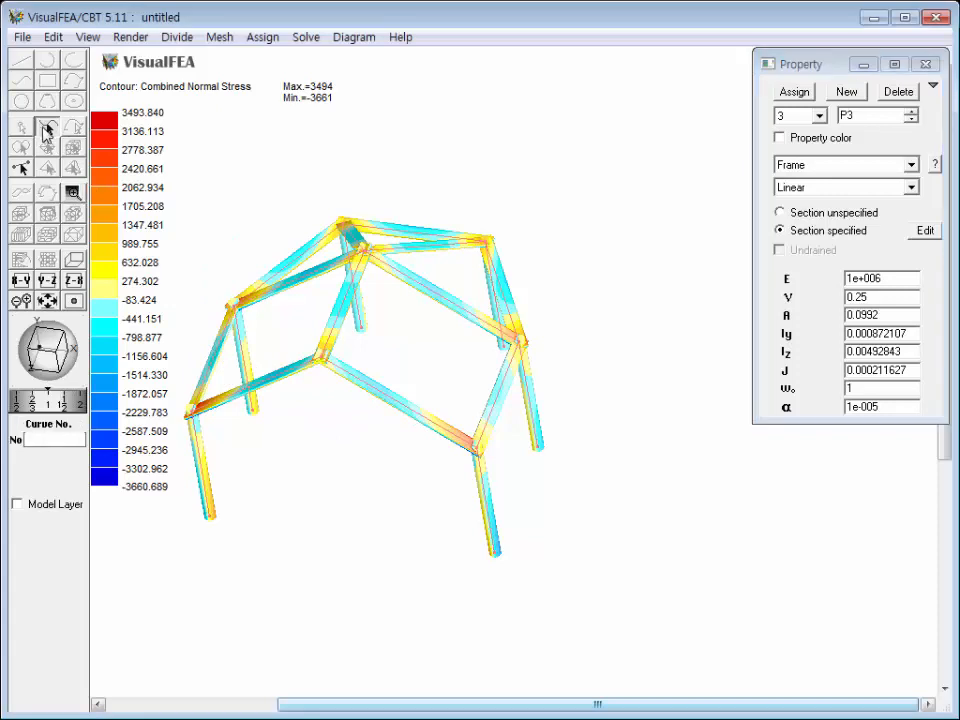
click(224, 336)
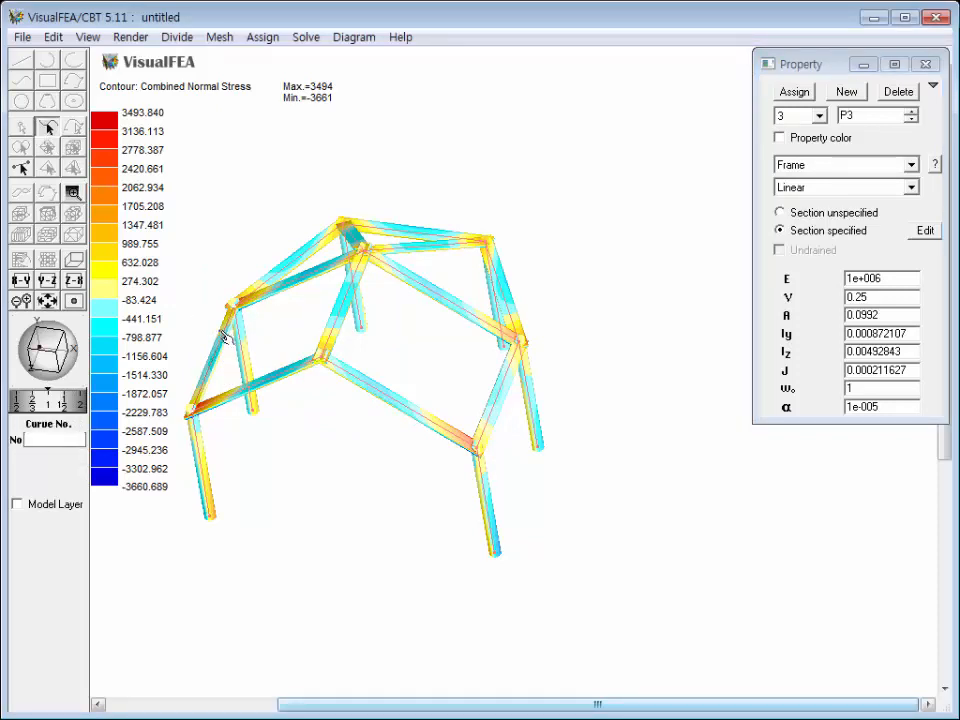
click(333, 333)
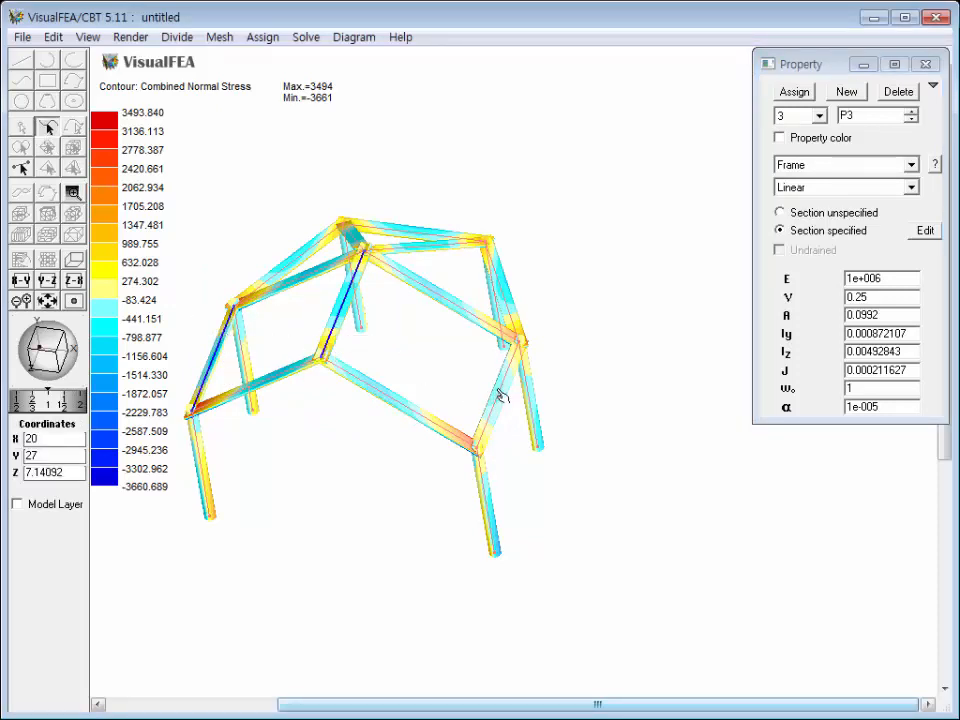
click(502, 396)
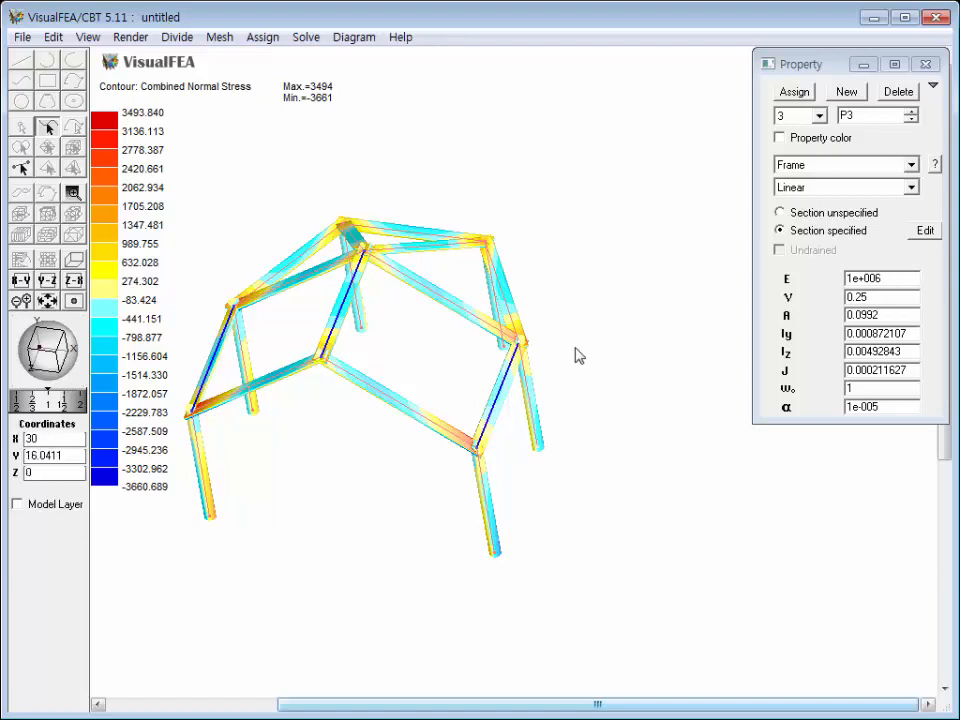
click(793, 91)
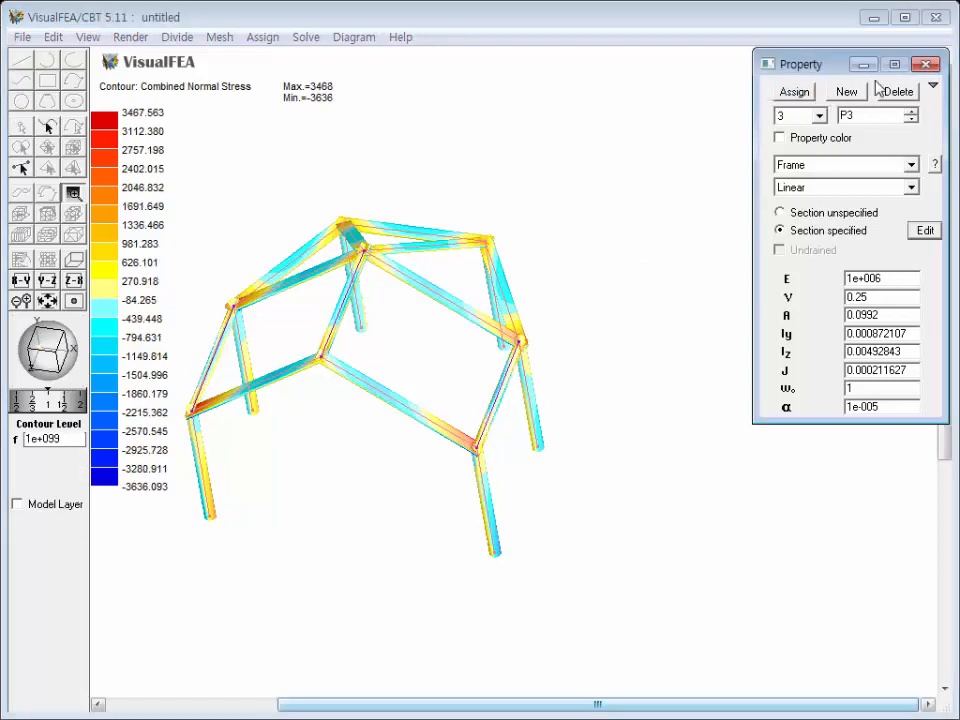
click(925, 65)
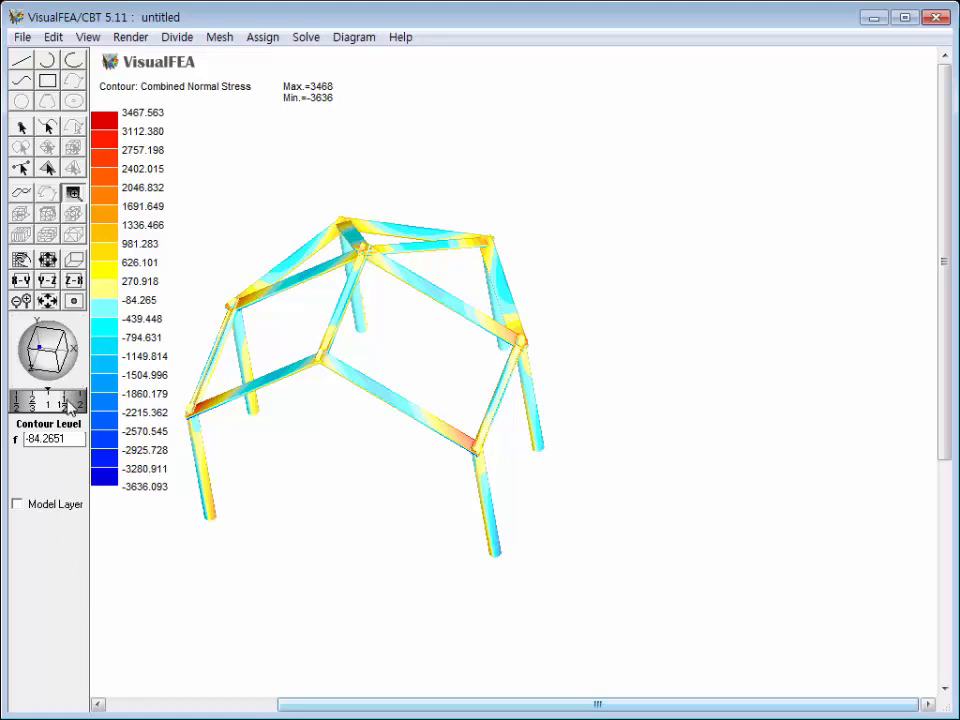
Step: Inspect the cross-sectional combined normal stress in the front gable's rectangular rafter and in the circular corner column below it
drag(70, 405, 48, 415)
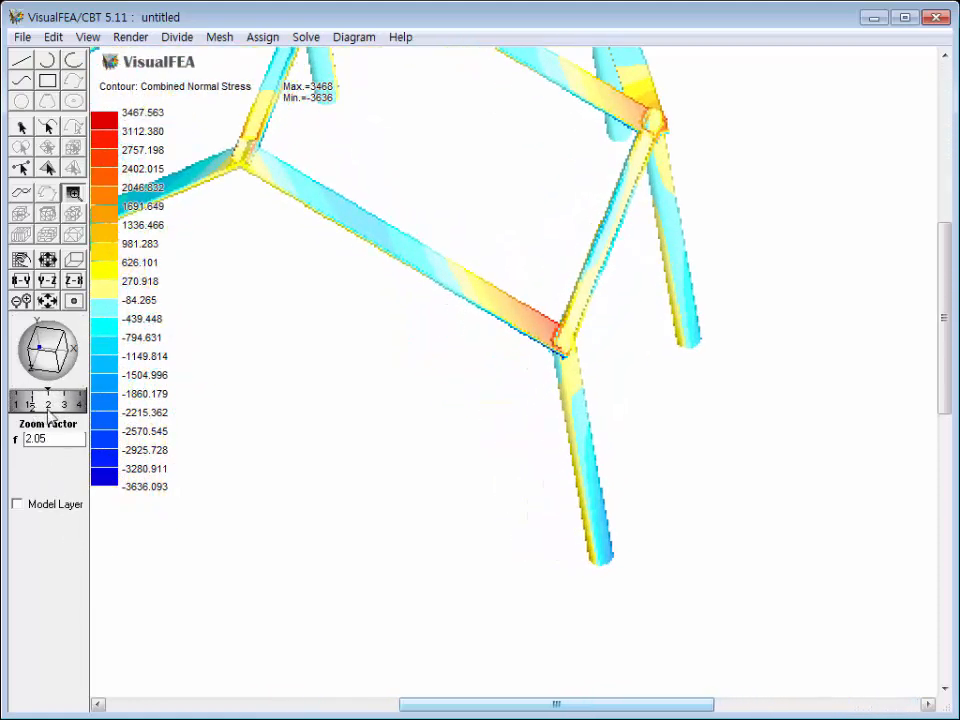
middle_drag(238, 261, 418, 450)
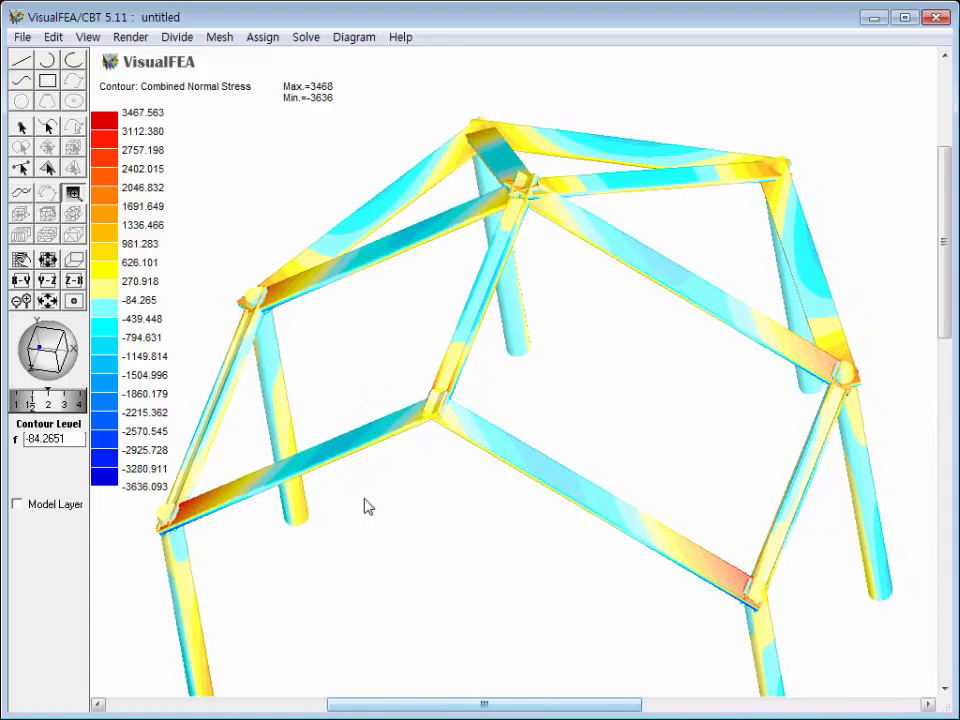
click(240, 487)
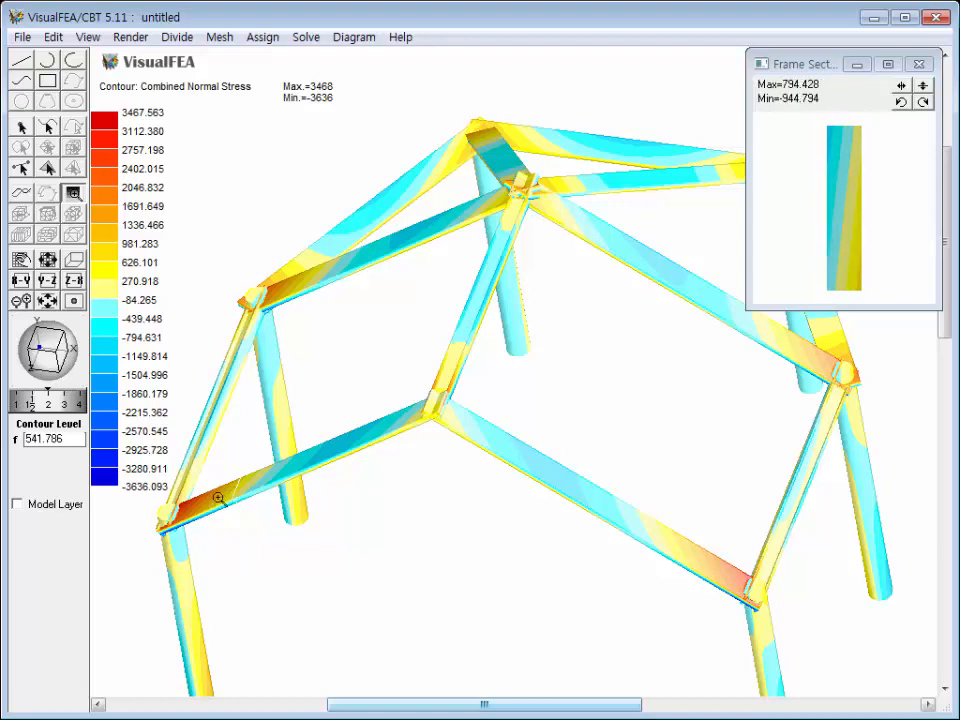
click(181, 602)
click(200, 632)
click(192, 632)
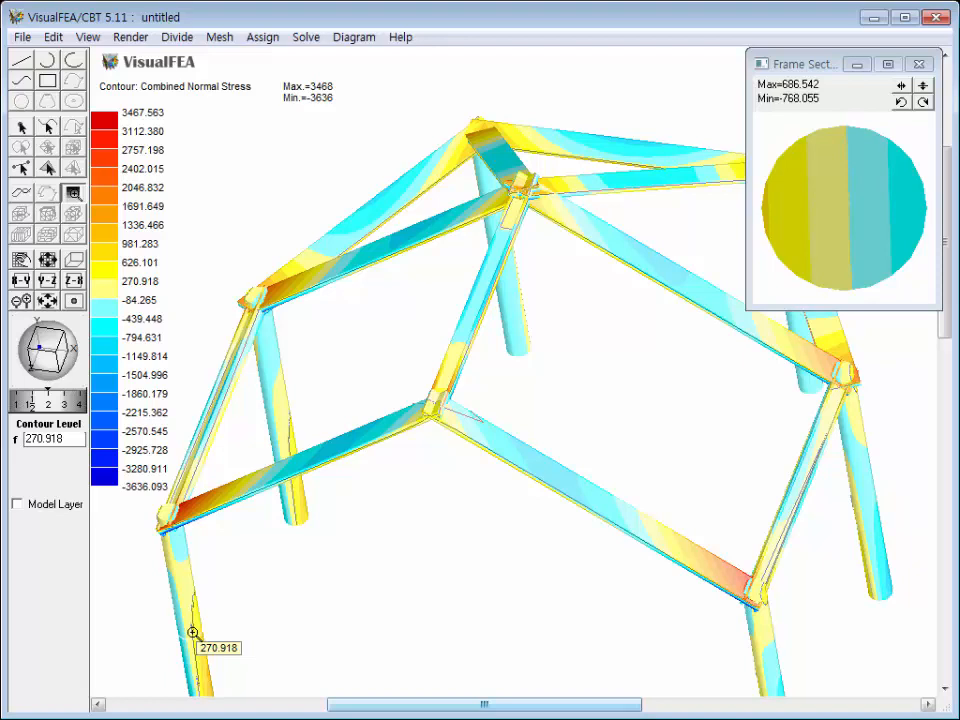
Step: Inspect the cross-sectional stress at several positions along the I-section eave beam, including point values within the section
click(198, 438)
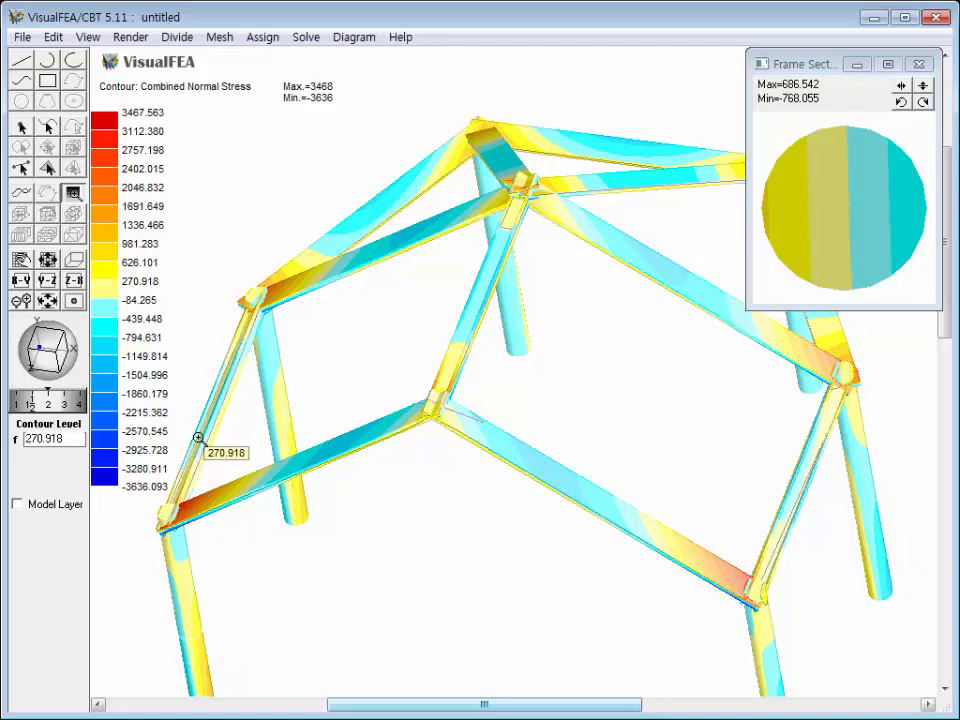
click(198, 438)
click(198, 438)
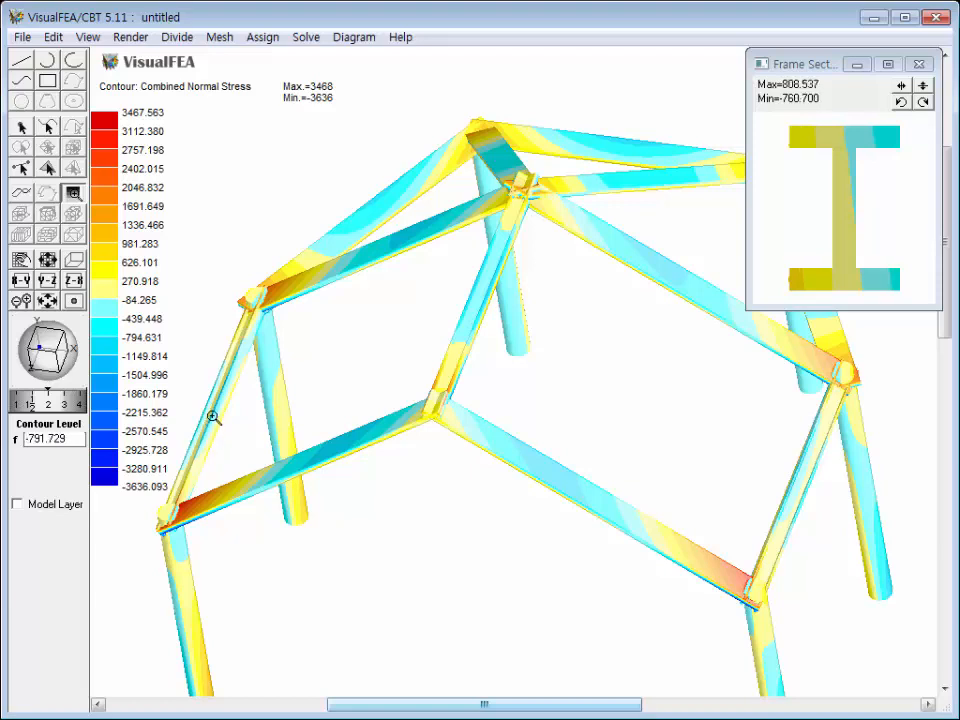
click(232, 356)
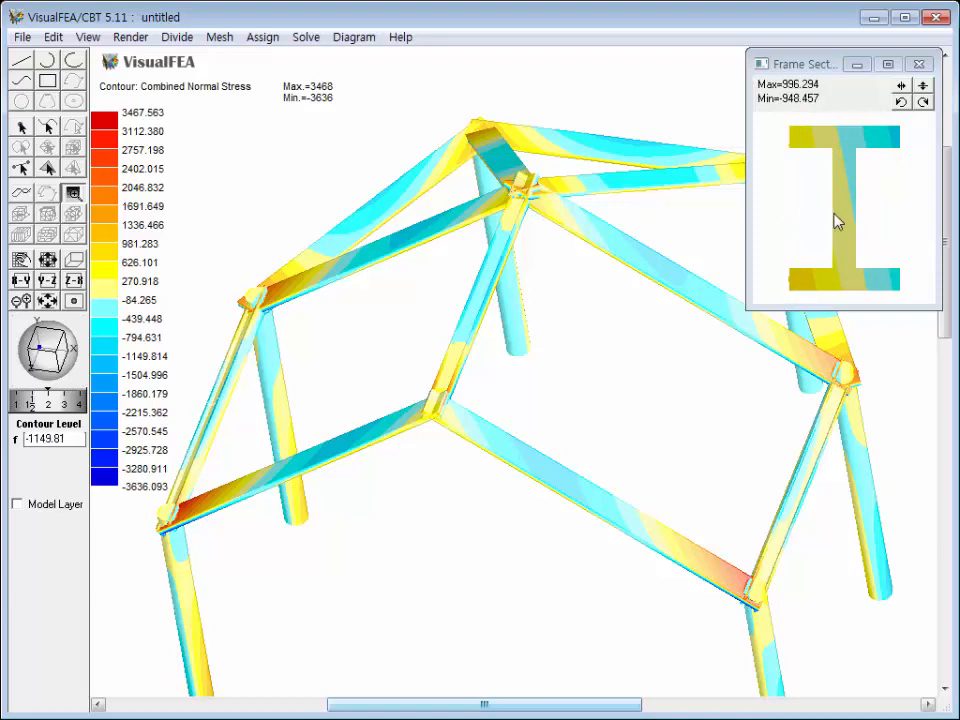
mouse_move(838, 213)
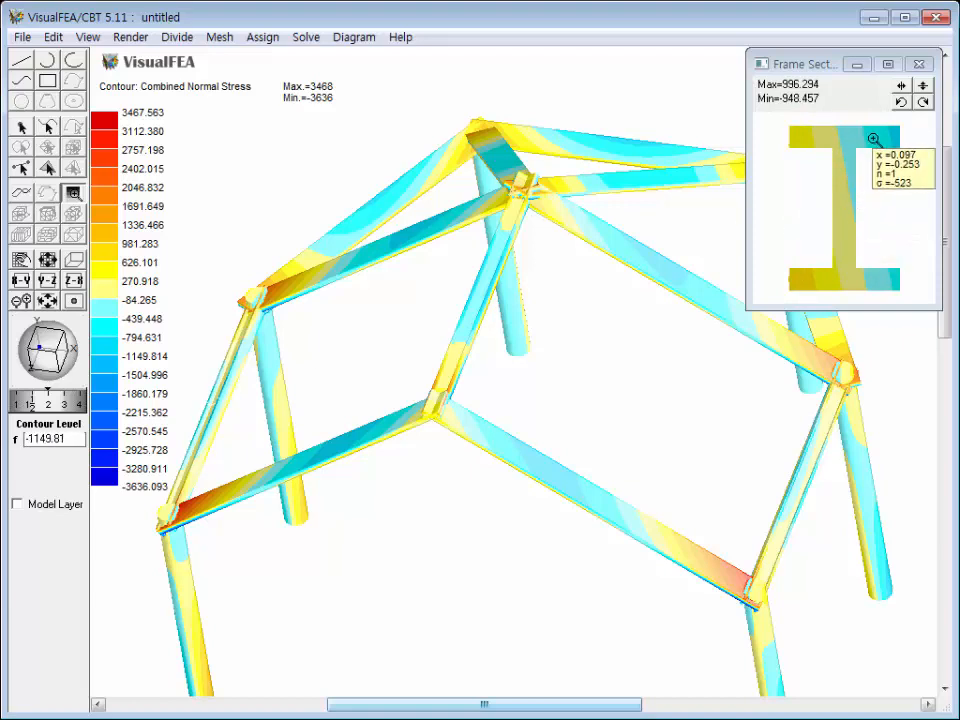